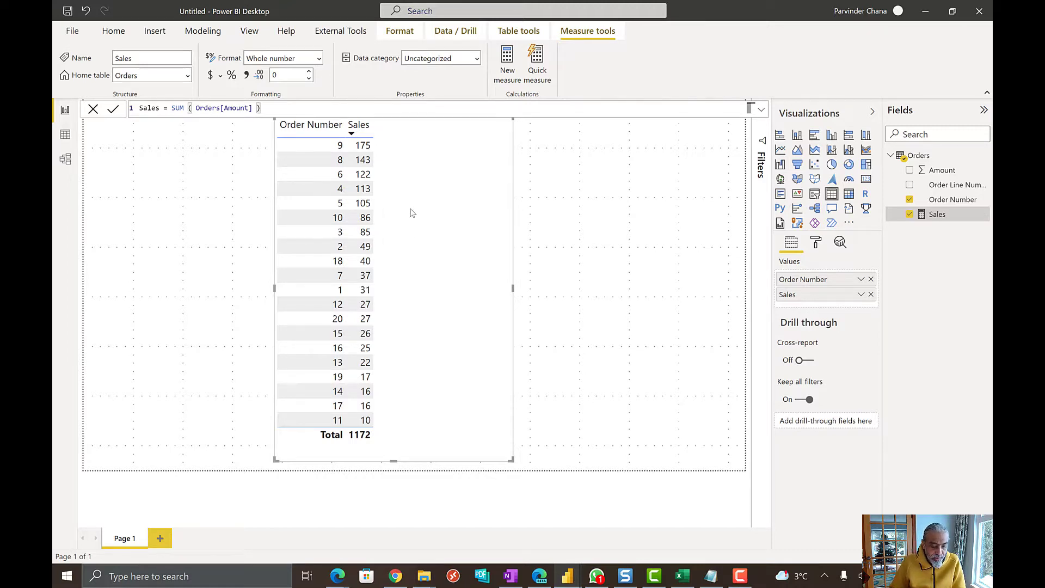
- Create a new measure in the Orders table named "Number of Orders"
{"action": "left_click", "coordinate": [330, 159]}
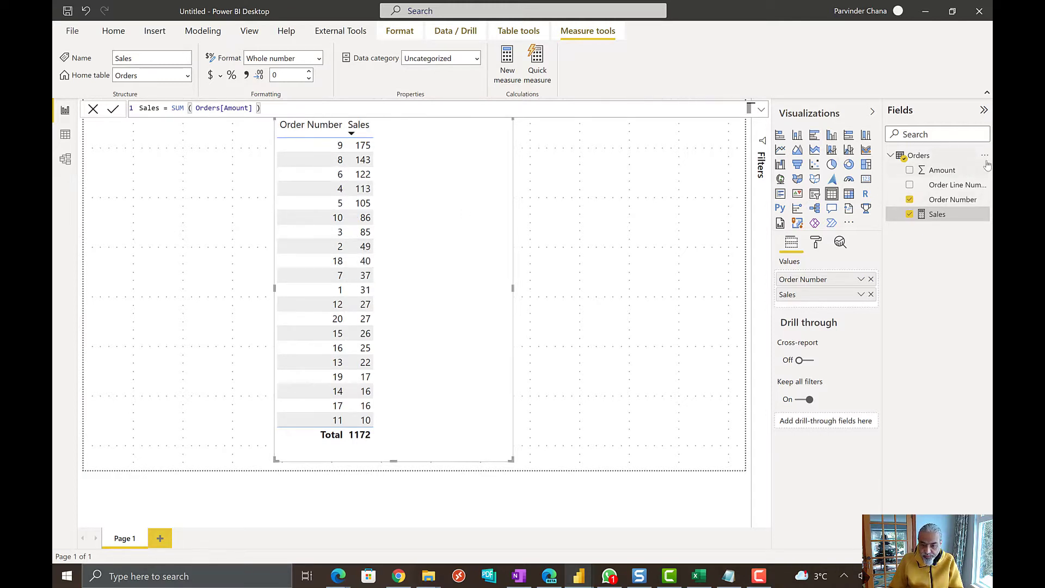
{"action": "left_click", "coordinate": [987, 156]}
{"action": "left_click", "coordinate": [938, 163]}
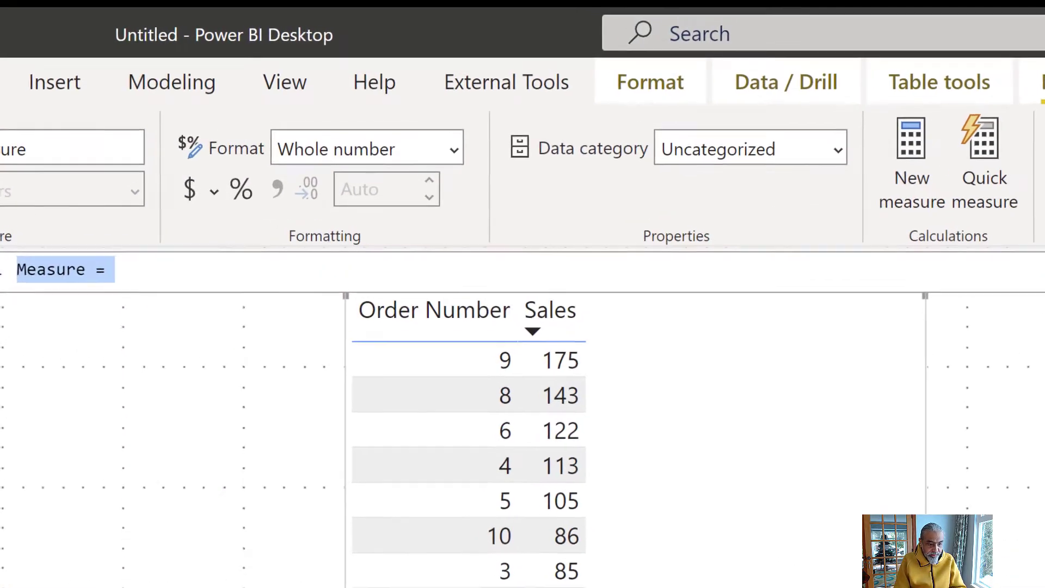
{"action": "type", "text": "Numner"}
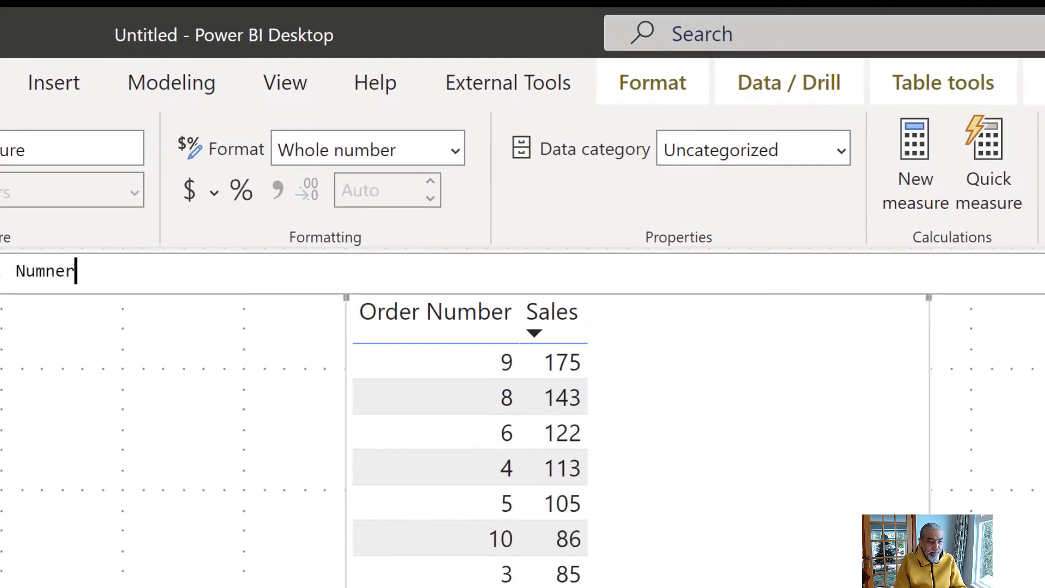
{"action": "key", "text": "BackSpace"}
{"action": "key", "text": "BackSpace"}
{"action": "key", "text": "BackSpace"}
{"action": "key", "text": "BackSpace"}
{"action": "type", "text": "ber of "}
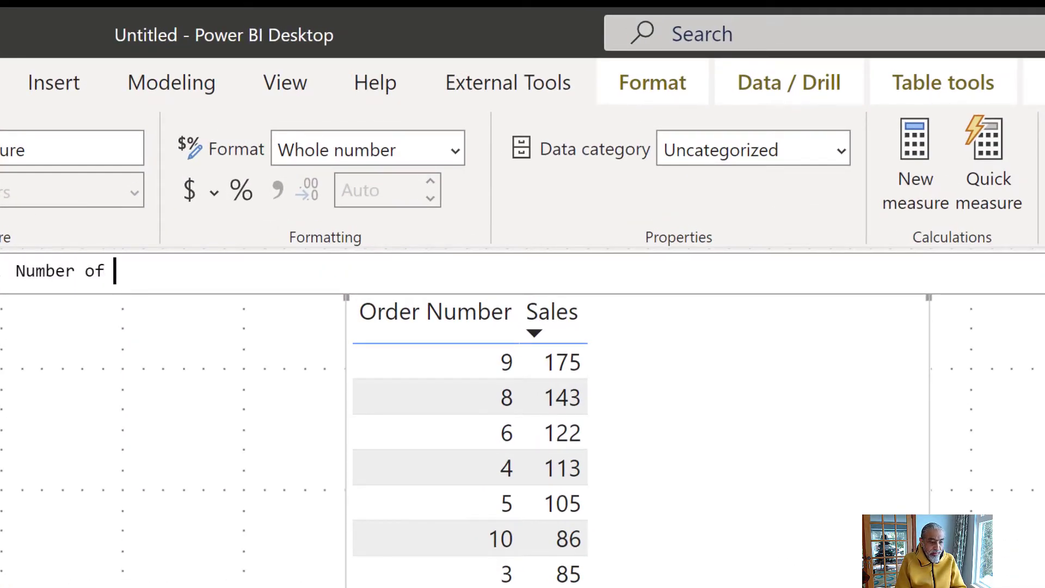
{"action": "type", "text": "Orders ="}
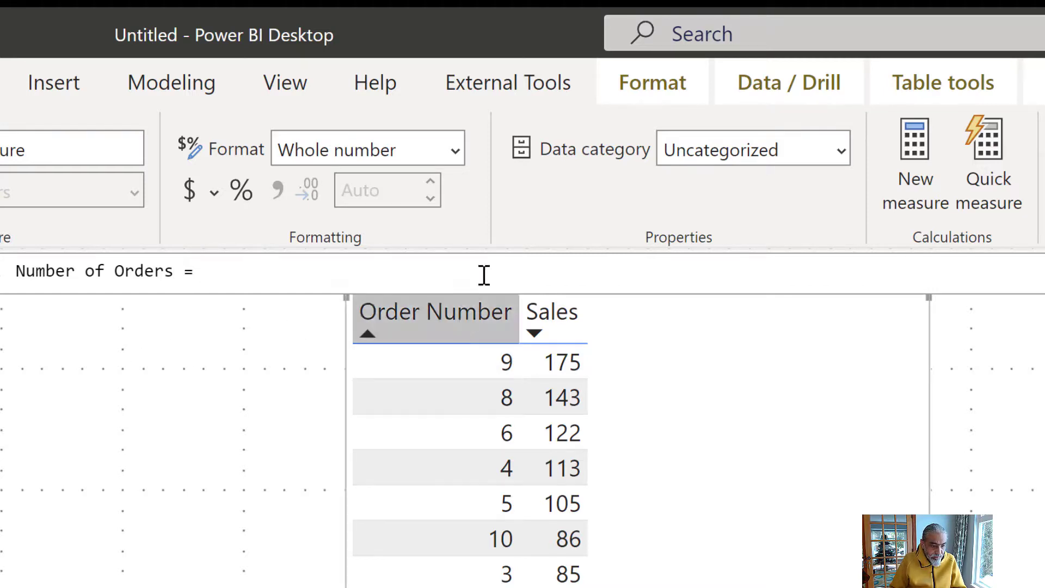
- Define Number of Orders as COUNTROWS ( VALUES (Orders[Order Number] ) ), enlarging the formula text, and commit the measure
{"action": "scroll", "coordinate": [473, 274], "scroll_direction": "up", "scroll_amount": 2}
{"action": "scroll", "coordinate": [479, 271], "scroll_direction": "up", "scroll_amount": 2}
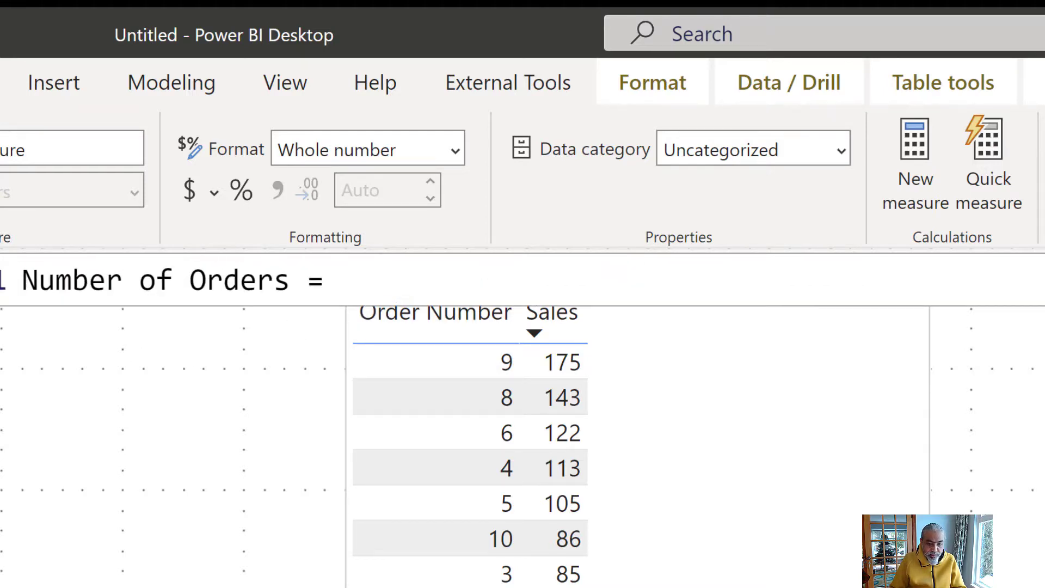
{"action": "type", "text": "COUNTROWS"}
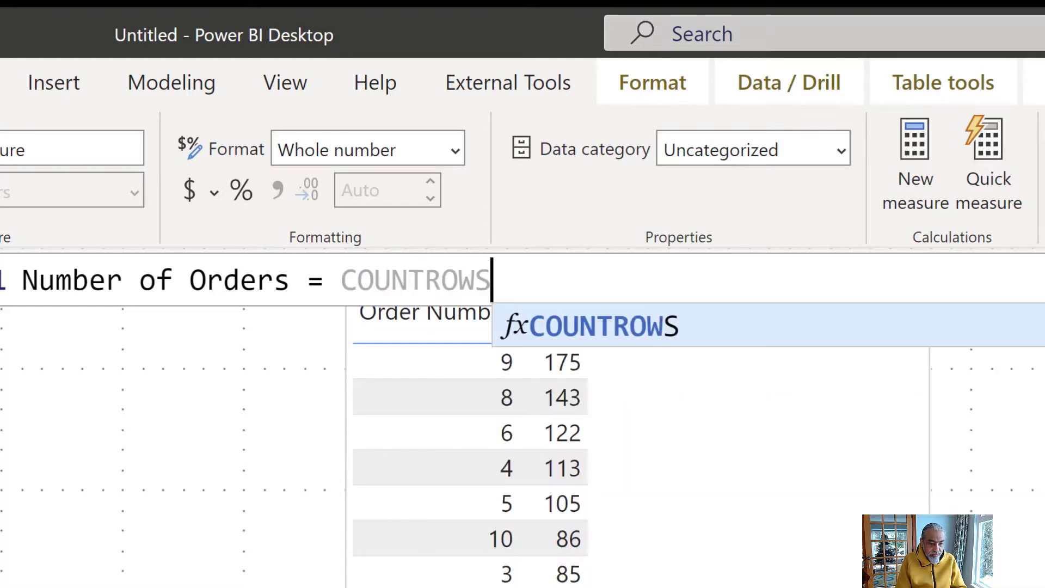
{"action": "type", "text": " ( VALUES ("}
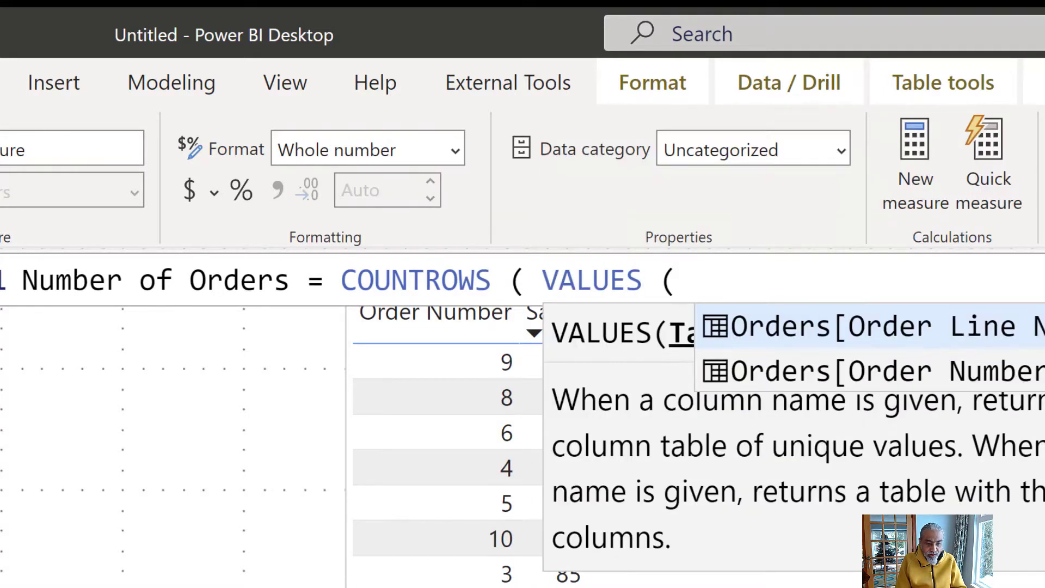
{"action": "key", "text": "Down"}
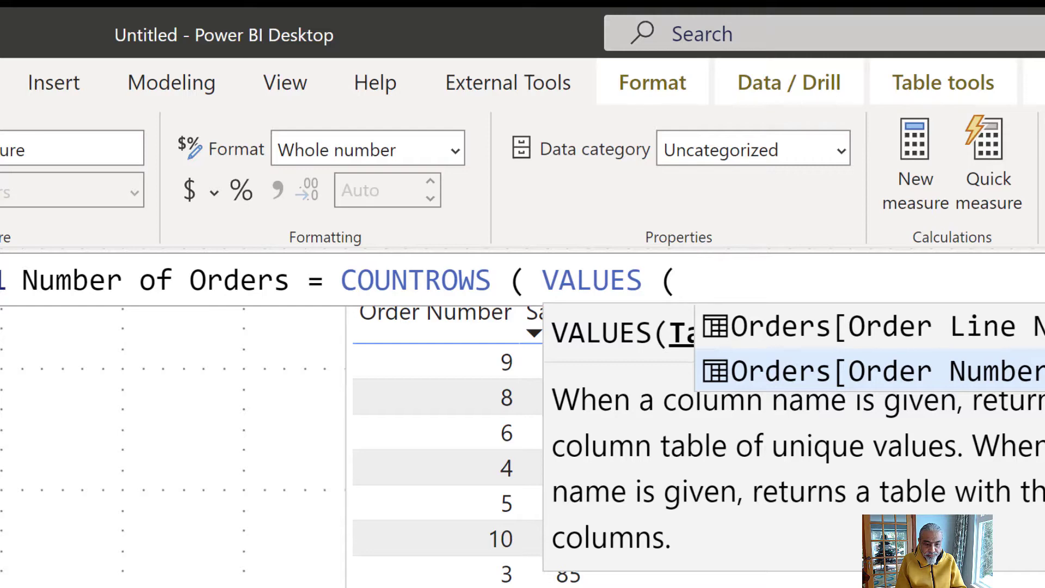
{"action": "key", "text": "Tab"}
{"action": "type", "text": ")"}
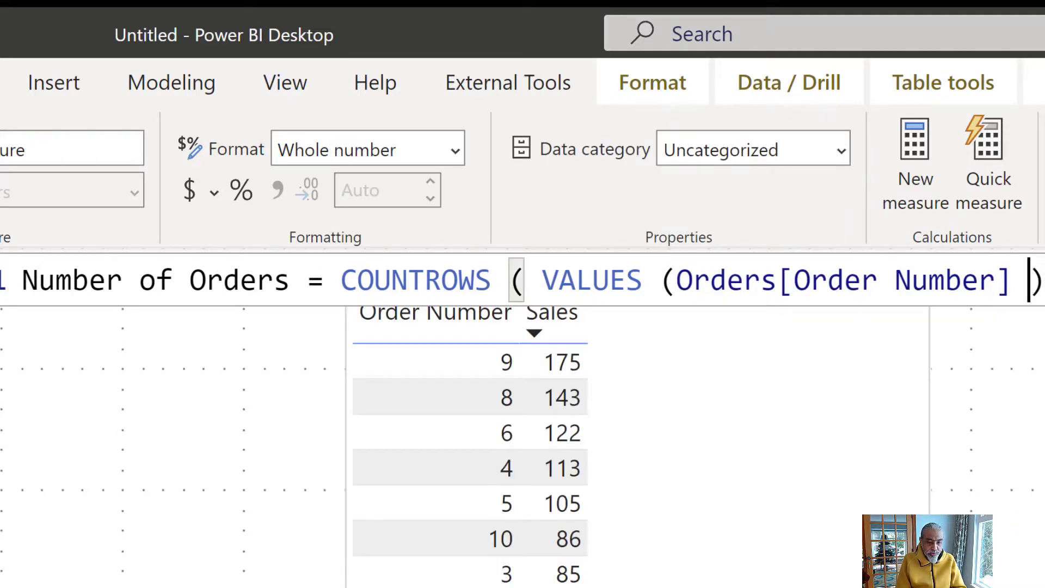
{"action": "key", "text": "ctrl+Left"}
{"action": "key", "text": "ctrl+Left"}
{"action": "key", "text": "ctrl+Left"}
{"action": "key", "text": "ctrl+Left"}
{"action": "key", "text": "ctrl+Left"}
{"action": "key", "text": "ctrl+Left"}
{"action": "key", "text": "ctrl+Left"}
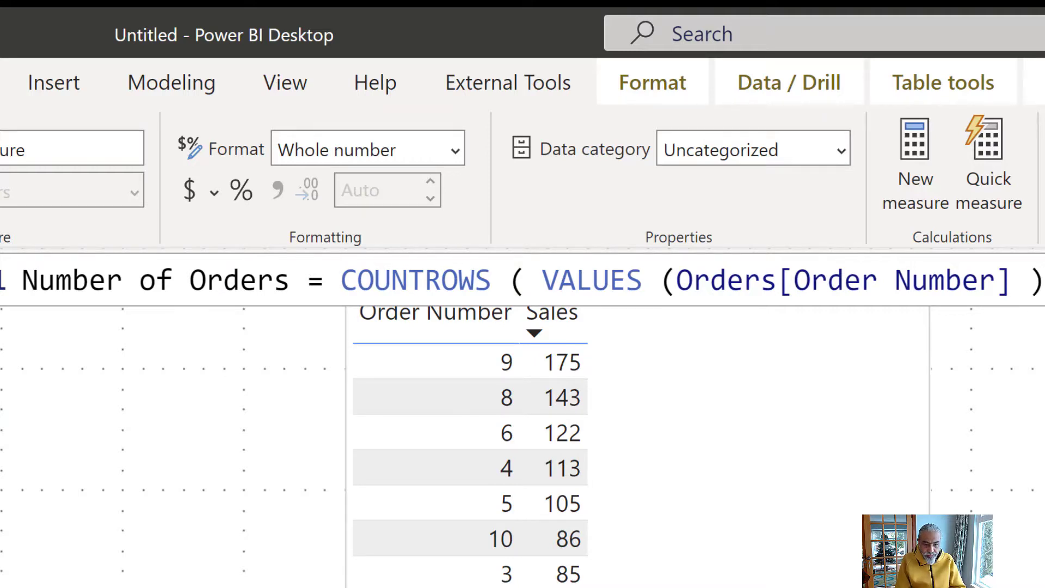
{"action": "key", "text": "Return"}
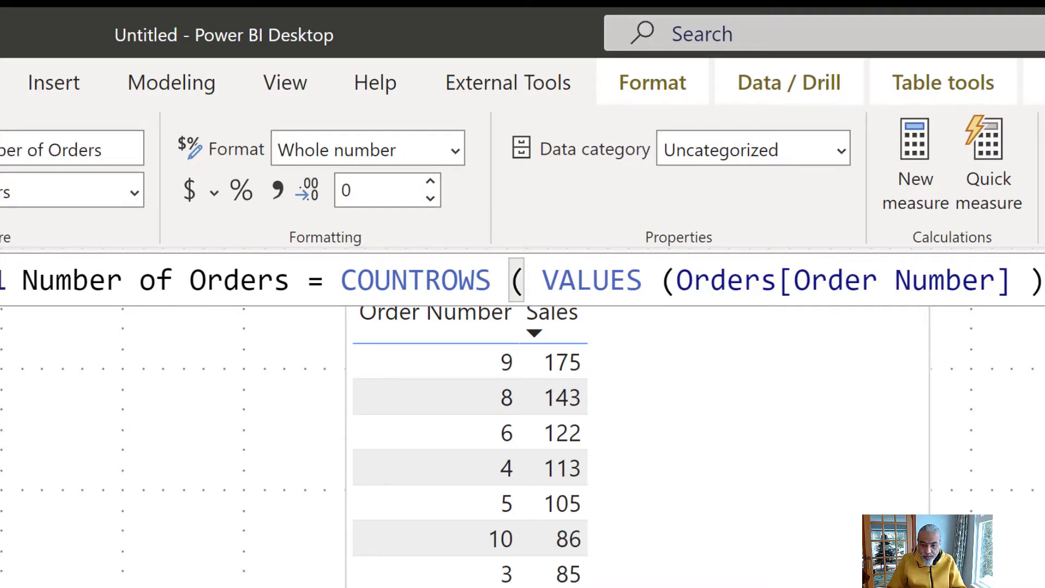
- Add the Number of Orders measure to the report page beside the table as a card and reduce the card's height
{"action": "left_click_drag", "start_coordinate": [958, 184], "coordinate": [646, 209]}
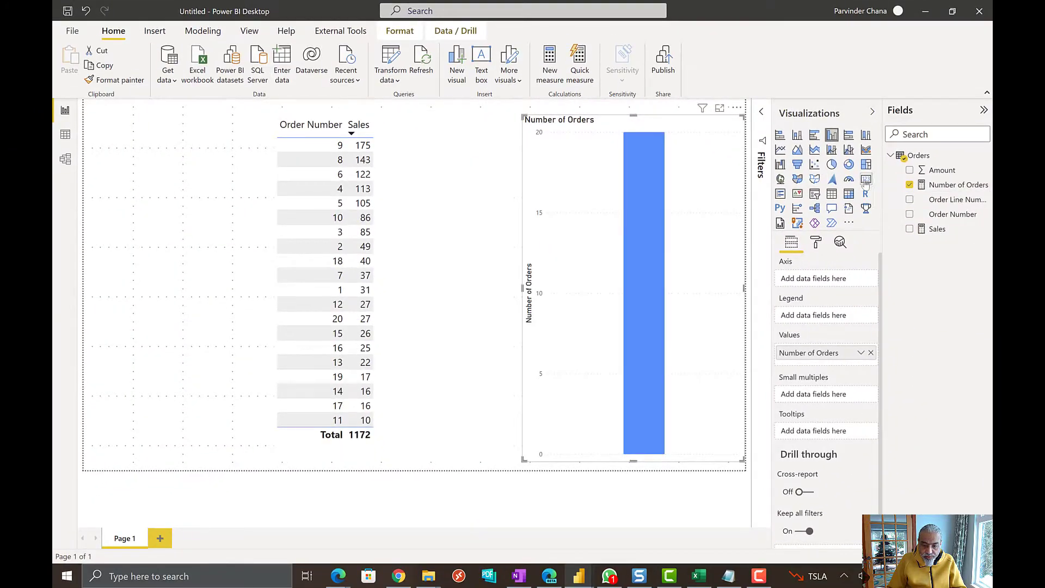
{"action": "left_click", "coordinate": [866, 180]}
{"action": "left_click_drag", "start_coordinate": [633, 460], "coordinate": [621, 196]}
- Narrow the order sales table and move the Number of Orders card closer to it
{"action": "left_click", "coordinate": [467, 233]}
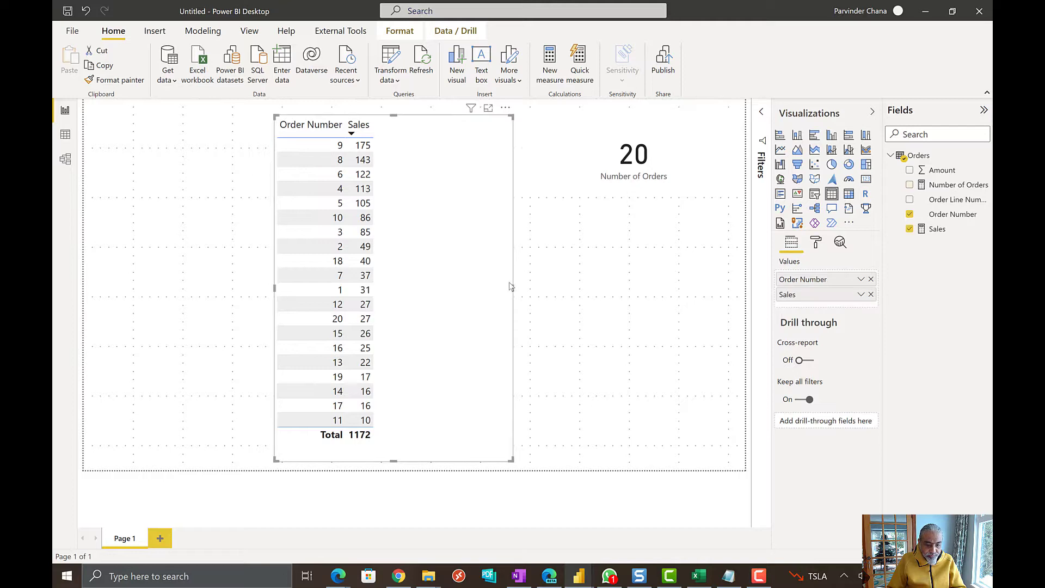
{"action": "left_click_drag", "start_coordinate": [513, 288], "coordinate": [446, 288]}
{"action": "left_click_drag", "start_coordinate": [604, 175], "coordinate": [555, 191]}
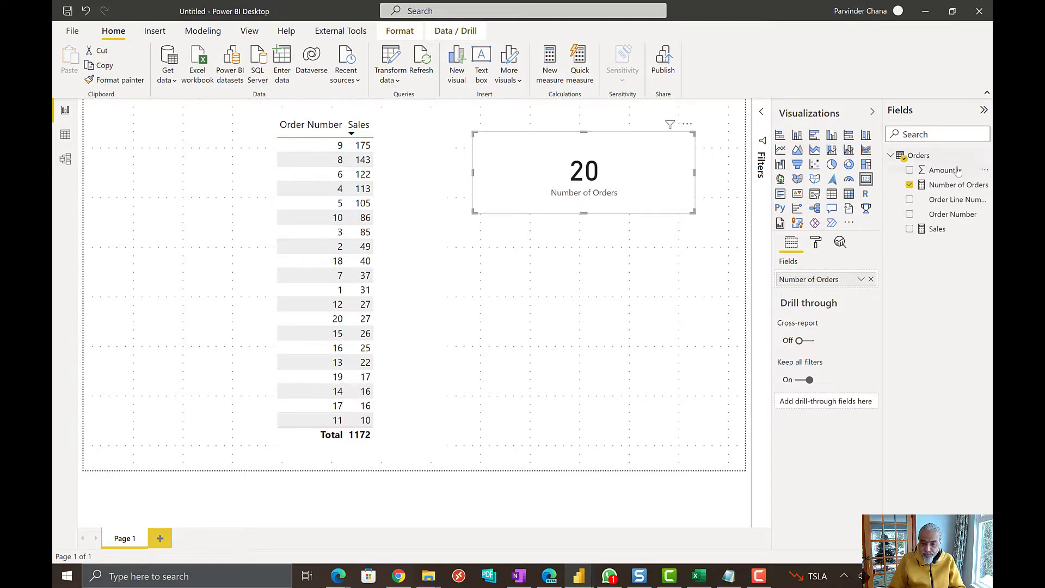
- Create another measure in the Orders table named "Number of Top Orders" and begin its formula on a new line
{"action": "left_click", "coordinate": [985, 156]}
{"action": "left_click", "coordinate": [918, 164]}
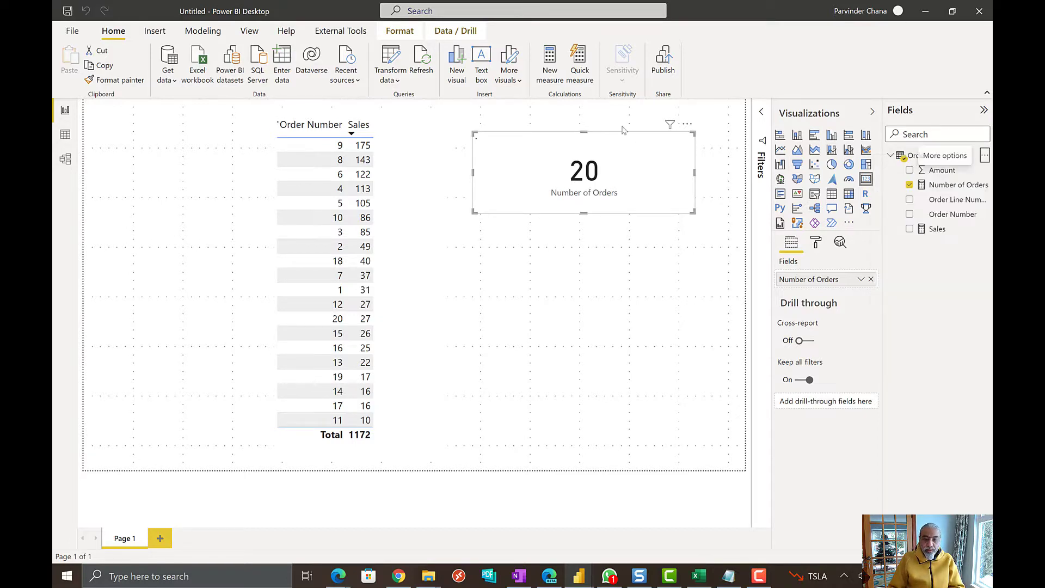
{"action": "type", "text": "Number of "}
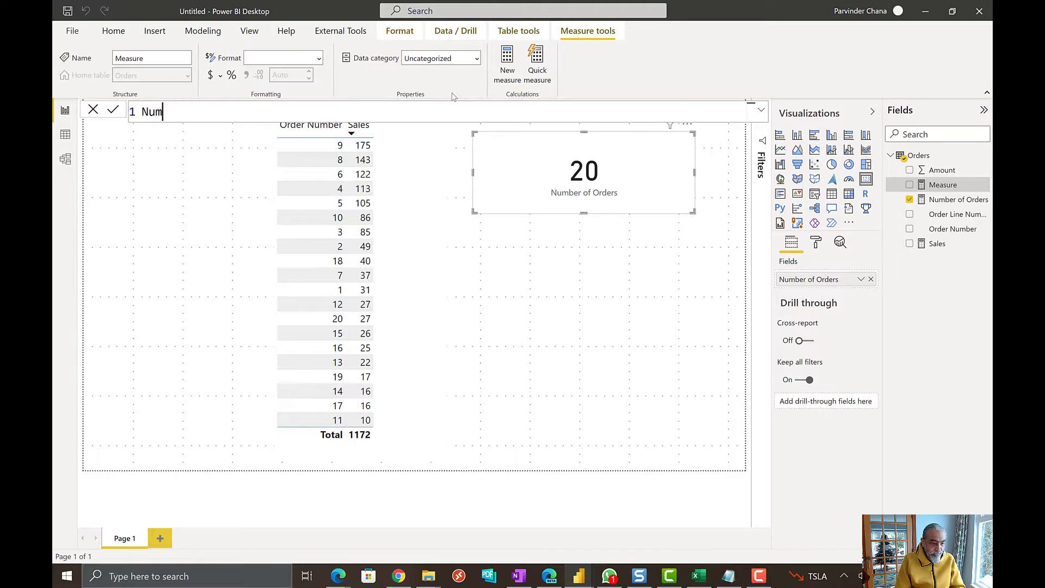
{"action": "type", "text": "Top "}
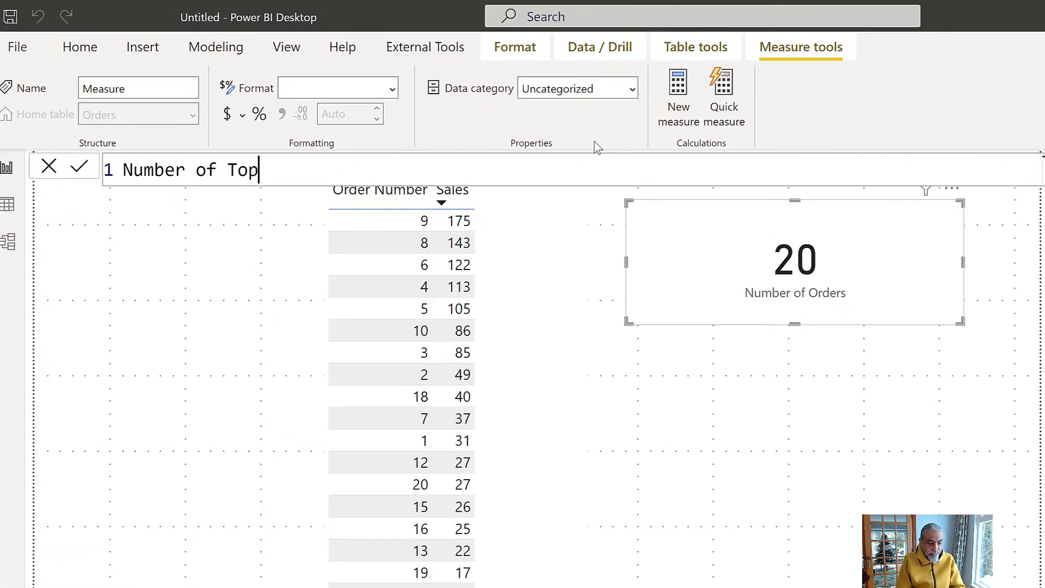
{"action": "type", "text": "Or"}
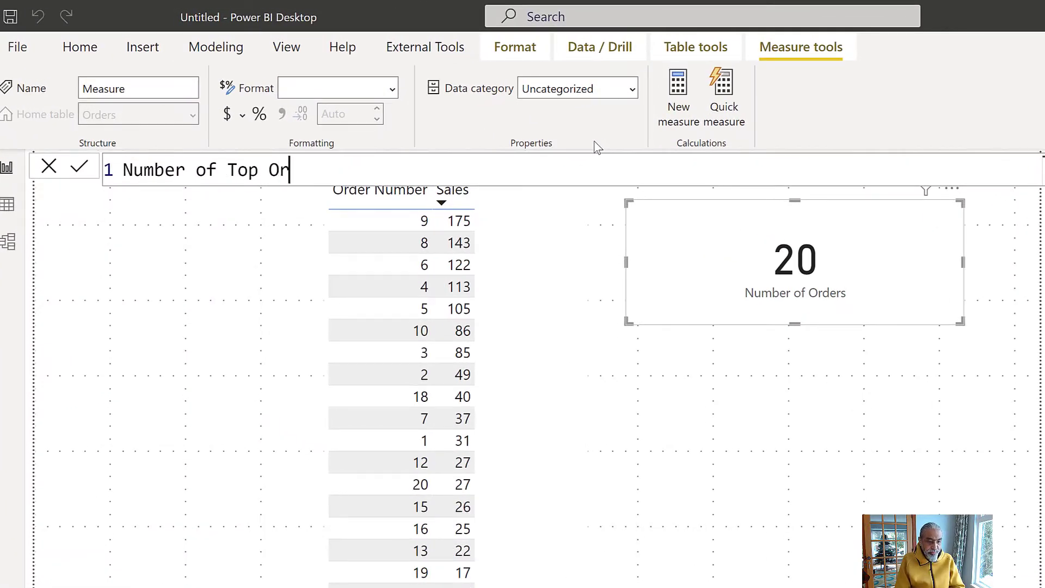
{"action": "type", "text": "ders ="}
{"action": "key", "text": "shift+Return"}
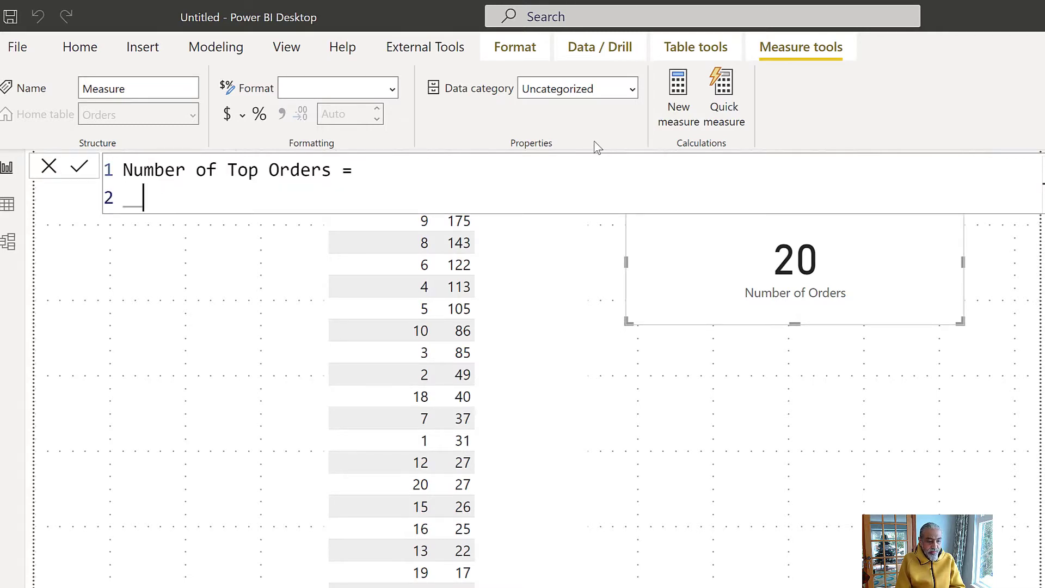
- Declare the variable __totalCount as COUNTROWS ( VALUES (Orders[Order Number] ) ) with the trailing comment "--number of orders"
{"action": "type", "text": "VAR __"}
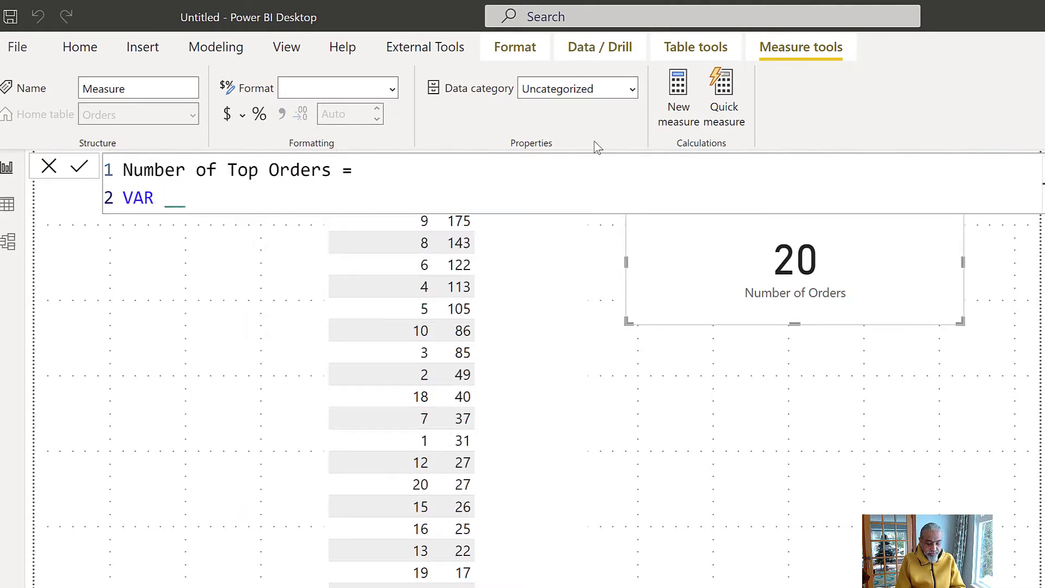
{"action": "type", "text": "totalCount ="}
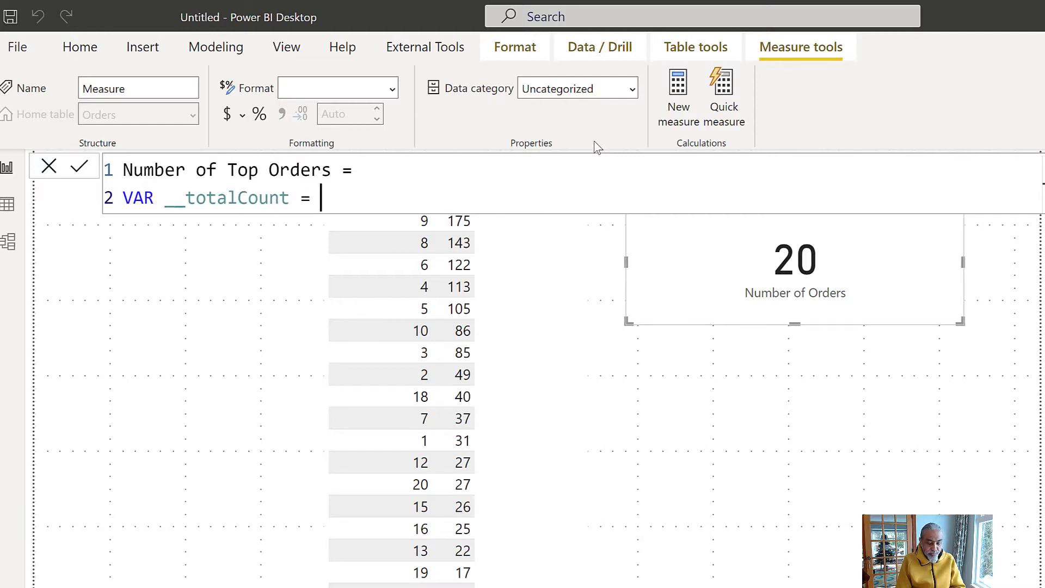
{"action": "type", "text": " COUNTROWS ( "}
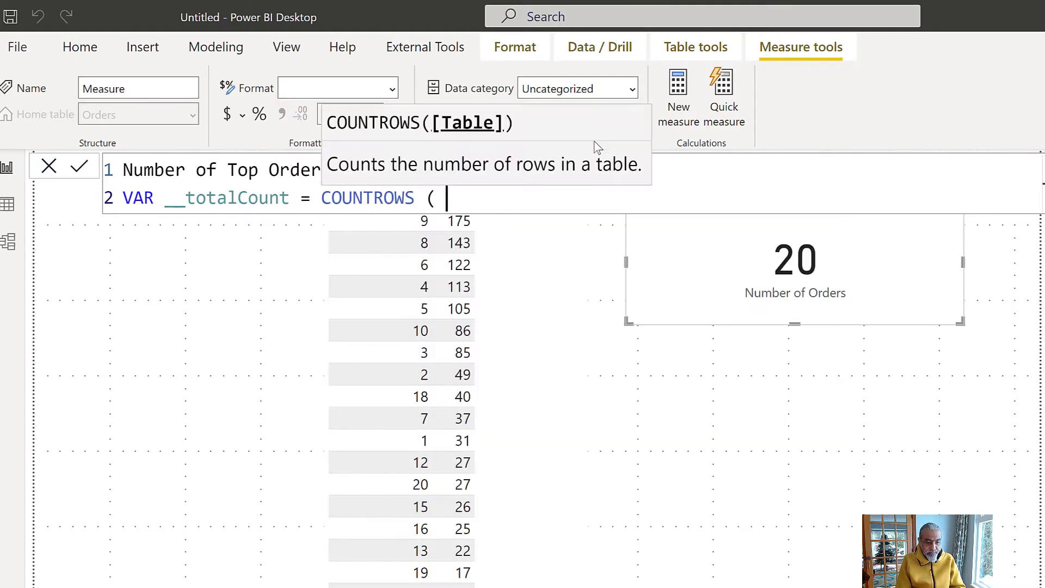
{"action": "type", "text": "VALUES ("}
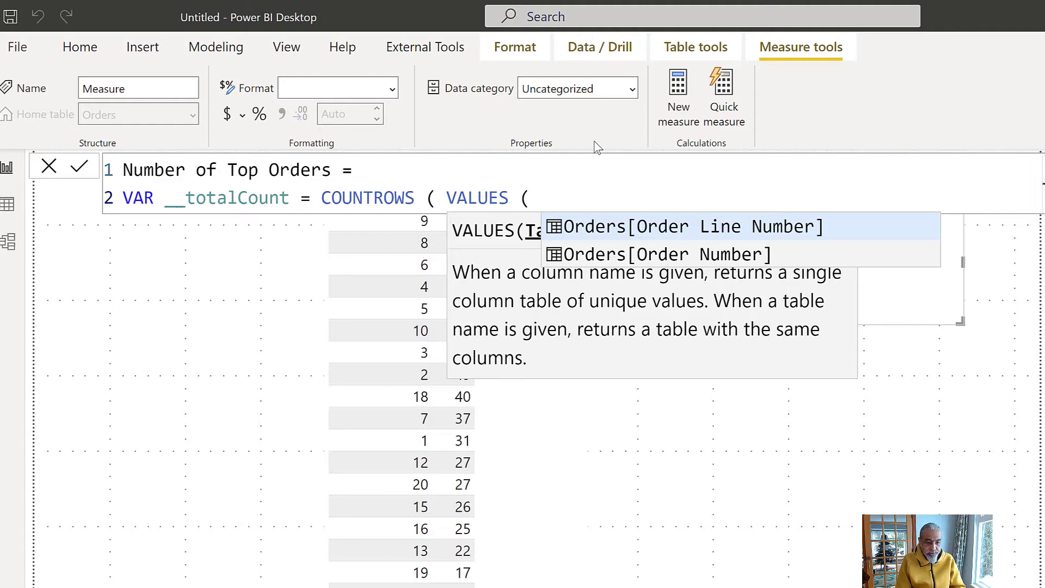
{"action": "key", "text": "Down"}
{"action": "key", "text": "Tab"}
{"action": "type", "text": ") ) "}
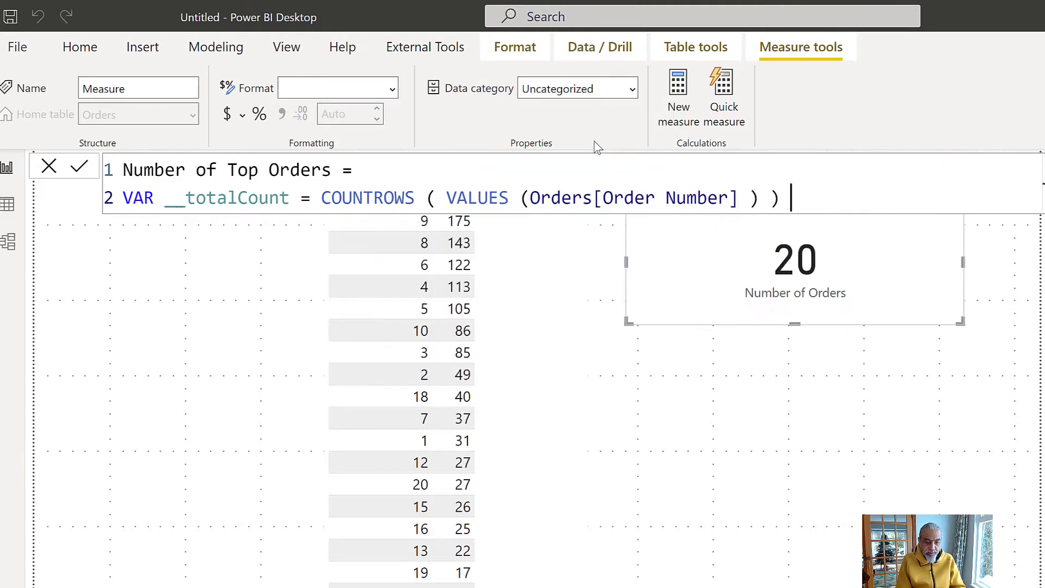
{"action": "type", "text": "--num"}
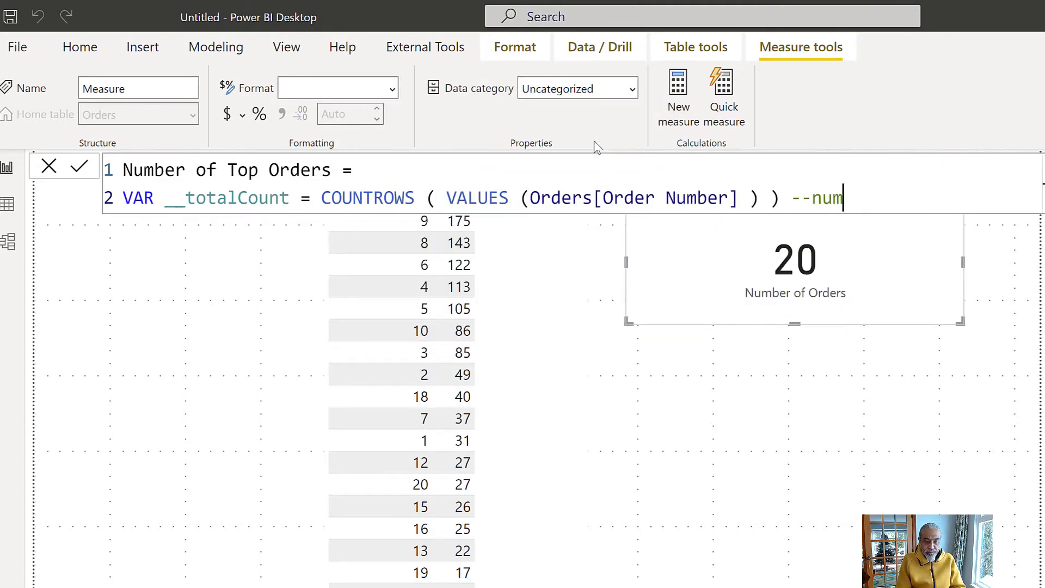
{"action": "type", "text": "ber of order"}
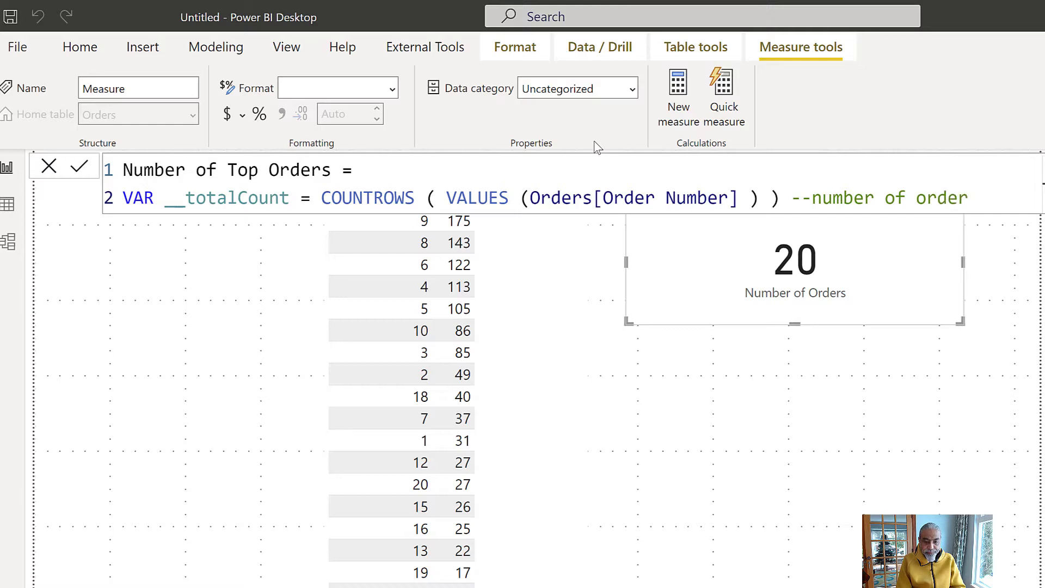
{"action": "type", "text": "s"}
- Declare a second variable, __topPercent, equal to 20/100, without a trailing comment
{"action": "key", "text": "shift+Return"}
{"action": "type", "text": "VAR "}
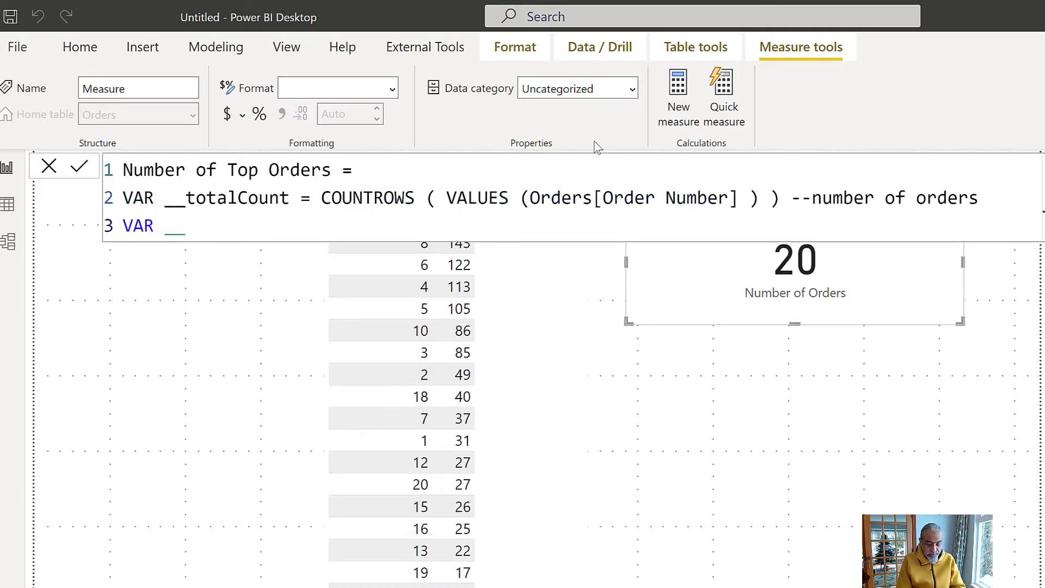
{"action": "type", "text": "__"}
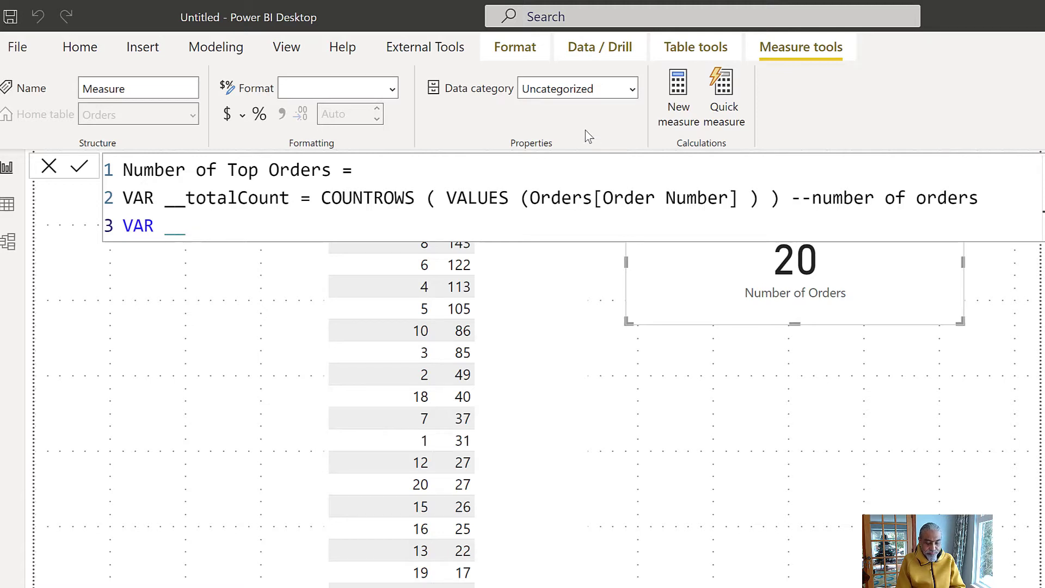
{"action": "type", "text": "top"}
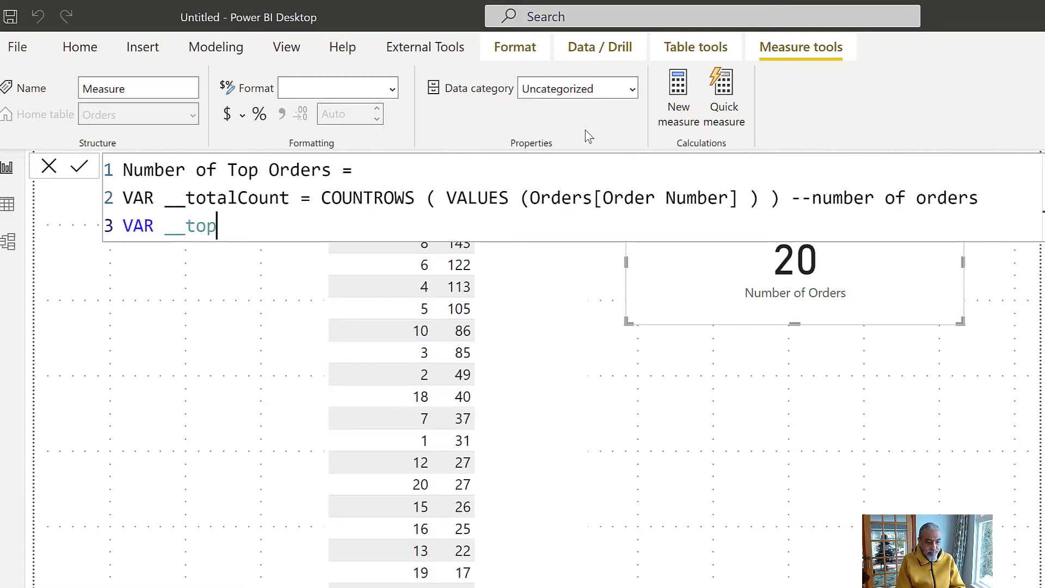
{"action": "type", "text": "Percent = "}
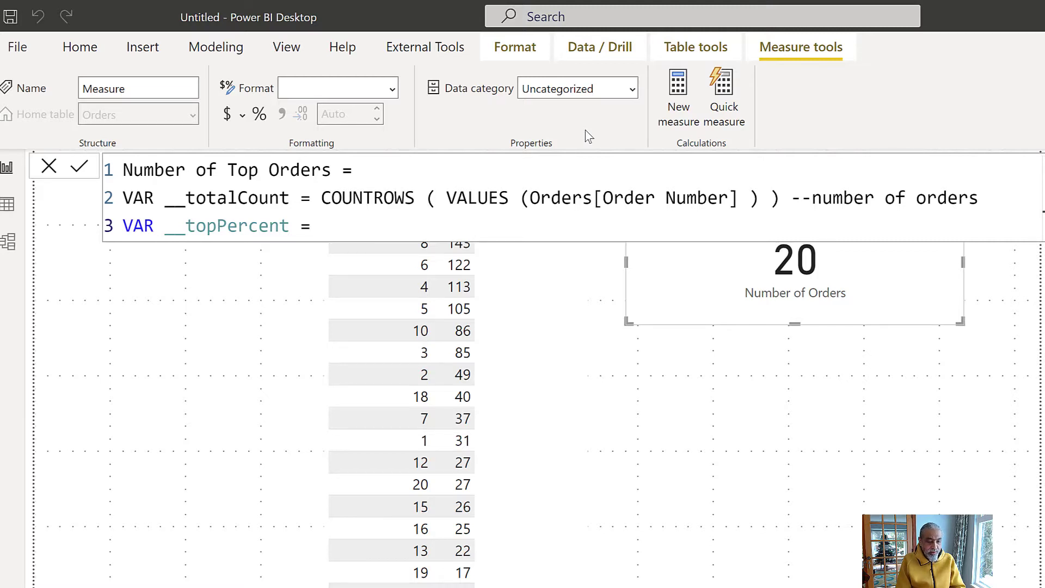
{"action": "type", "text": "20/100 "}
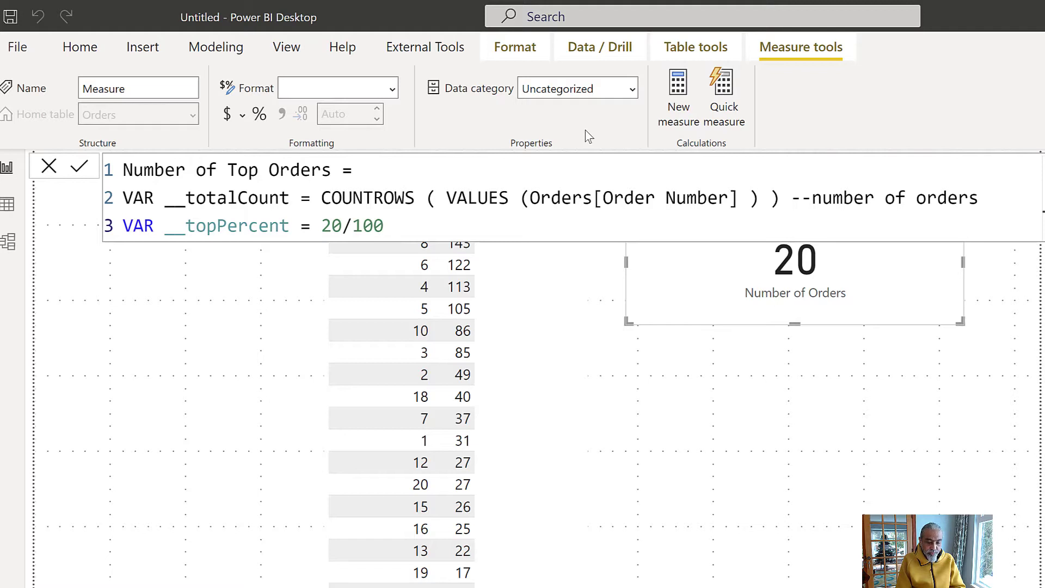
{"action": "type", "text": "--0.2"}
{"action": "key", "text": "BackSpace"}
{"action": "key", "text": "BackSpace"}
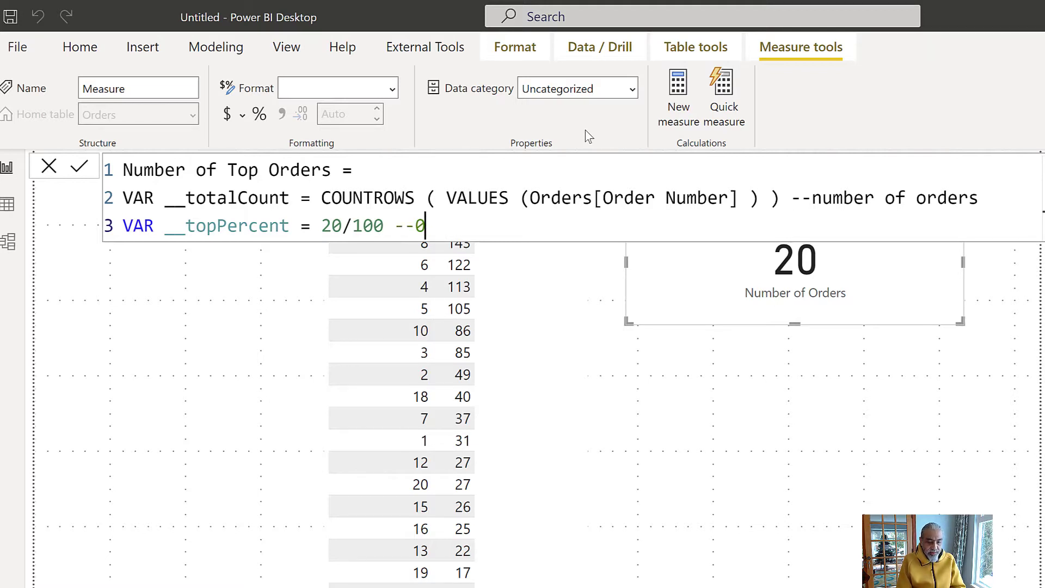
{"action": "key", "text": "BackSpace"}
{"action": "key", "text": "BackSpace"}
- Declare a third variable, __topOrders, on its own line as __totalCount * __topPercent
{"action": "key", "text": "shift+Return"}
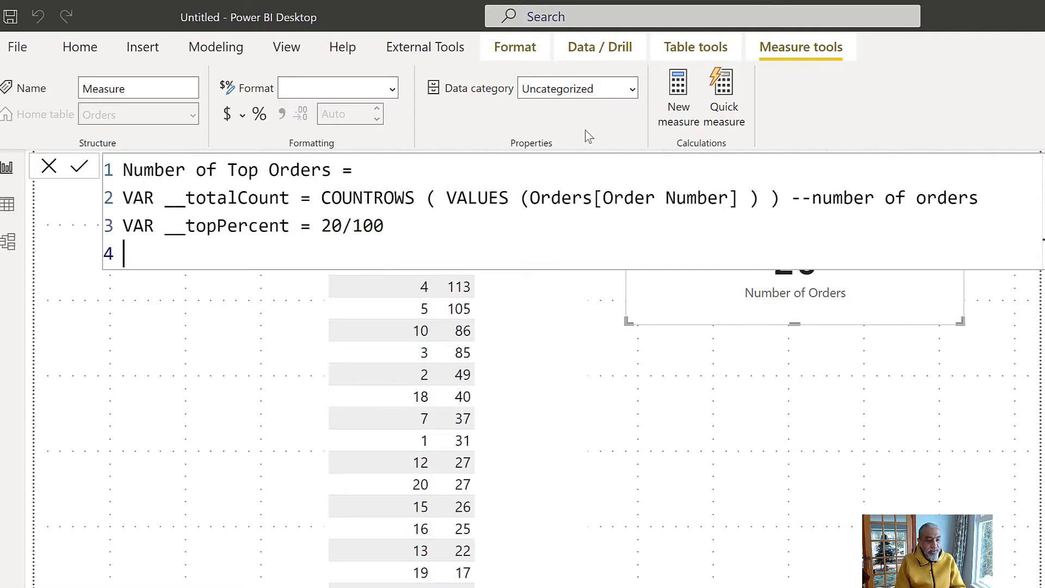
{"action": "type", "text": "V"}
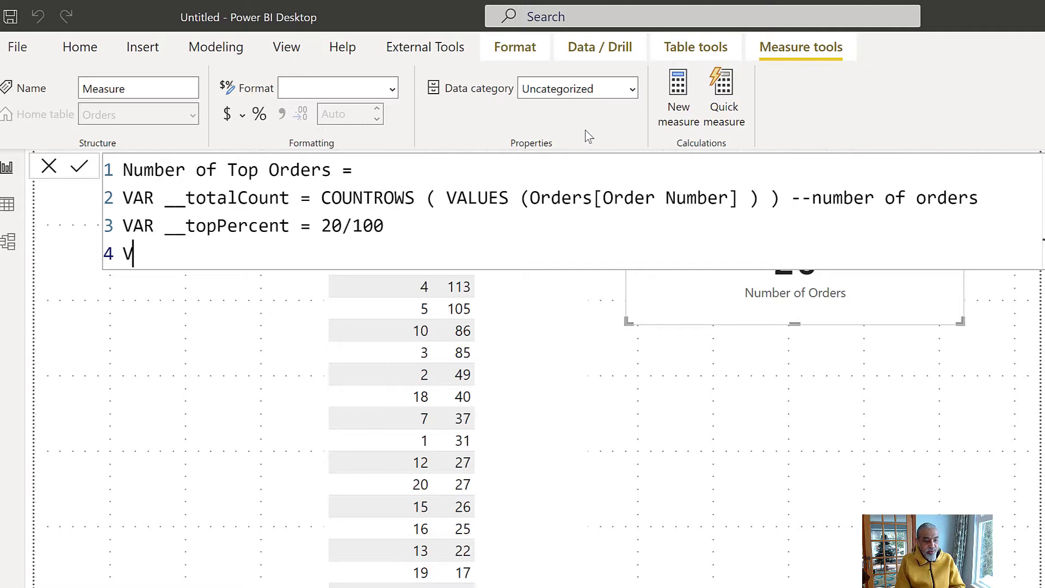
{"action": "type", "text": "AR"}
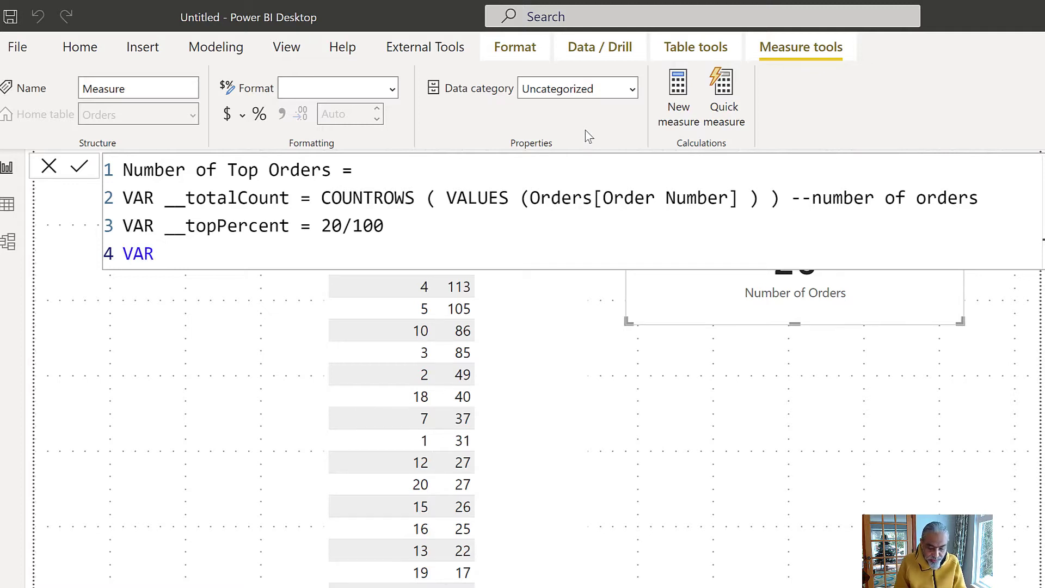
{"action": "type", "text": " __top"}
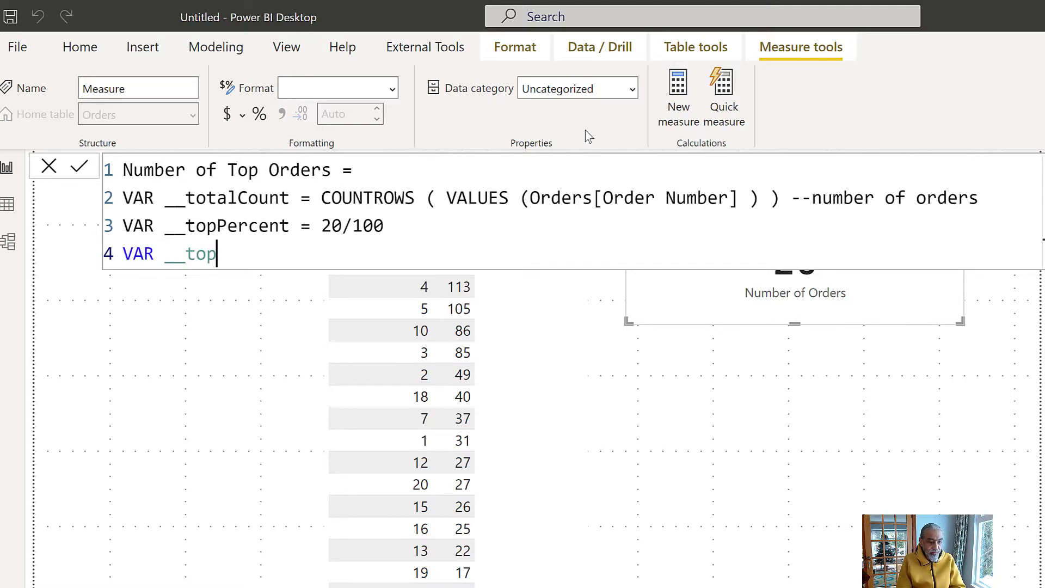
{"action": "type", "text": "Orders"}
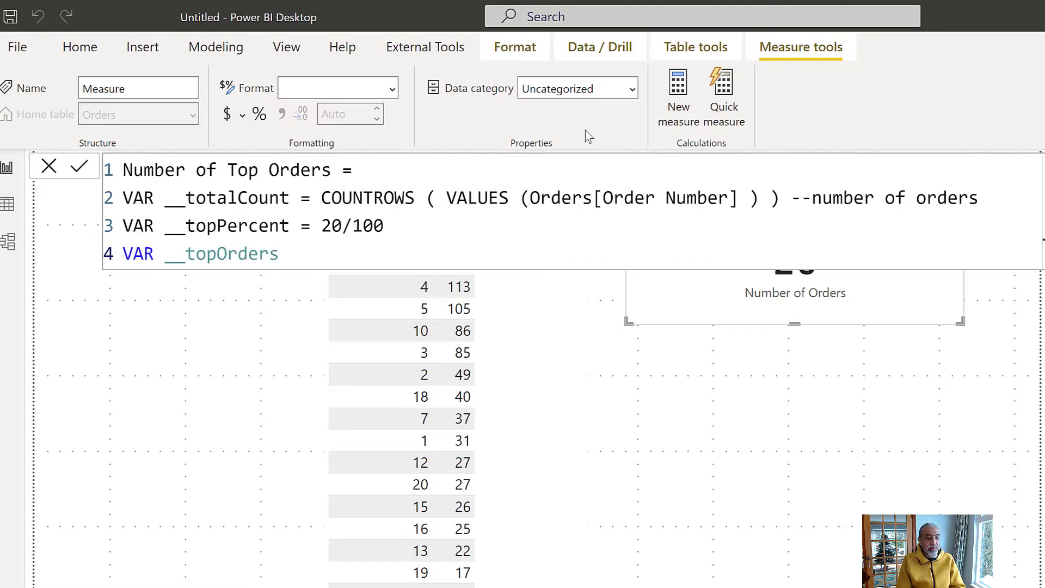
{"action": "type", "text": " = __to"}
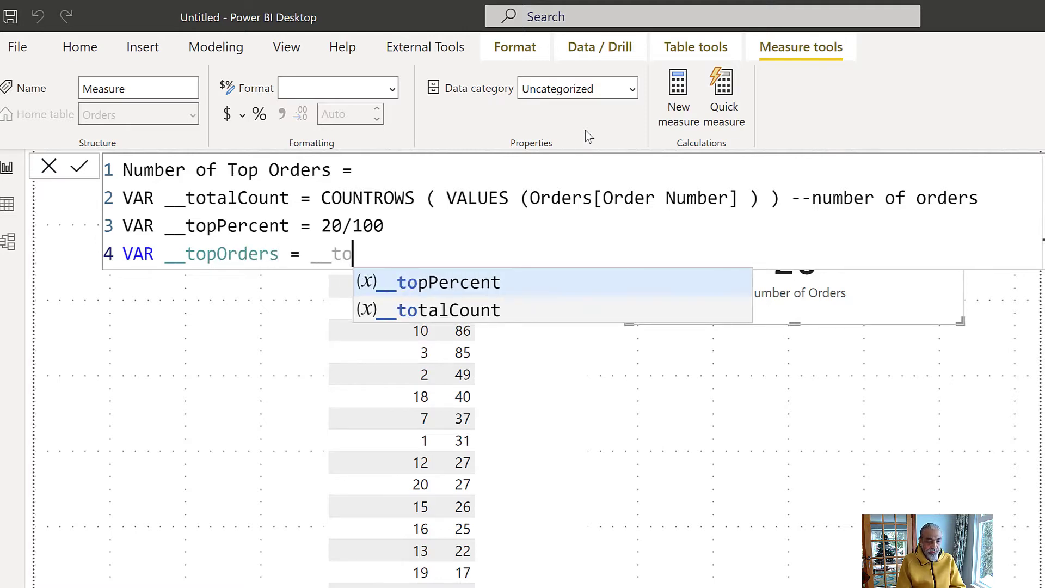
{"action": "key", "text": "Down"}
{"action": "key", "text": "Tab"}
{"action": "type", "text": "* "}
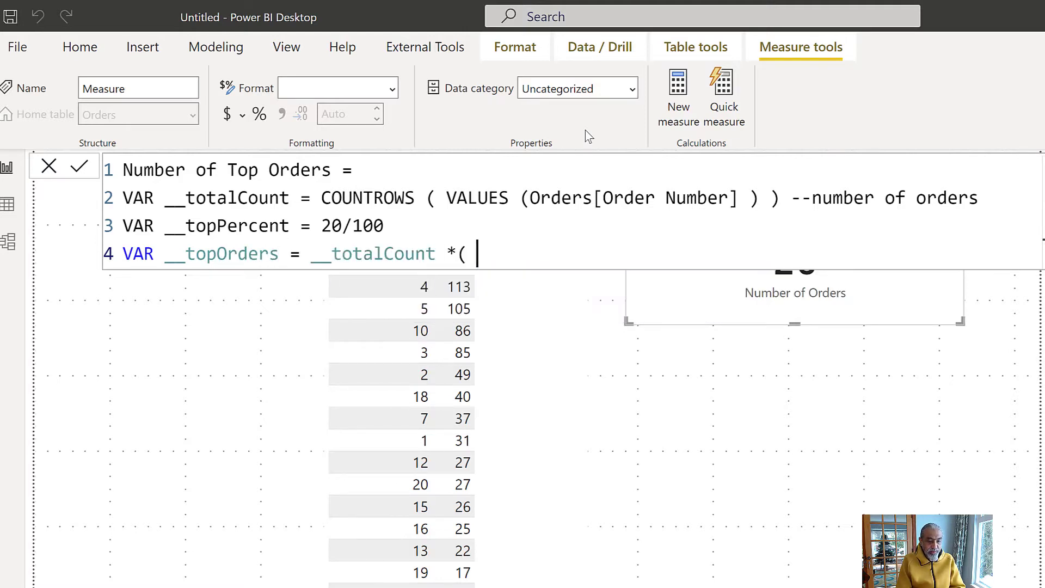
{"action": "type", "text": "__topPercent"}
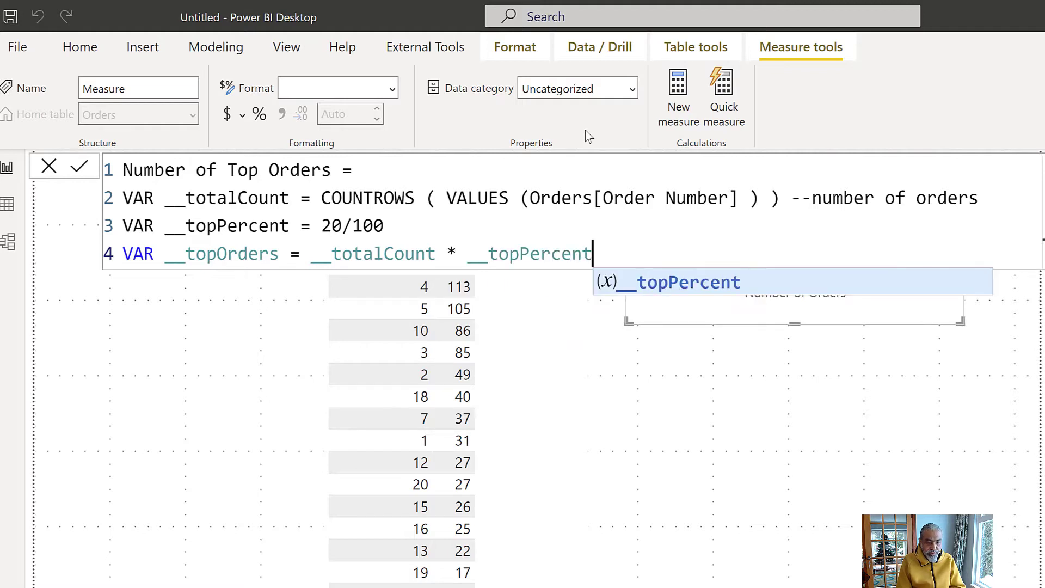
- Finish the measure with RETURN and __topOrders on separate lines, commit it and collapse the formula
{"action": "key", "text": "shift+Return"}
{"action": "type", "text": "RETURN"}
{"action": "key", "text": "shift+Return"}
{"action": "type", "text": "__"}
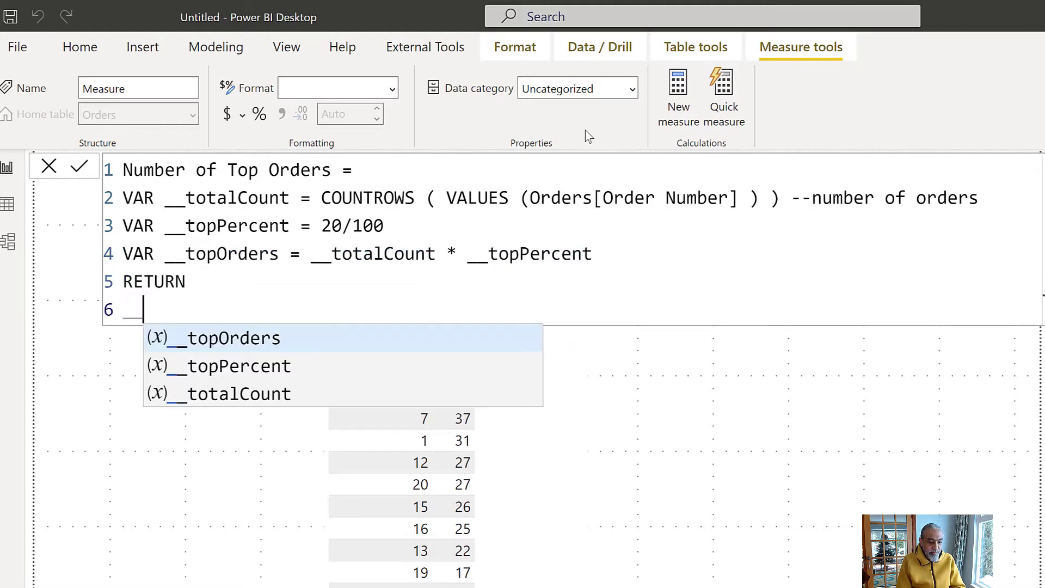
{"action": "type", "text": "topOrders"}
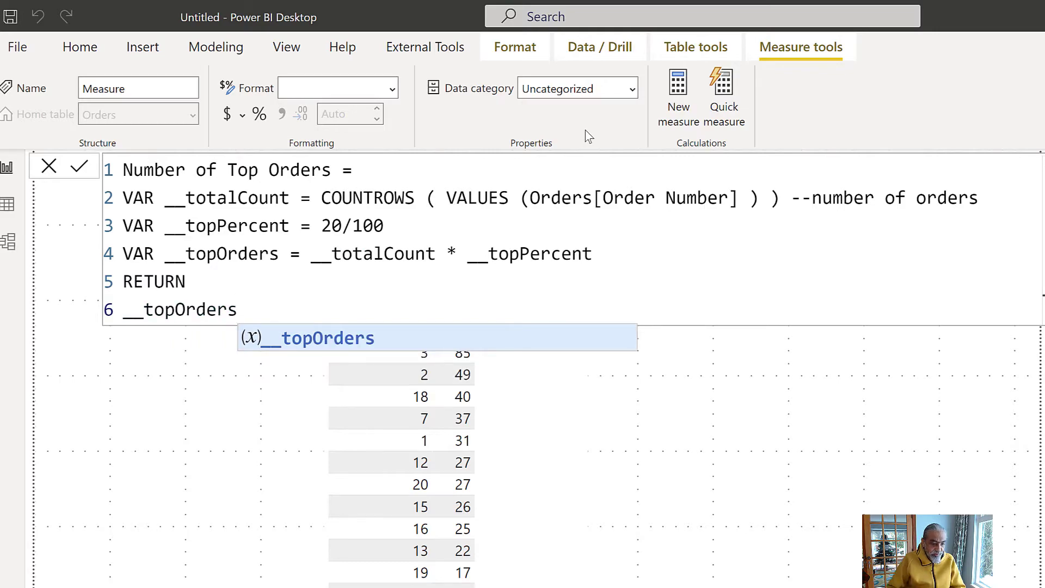
{"action": "key", "text": "Return"}
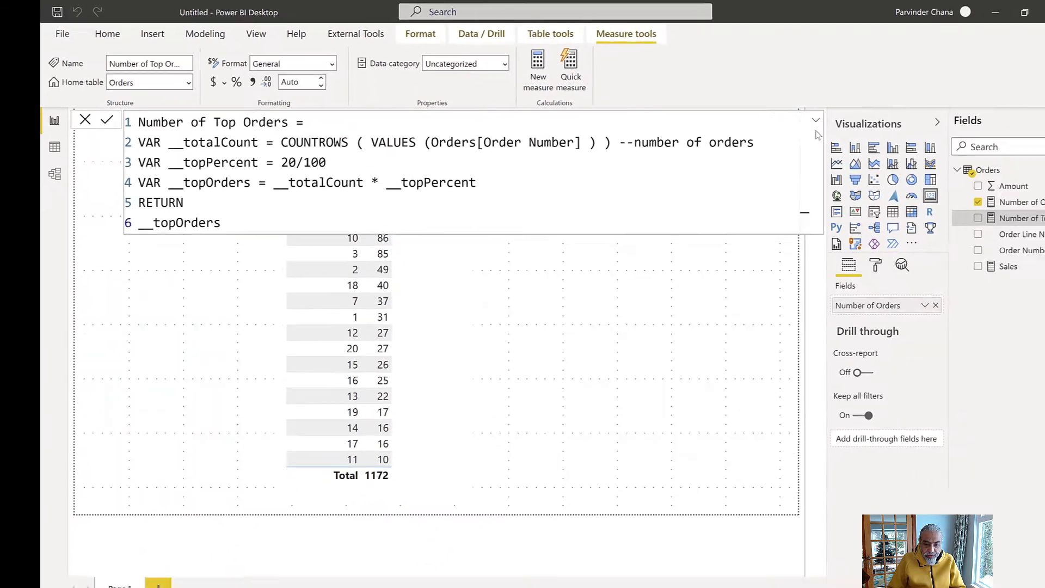
{"action": "left_click", "coordinate": [762, 110]}
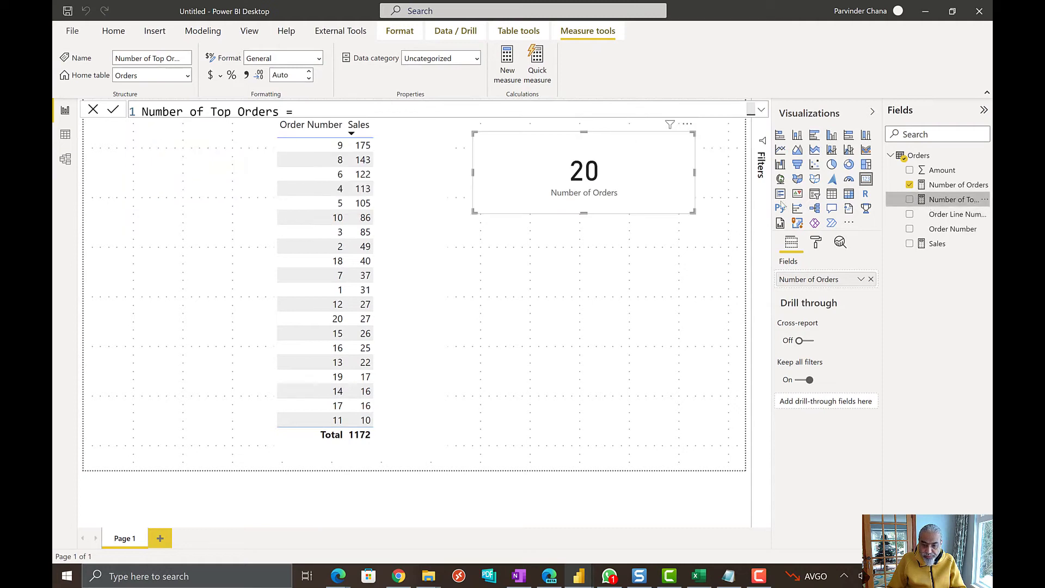
- Show the Number of Top Orders measure in a card below the Number of Orders card and shorten that card
{"action": "left_click_drag", "start_coordinate": [941, 206], "coordinate": [637, 255]}
{"action": "left_click", "coordinate": [867, 180]}
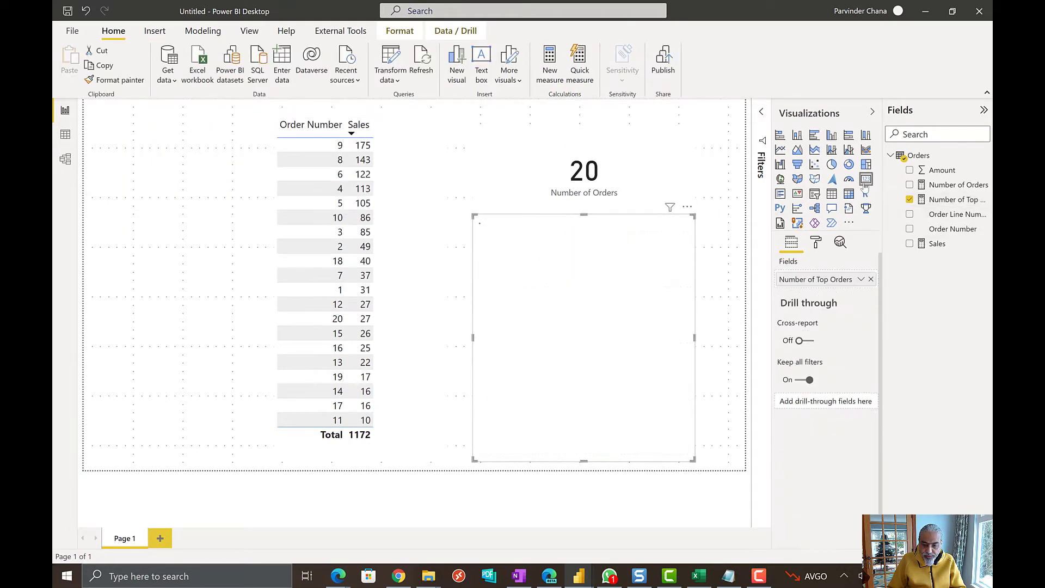
{"action": "left_click_drag", "start_coordinate": [591, 411], "coordinate": [612, 345]}
- Format the Number of Top Orders measure as Whole number and move its card slightly lower
{"action": "left_click", "coordinate": [945, 201]}
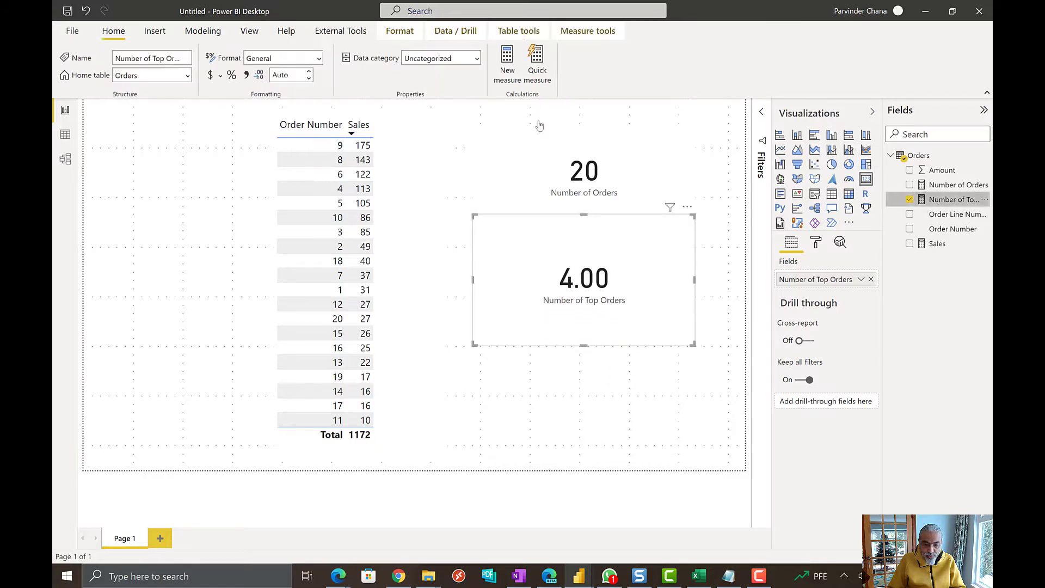
{"action": "left_click", "coordinate": [306, 60]}
{"action": "left_click", "coordinate": [282, 127]}
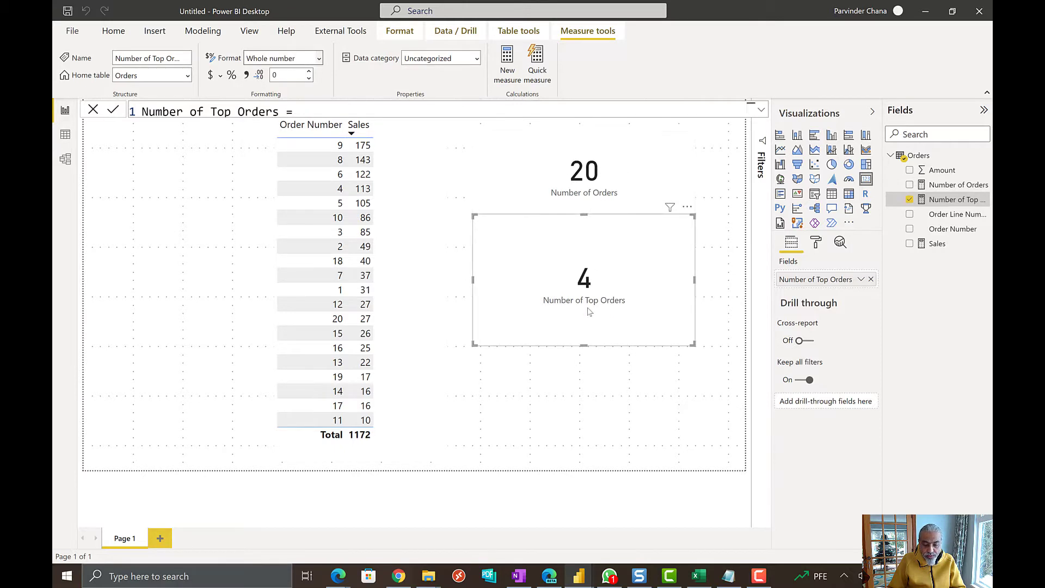
{"action": "left_click_drag", "start_coordinate": [588, 308], "coordinate": [588, 305]}
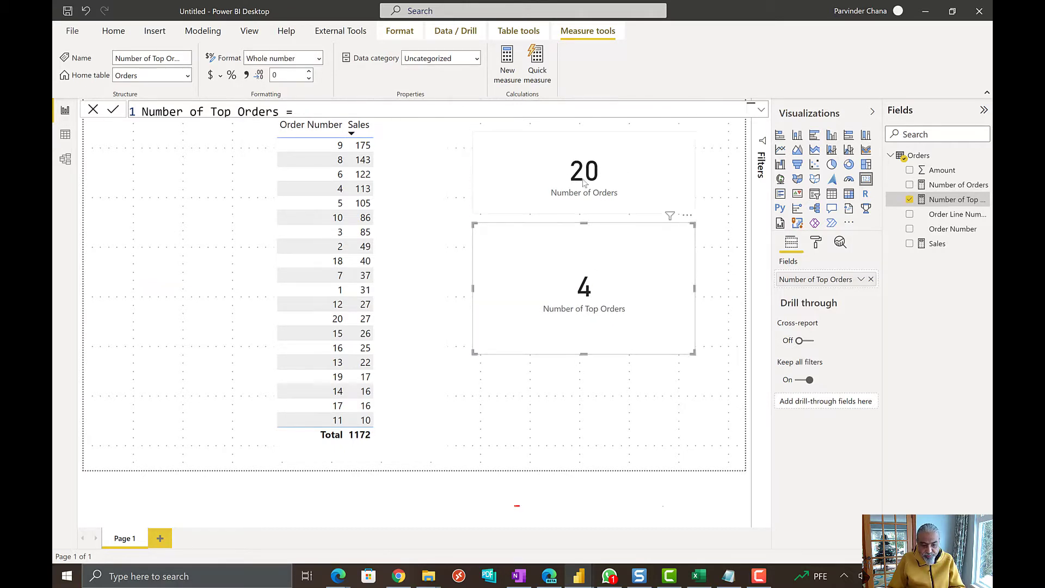
- Change __topPercent in the Number of Top Orders measure to 50/100 and commit the formula
{"action": "left_click", "coordinate": [959, 184]}
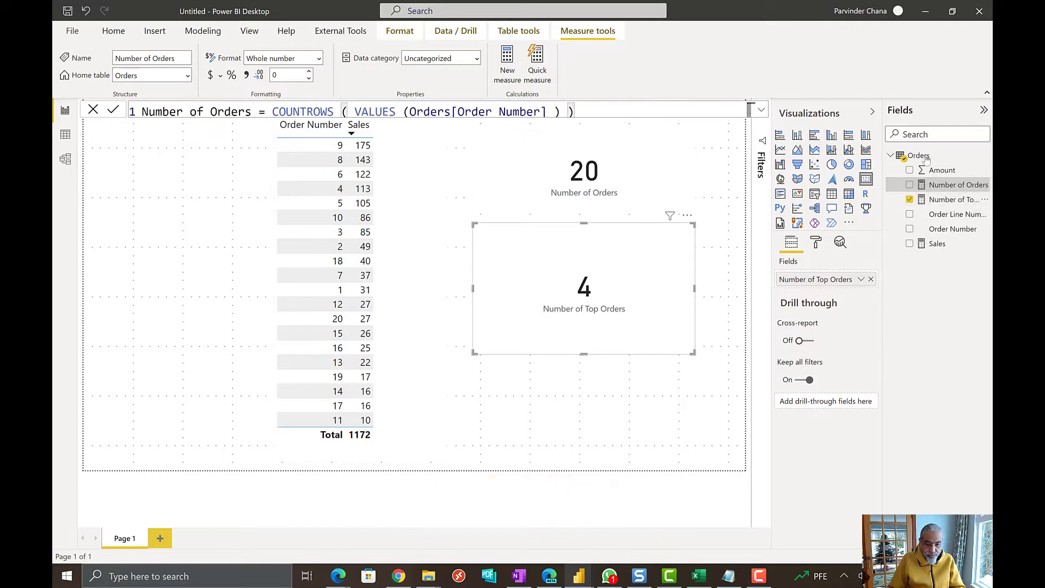
{"action": "left_click", "coordinate": [930, 199]}
{"action": "left_click", "coordinate": [762, 110]}
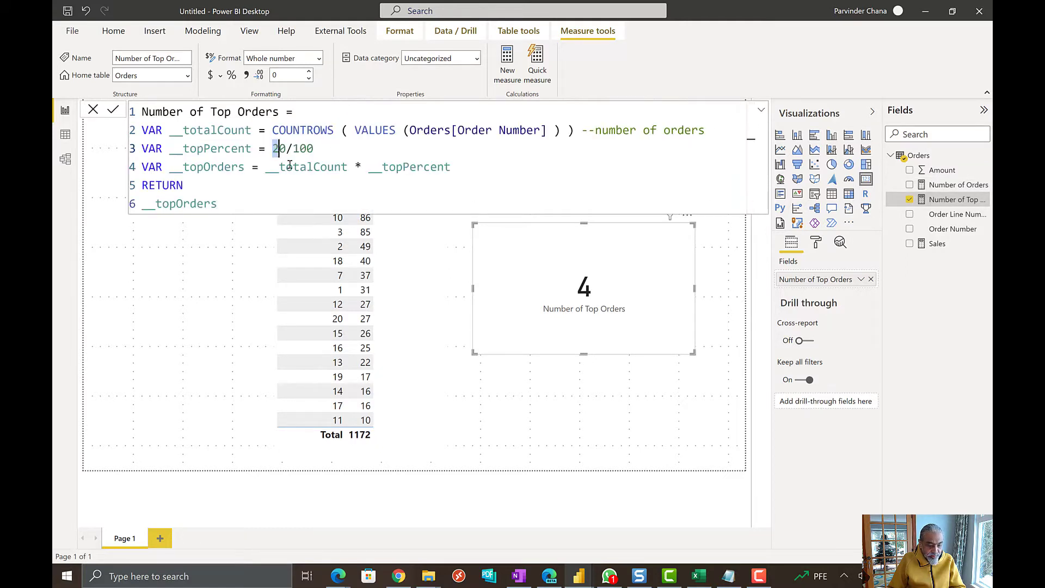
{"action": "type", "text": "5"}
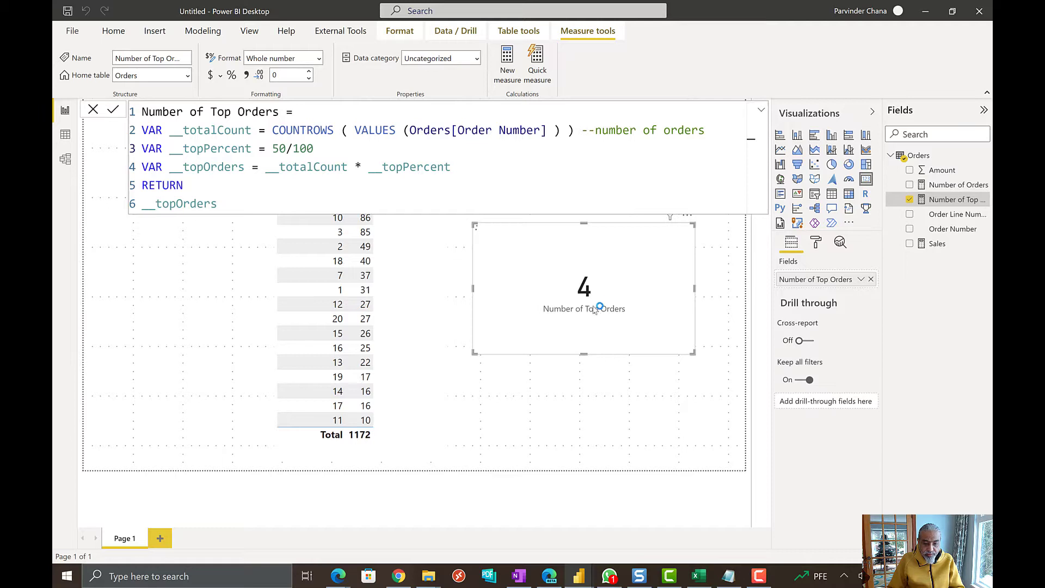
{"action": "left_click", "coordinate": [613, 397]}
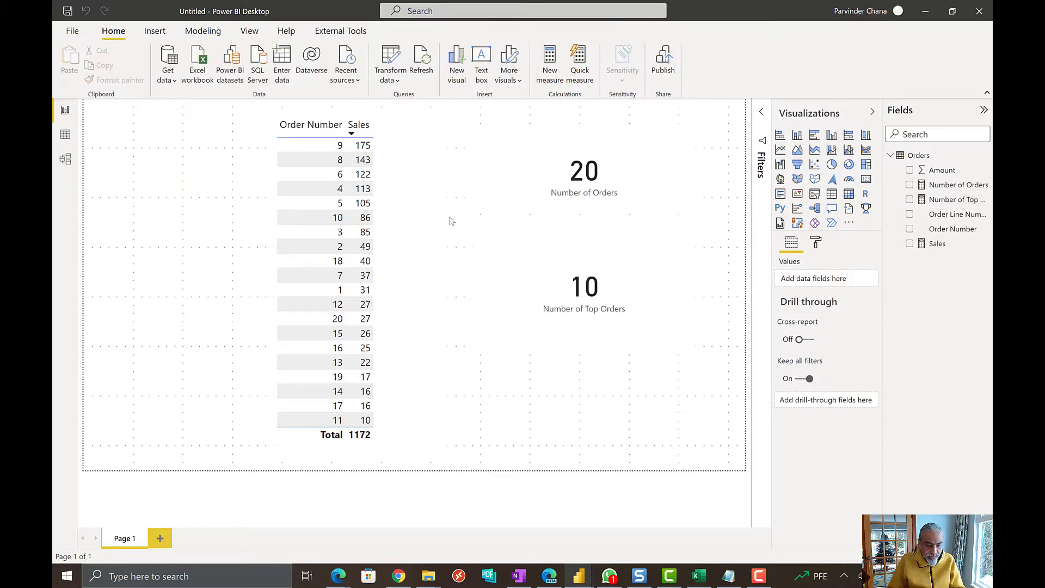
- Shift the order sales table slightly further away from the two cards
{"action": "left_click", "coordinate": [425, 227]}
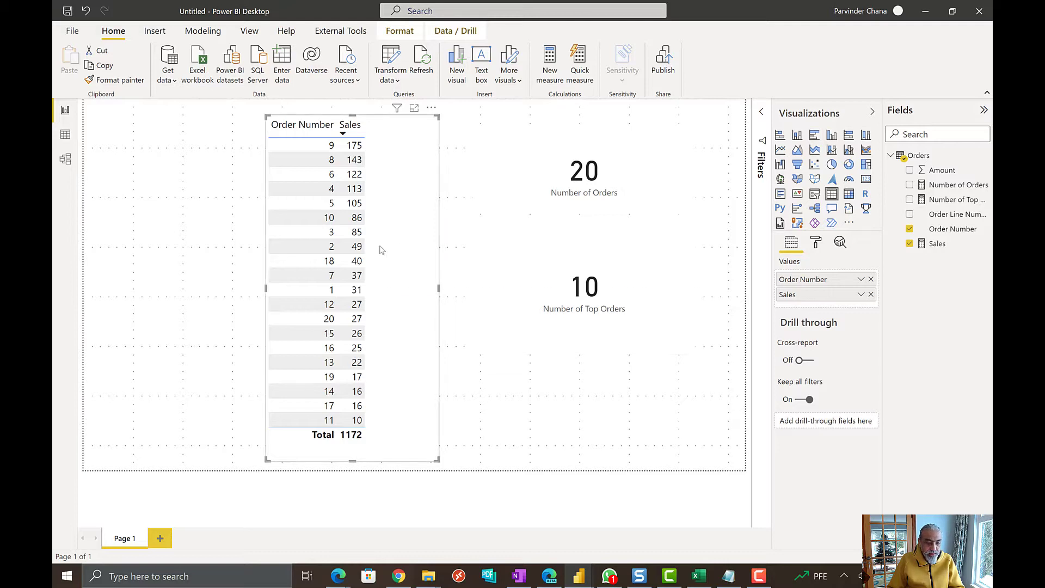
{"action": "left_click_drag", "start_coordinate": [381, 249], "coordinate": [372, 248]}
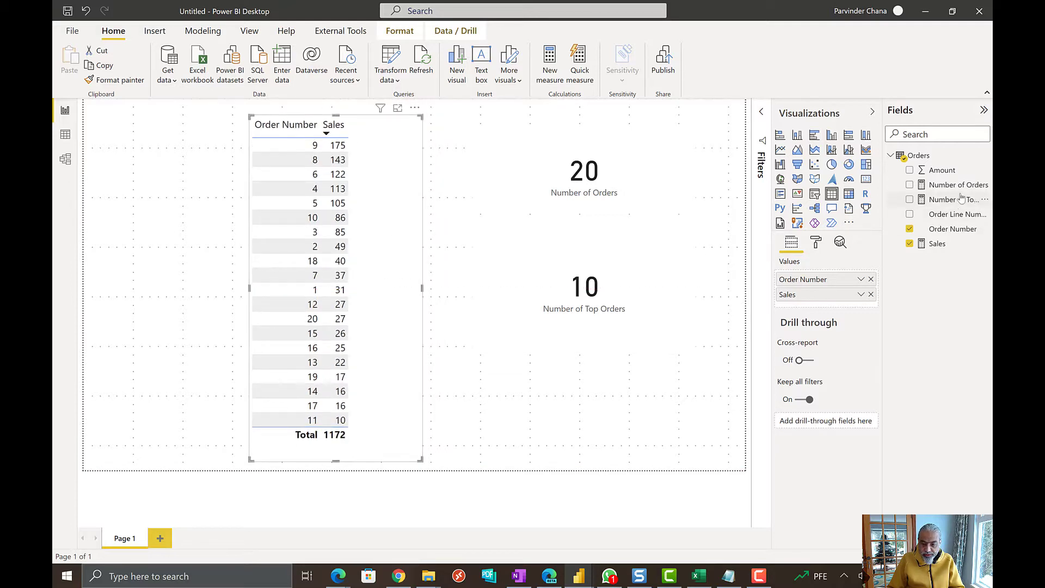
- Create another measure in the Orders table named "Top N Orders" and begin its formula on a new line
{"action": "left_click", "coordinate": [985, 157]}
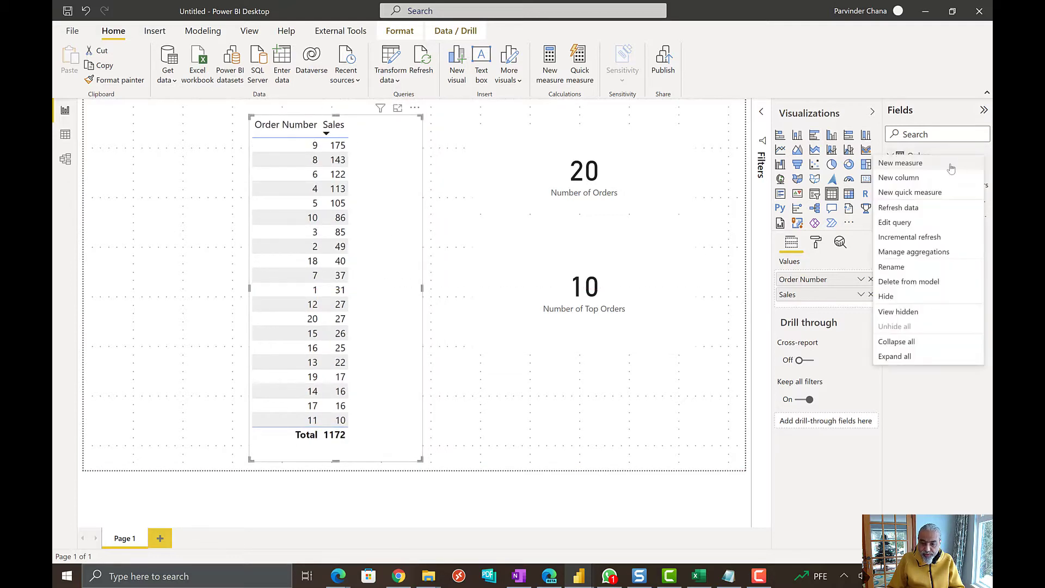
{"action": "left_click", "coordinate": [951, 165]}
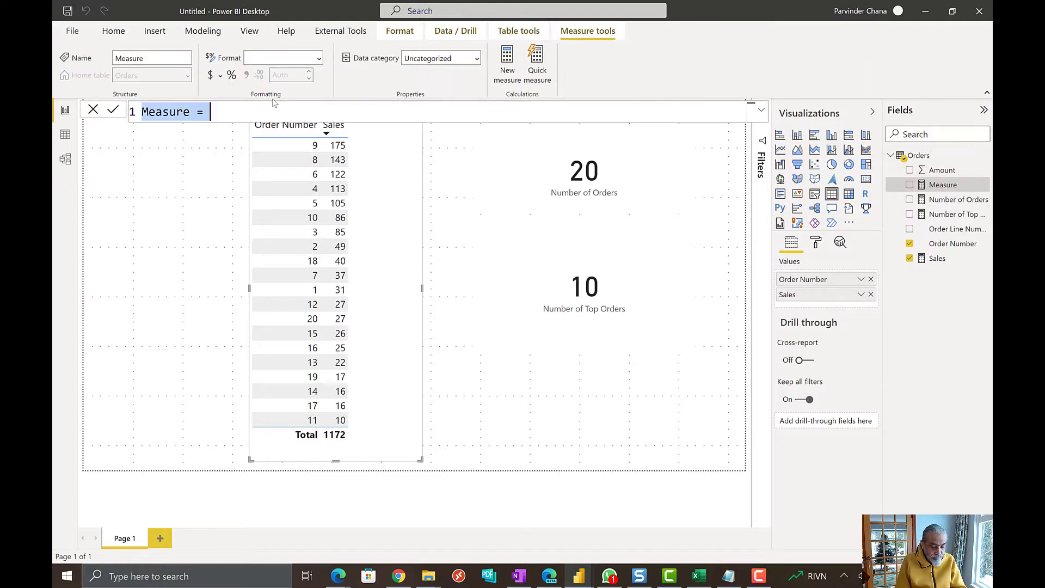
{"action": "type", "text": "Top N Orders ="}
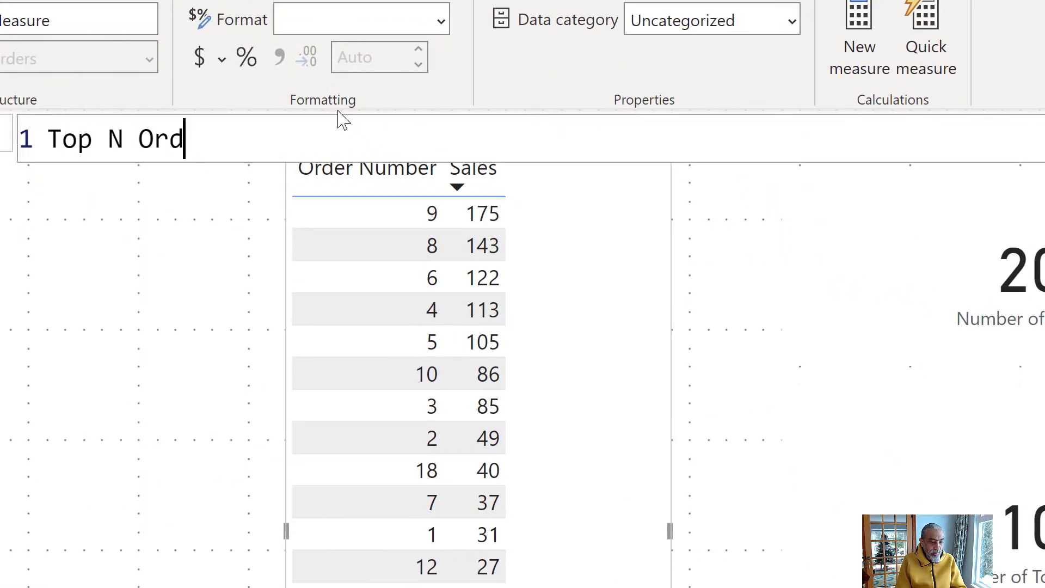
{"action": "key", "text": "shift+Return"}
- Start the formula with CALCULATE and enter the [Sales] measure as its expression on an indented line
{"action": "type", "text": "CALCULASTE"}
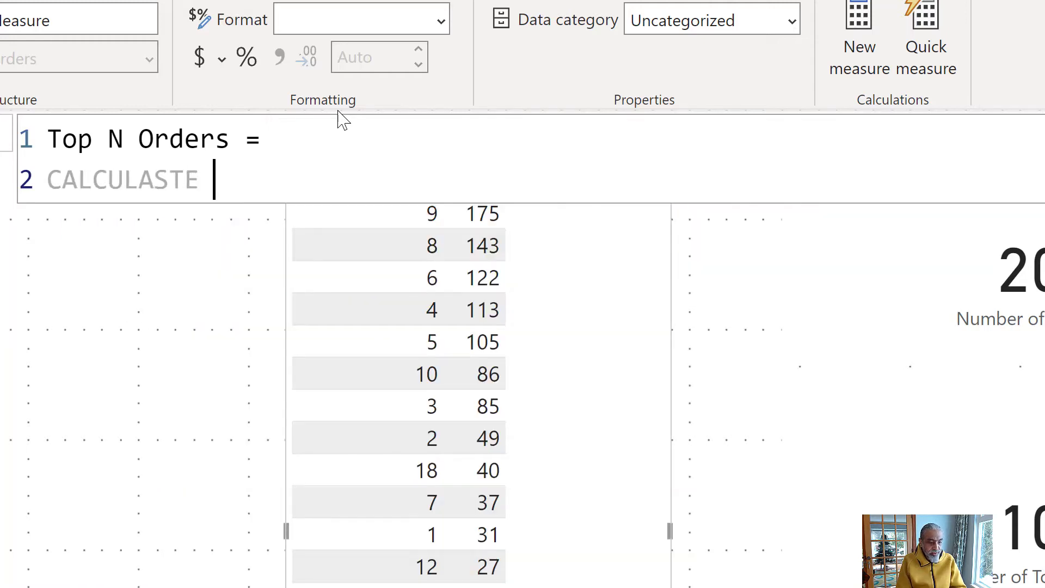
{"action": "key", "text": "BackSpace"}
{"action": "key", "text": "BackSpace"}
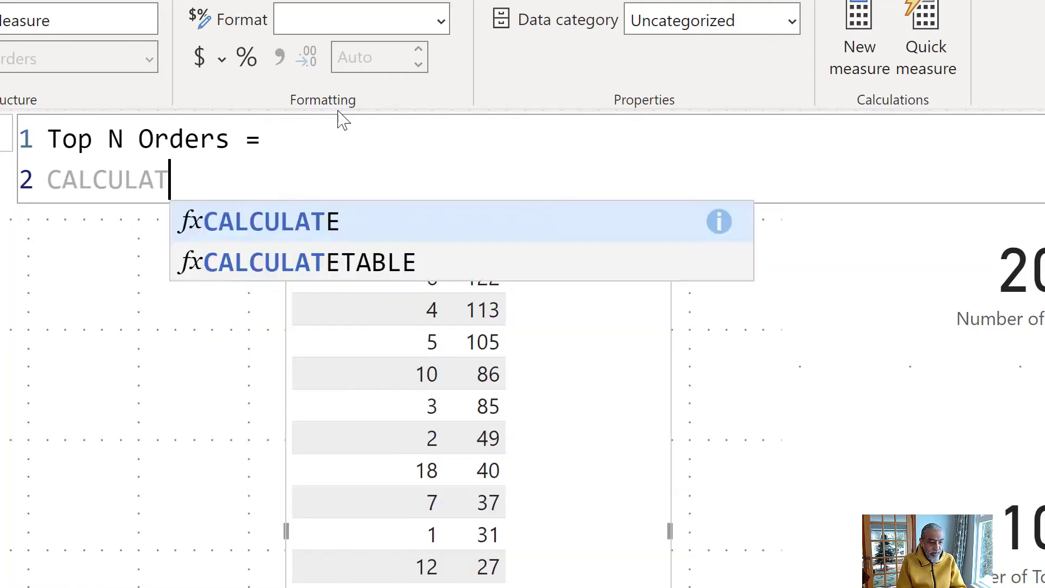
{"action": "key", "text": "Tab"}
{"action": "type", "text": "("}
{"action": "key", "text": "shift+Return"}
{"action": "type", "text": "["}
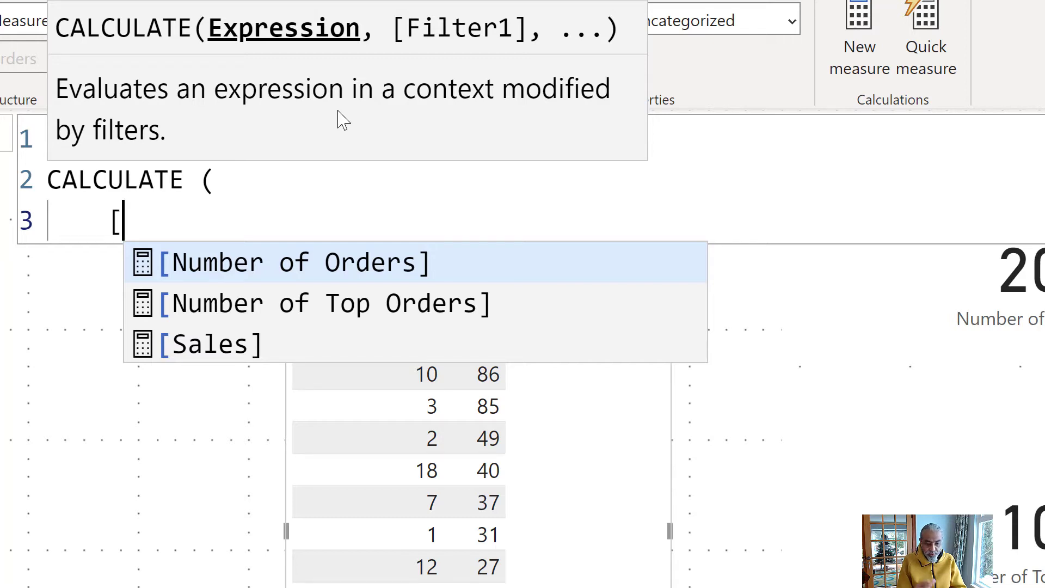
{"action": "key", "text": "Down"}
{"action": "key", "text": "Down"}
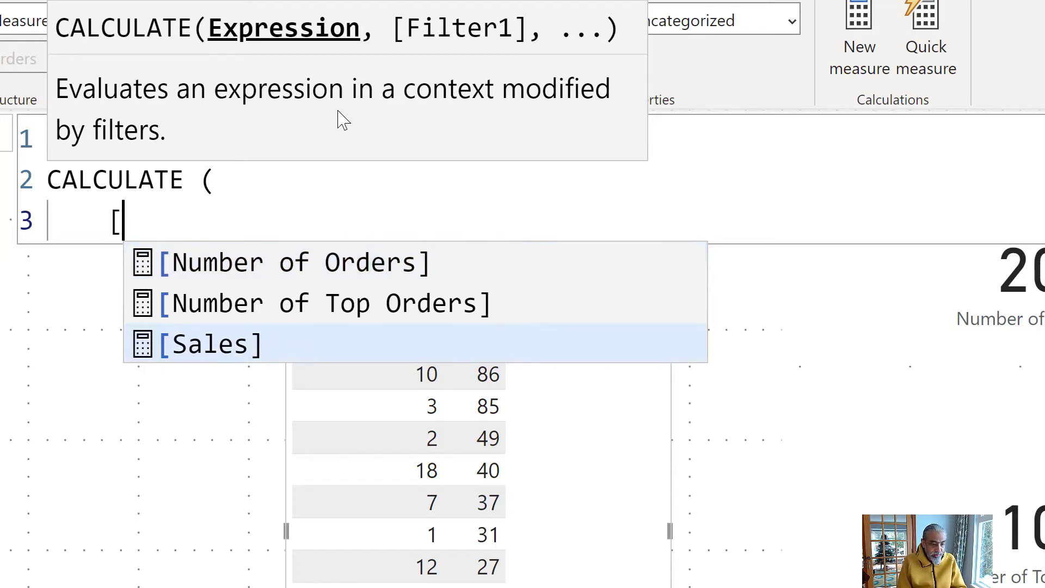
{"action": "key", "text": "Tab"}
{"action": "type", "text": ","}
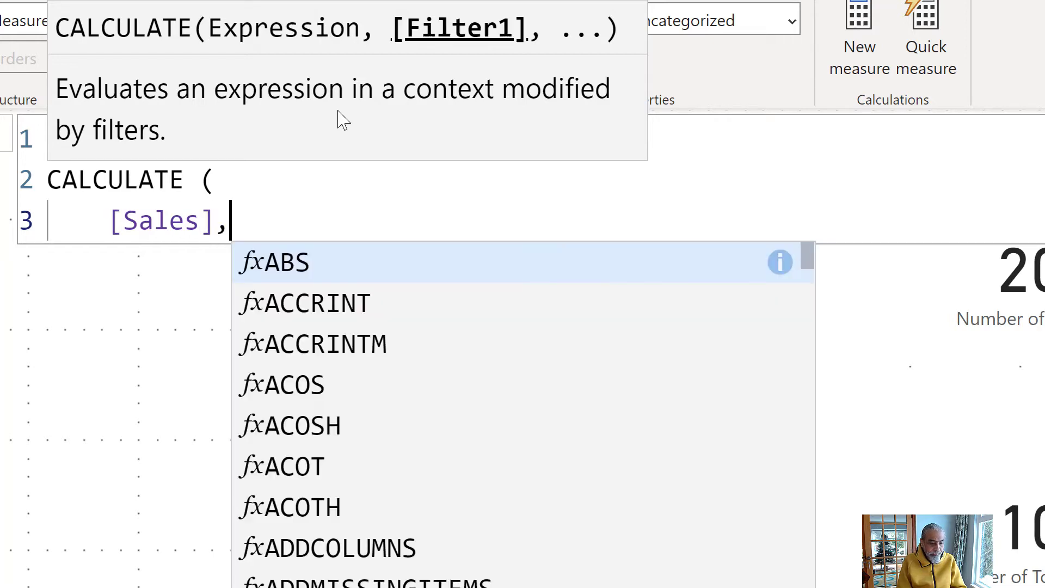
- Add TOPN on a new line as the CALCULATE filter, with [Number of Top Orders] as its N value
{"action": "key", "text": "shift+Return"}
{"action": "type", "text": "TOPN ("}
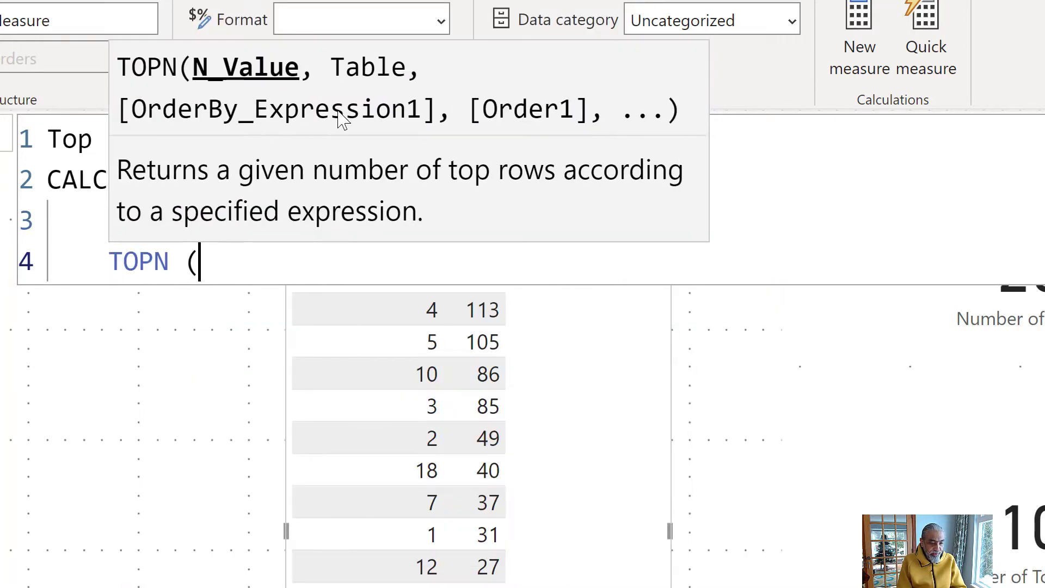
{"action": "key", "text": "shift+Return"}
{"action": "type", "text": "[Num"}
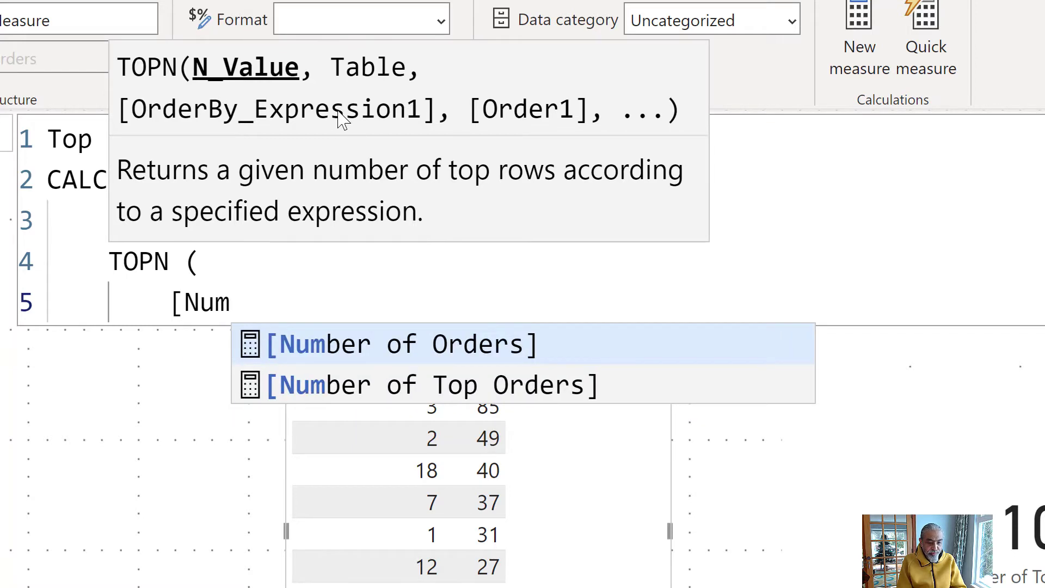
{"action": "key", "text": "Down"}
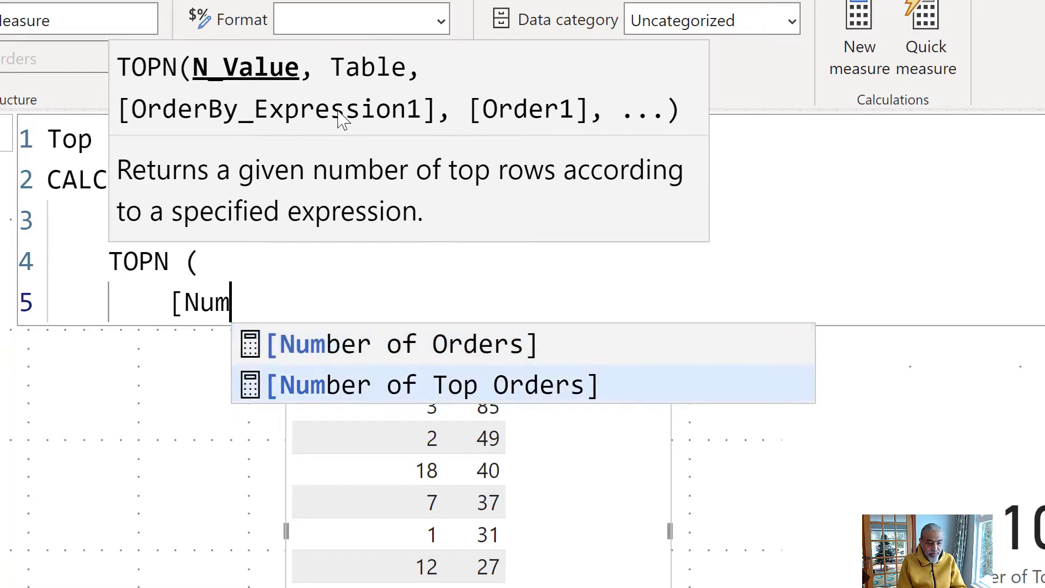
{"action": "key", "text": "Tab"}
{"action": "type", "text": ","}
{"action": "key", "text": "shift+Return"}
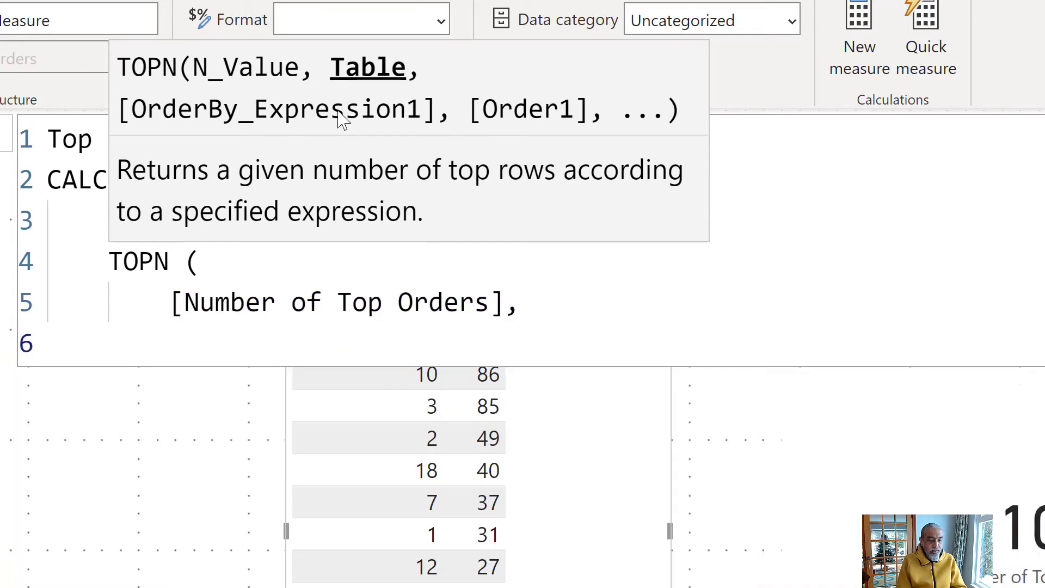
- Enter ALL ( Orders[Order Number] ) as TOPN's table argument, spaced inside the parentheses, and begin a new line
{"action": "type", "text": "ALL ("}
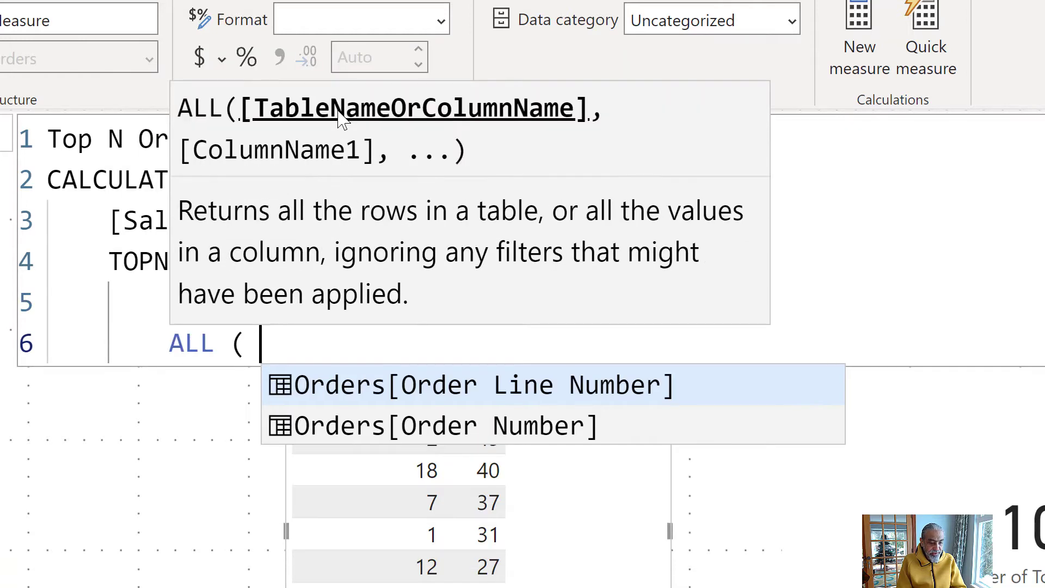
{"action": "key", "text": "Down"}
{"action": "type", "text": ")"}
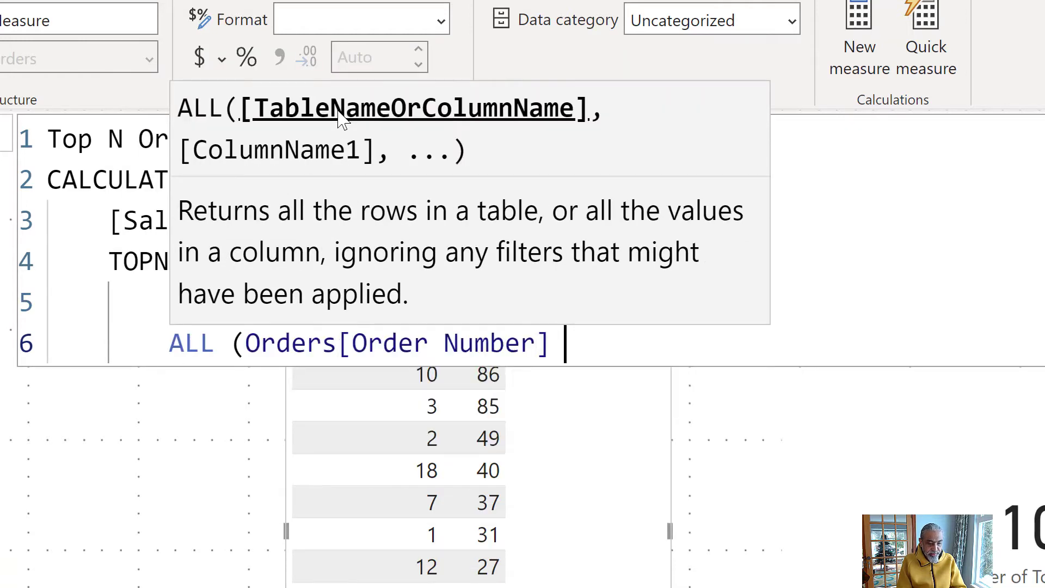
{"action": "key", "text": "Left"}
{"action": "key", "text": "Left"}
{"action": "key", "text": "Left"}
{"action": "key", "text": "Left"}
{"action": "key", "text": "Left"}
{"action": "key", "text": "Left"}
{"action": "key", "text": "Left"}
{"action": "key", "text": "Left"}
{"action": "key", "text": "Left"}
{"action": "key", "text": "Left"}
{"action": "key", "text": "Left"}
{"action": "key", "text": "Left"}
{"action": "key", "text": "Left"}
{"action": "key", "text": "Left"}
{"action": "key", "text": "Left"}
{"action": "key", "text": "Left"}
{"action": "key", "text": "Left"}
{"action": "key", "text": "Left"}
{"action": "key", "text": "Left"}
{"action": "key", "text": "Left"}
{"action": "key", "text": "Left"}
{"action": "key", "text": "Left"}
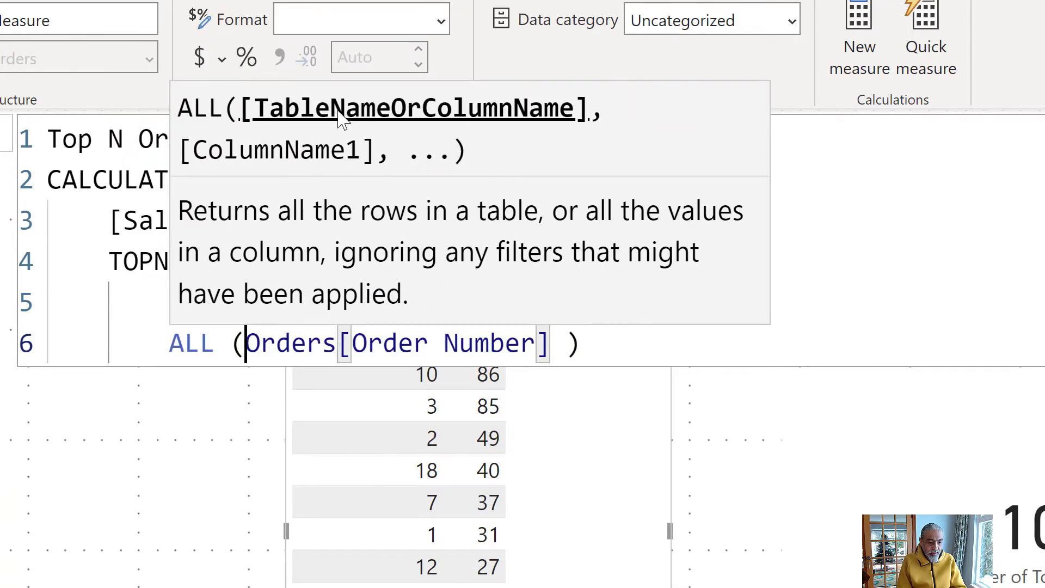
{"action": "key", "text": "Right"}
{"action": "key", "text": "Right"}
{"action": "key", "text": "Right"}
{"action": "key", "text": "Right"}
{"action": "key", "text": "Right"}
{"action": "key", "text": "Right"}
{"action": "key", "text": "Right"}
{"action": "key", "text": "Right"}
{"action": "key", "text": "Right"}
{"action": "key", "text": "Right"}
{"action": "key", "text": "Right"}
{"action": "key", "text": "Right"}
{"action": "key", "text": "Right"}
{"action": "key", "text": "Right"}
{"action": "key", "text": "Right"}
{"action": "key", "text": "Right"}
{"action": "key", "text": "Right"}
{"action": "key", "text": "Right"}
{"action": "key", "text": "Right"}
{"action": "key", "text": "Right"}
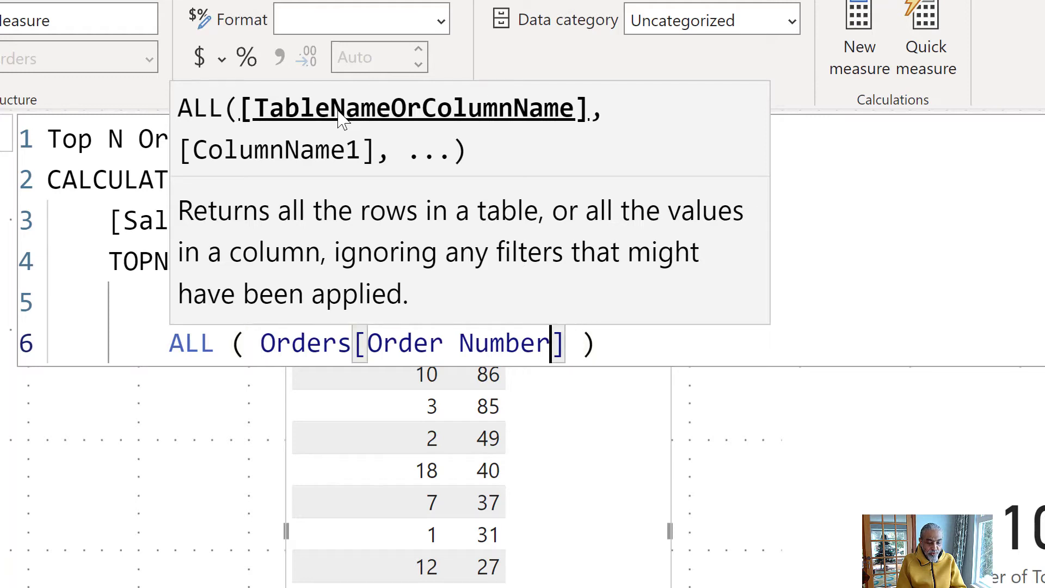
{"action": "key", "text": "Right"}
{"action": "key", "text": "Right"}
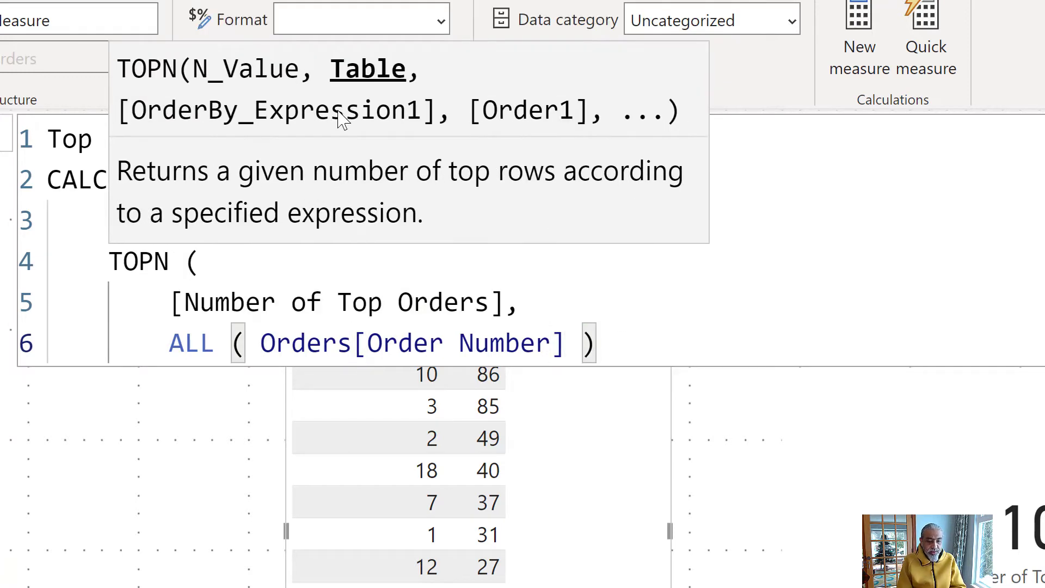
{"action": "type", "text": ","}
{"action": "key", "text": "Return"}
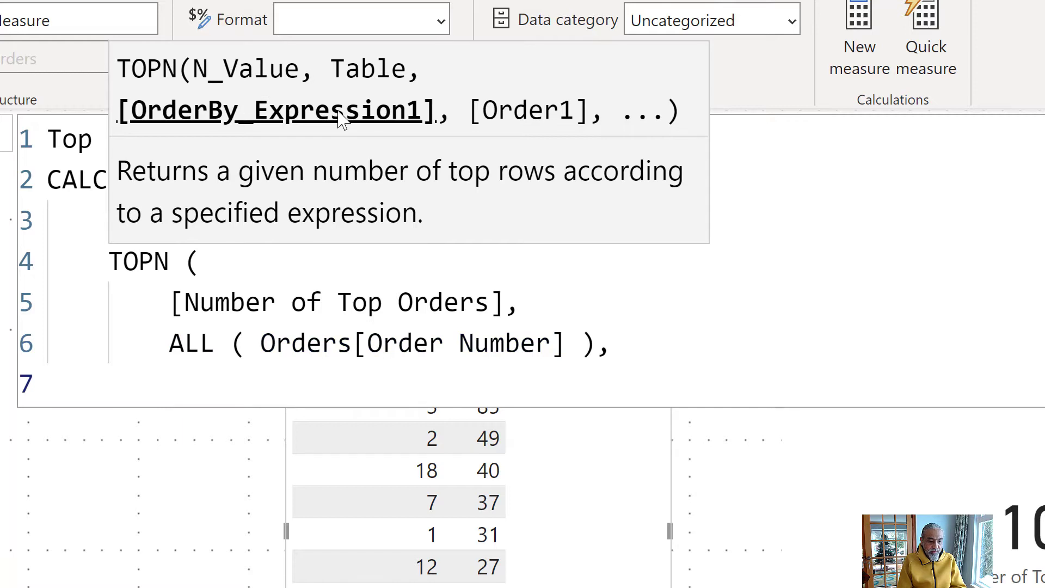
- Order the TOPN by [Sales], DESC, and close both the TOPN and CALCULATE parentheses on separate lines
{"action": "type", "text": "[Sales],"}
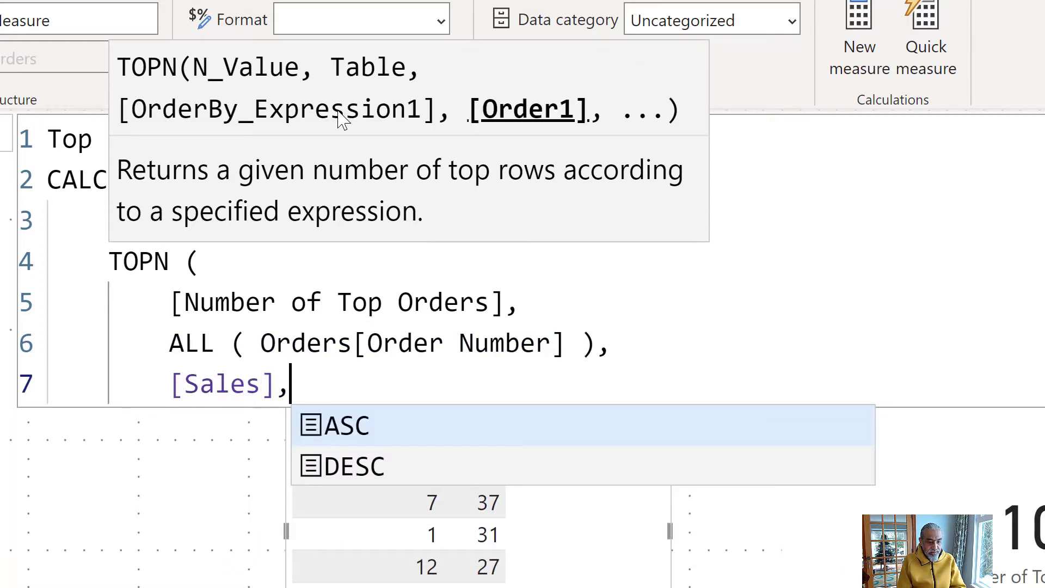
{"action": "key", "text": "Return"}
{"action": "type", "text": "DESC"}
{"action": "key", "text": "Return"}
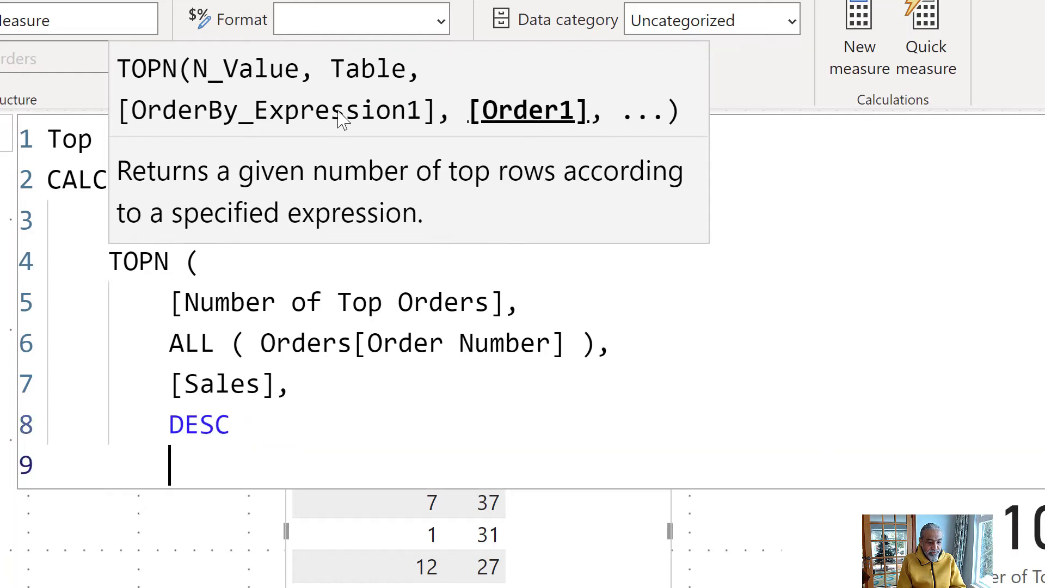
{"action": "key", "text": "Escape"}
{"action": "type", "text": ")"}
{"action": "key", "text": "Return"}
{"action": "type", "text": ")"}
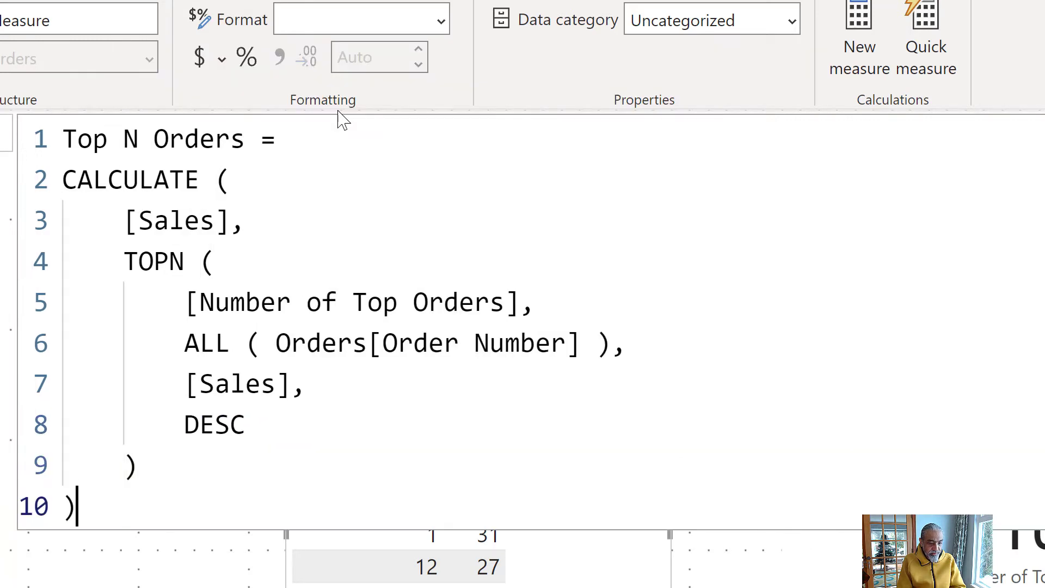
- Commit the Top N Orders measure and add it as a column to the order sales table
{"action": "key", "text": "Return"}
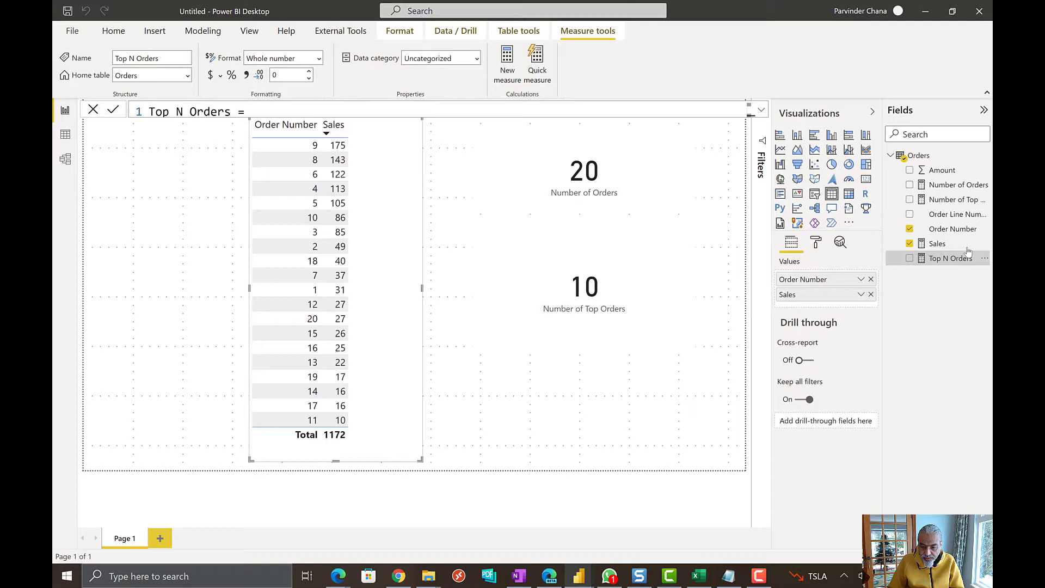
{"action": "left_click_drag", "start_coordinate": [963, 257], "coordinate": [388, 248]}
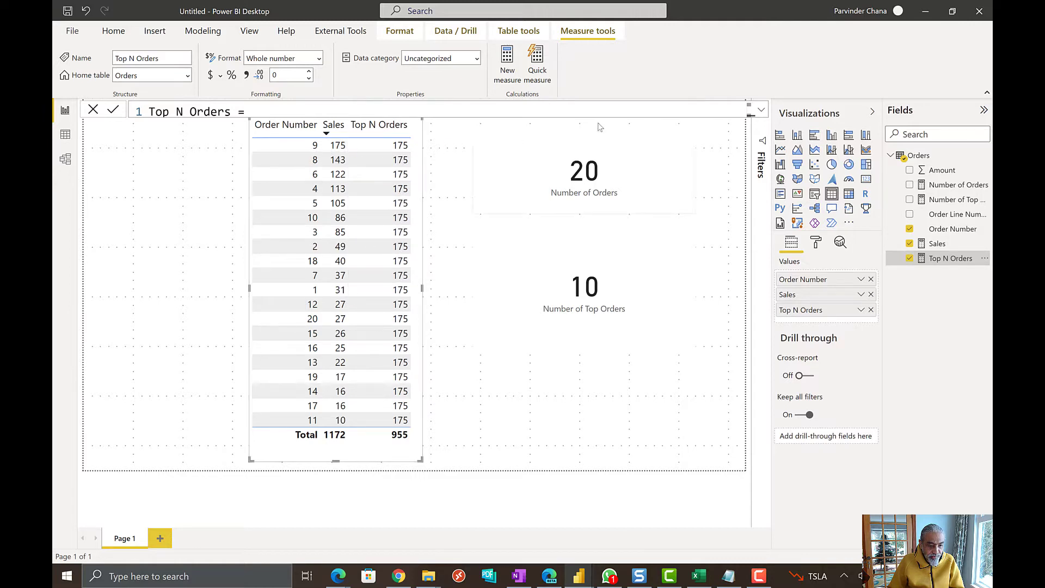
- In the Top N Orders formula, insert KEEPFILTERS ( on its own line between [Sales] and TOPN
{"action": "left_click", "coordinate": [762, 110]}
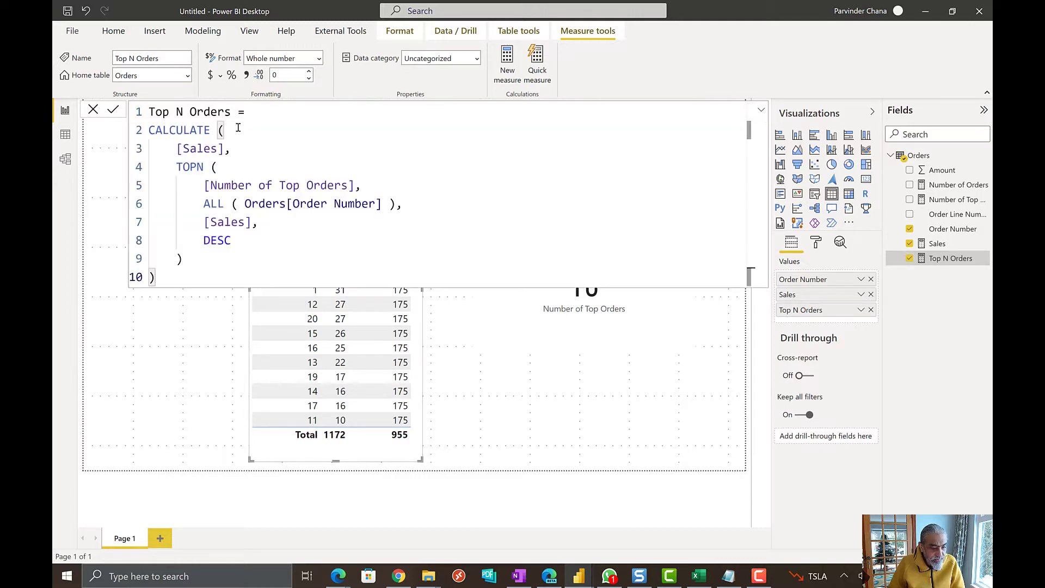
{"action": "left_click", "coordinate": [252, 153]}
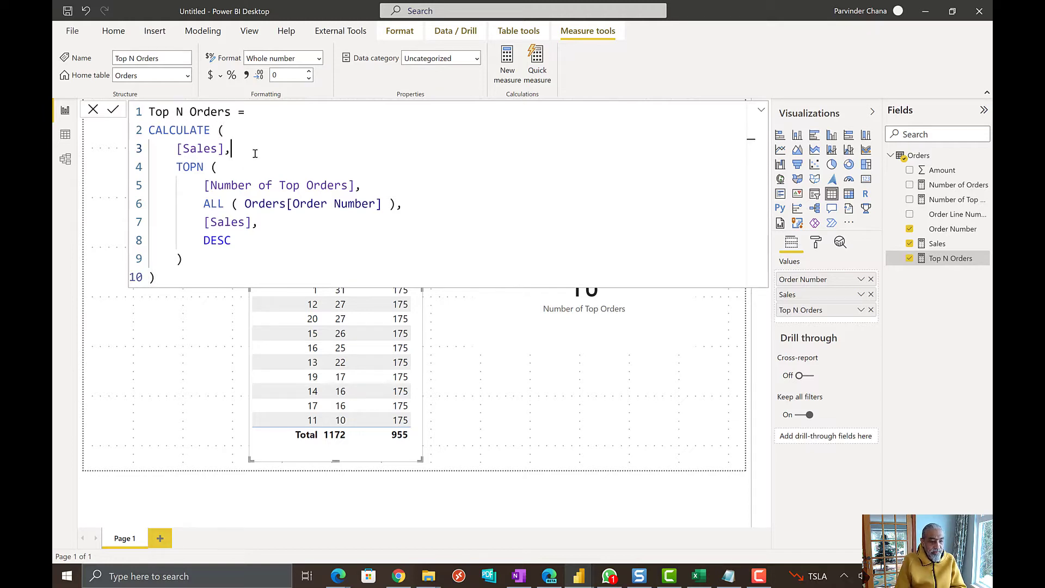
{"action": "key", "text": "Return"}
{"action": "type", "text": "KEE"}
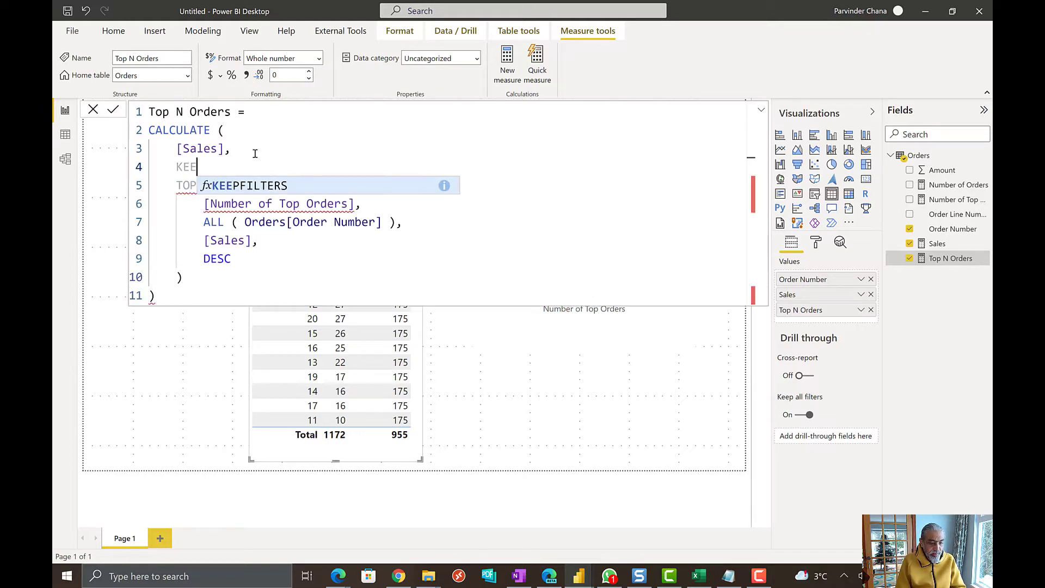
{"action": "key", "text": "Tab"}
{"action": "type", "text": "("}
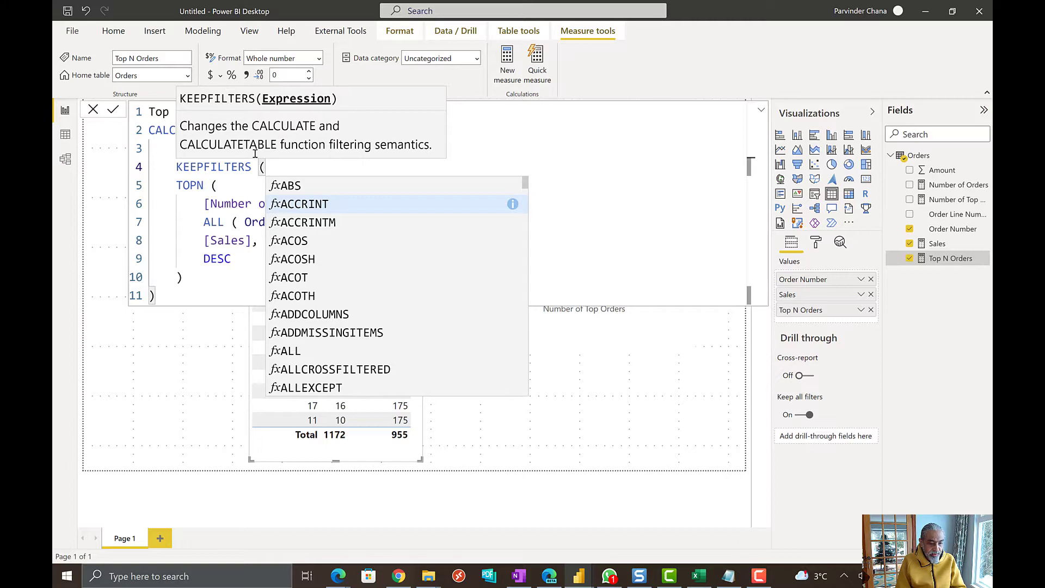
{"action": "key", "text": "Escape"}
- Indent the TOPN block inside KEEPFILTERS, close KEEPFILTERS on its own line, and commit the formula
{"action": "key", "text": "Down"}
{"action": "key", "text": "Home"}
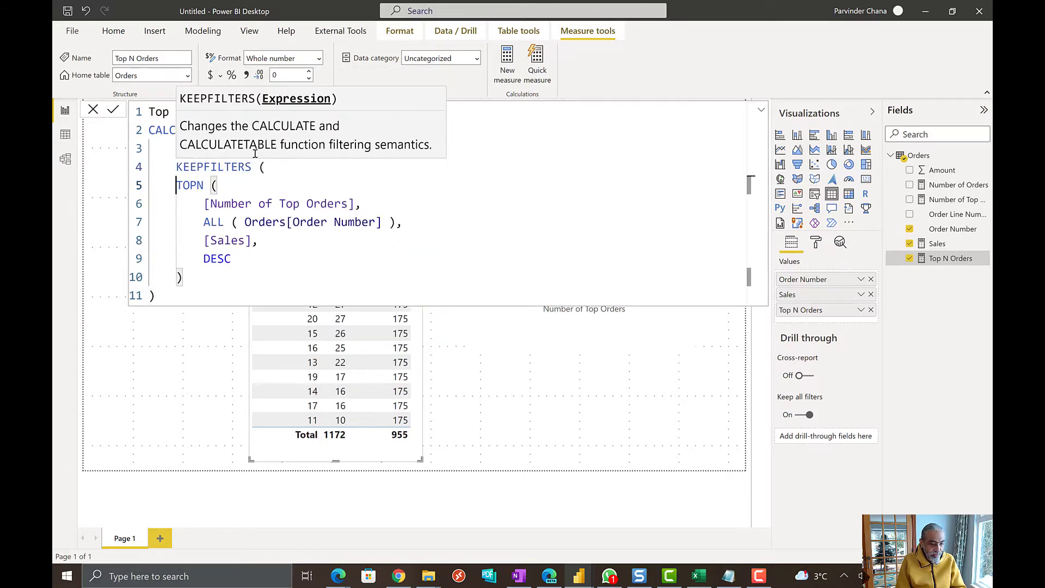
{"action": "key", "text": "ctrl+Left"}
{"action": "key", "text": "ctrl+Right"}
{"action": "key", "text": "ctrl+Right"}
{"action": "key", "text": "shift+Down"}
{"action": "key", "text": "shift+Down"}
{"action": "key", "text": "shift+Down"}
{"action": "key", "text": "shift+Down"}
{"action": "key", "text": "shift+Down"}
{"action": "key", "text": "shift+Down"}
{"action": "key", "text": "Tab"}
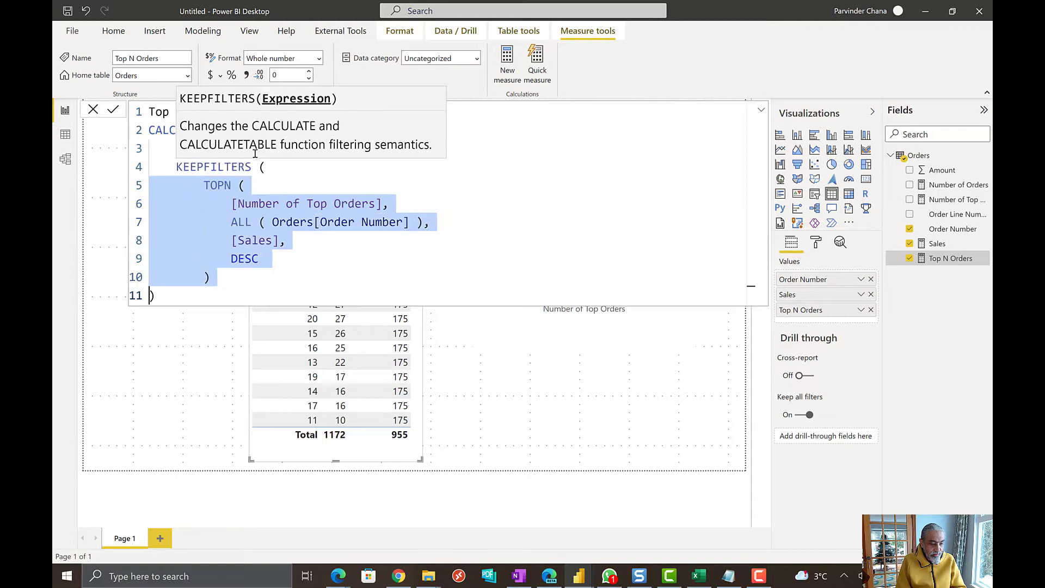
{"action": "key", "text": "End"}
{"action": "key", "text": "Up"}
{"action": "key", "text": "End"}
{"action": "key", "text": "shift+Return"}
{"action": "type", "text": ")"}
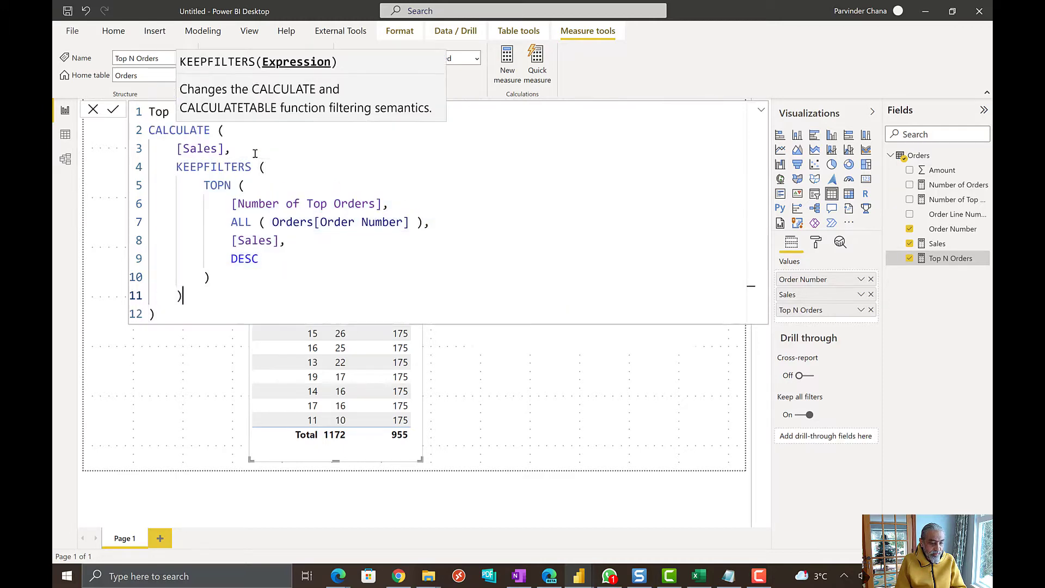
{"action": "left_click", "coordinate": [478, 452]}
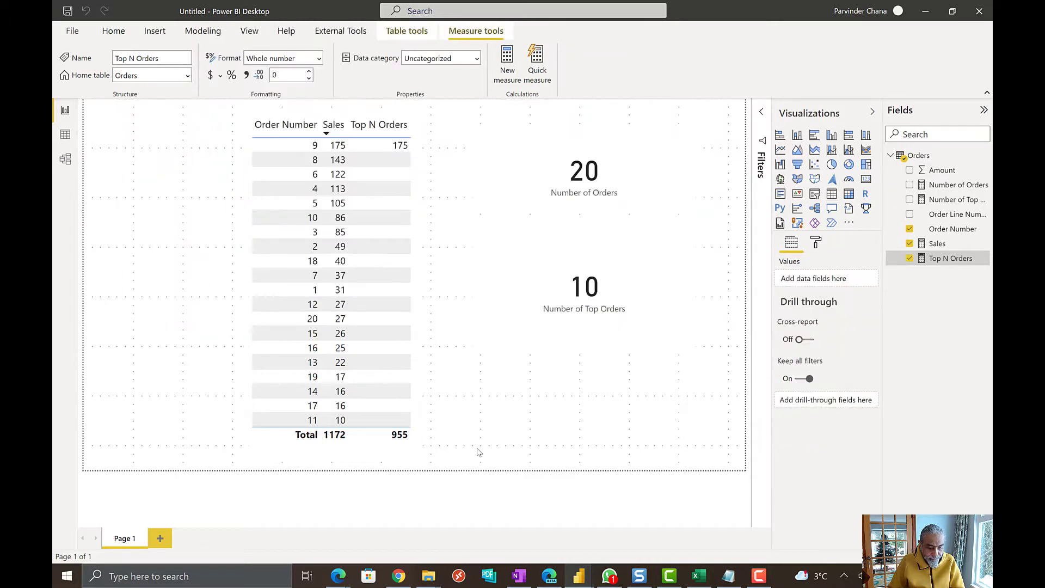
- Set __topPercent in the Number of Top Orders measure to 20/100 and collapse its formula
{"action": "left_click", "coordinate": [577, 307]}
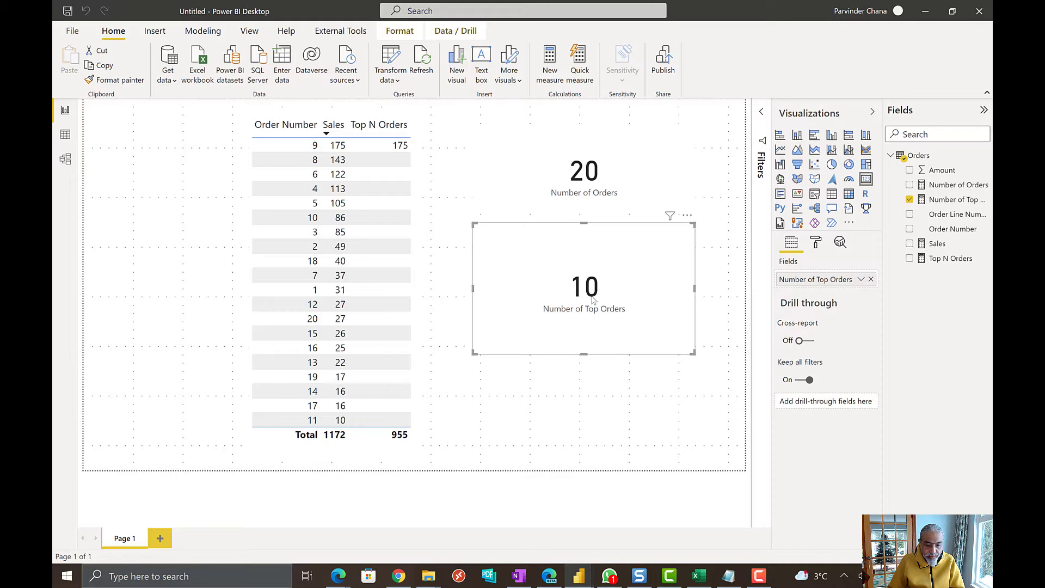
{"action": "left_click_drag", "start_coordinate": [593, 300], "coordinate": [593, 308]}
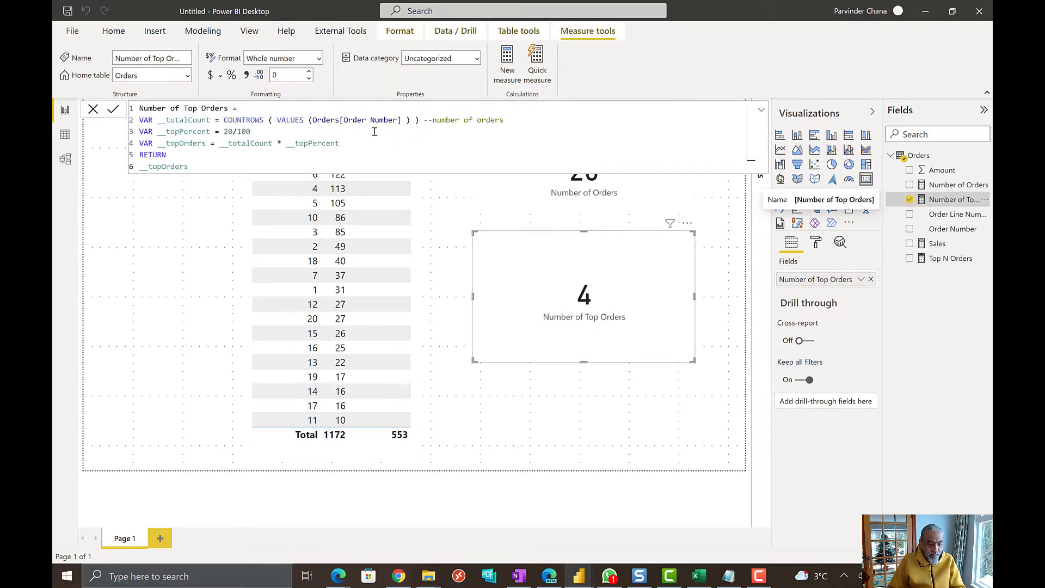
{"action": "scroll", "coordinate": [375, 133], "scroll_direction": "up", "scroll_amount": 5}
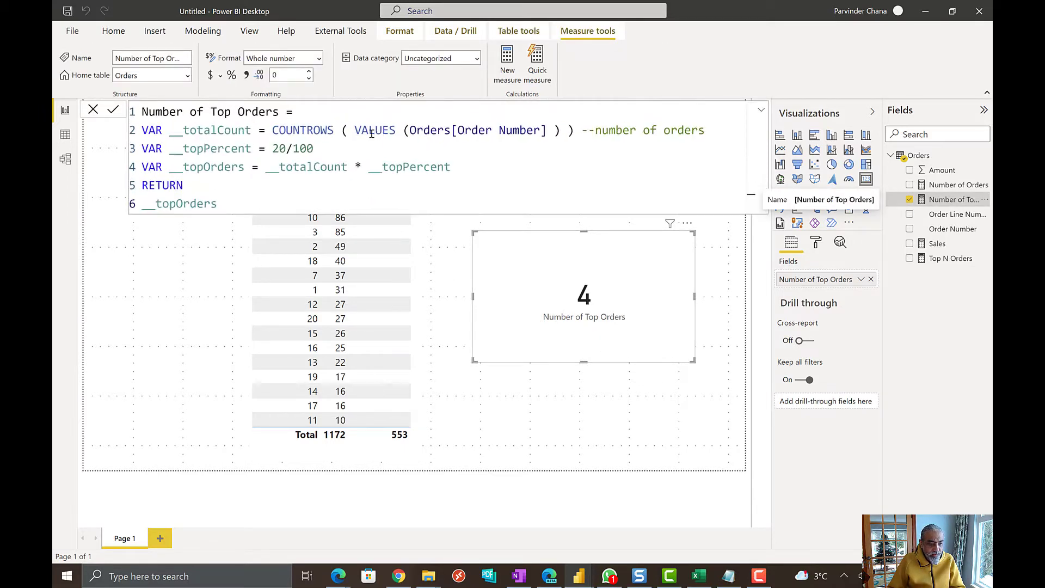
{"action": "left_click", "coordinate": [357, 112], "text": "shift"}
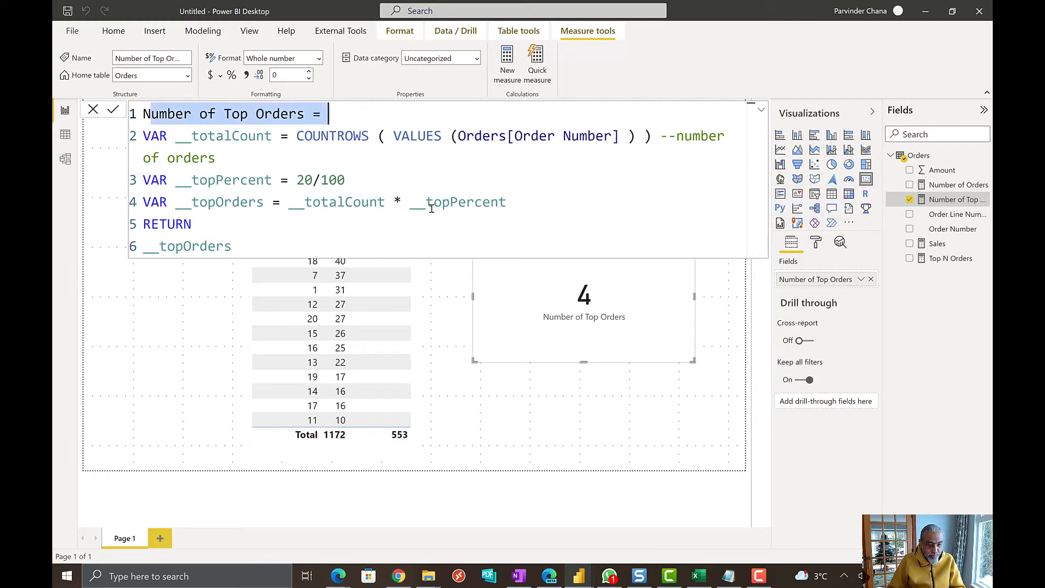
{"action": "left_click", "coordinate": [425, 336]}
{"action": "left_click", "coordinate": [762, 107]}
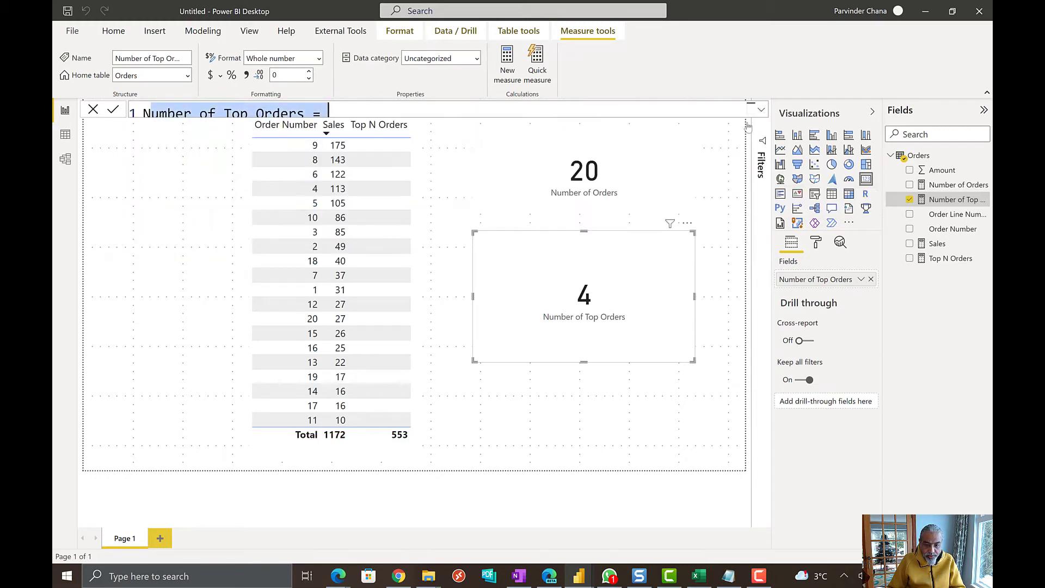
- Add the Number of Top Orders measure to the order sales table and widen the table to fit the column
{"action": "left_click", "coordinate": [416, 215]}
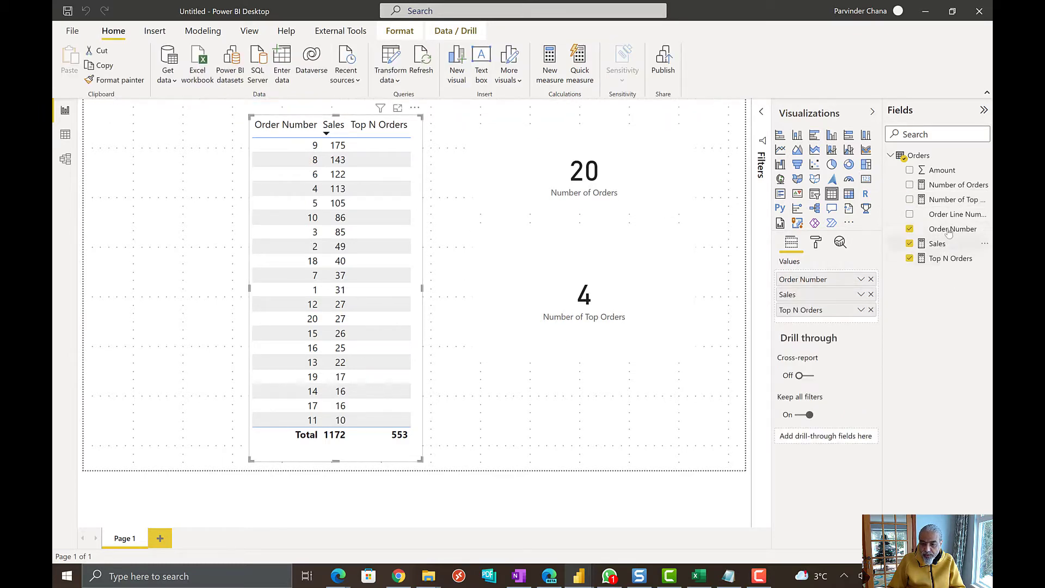
{"action": "left_click_drag", "start_coordinate": [953, 199], "coordinate": [414, 203]}
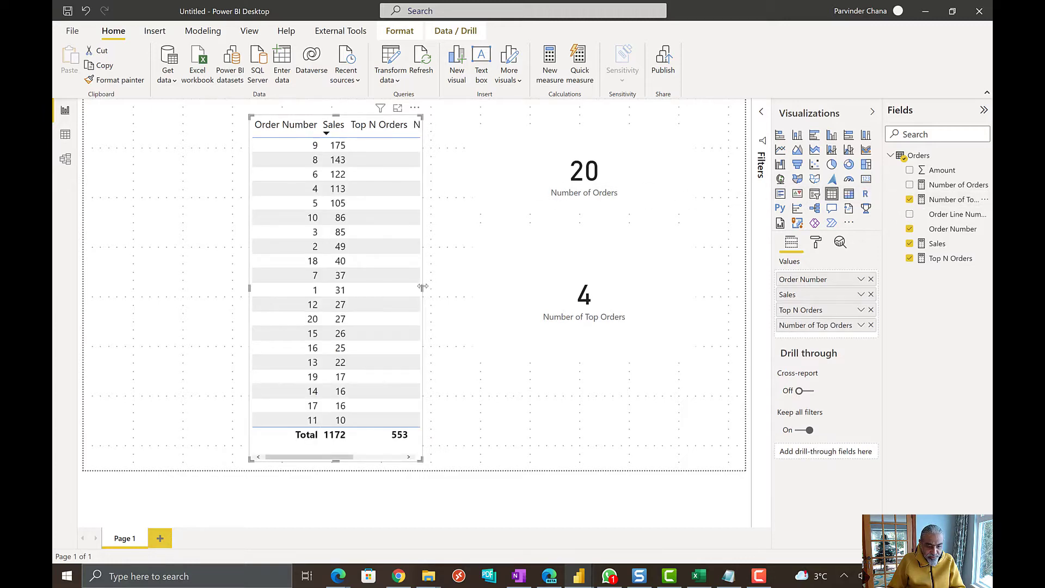
{"action": "left_click_drag", "start_coordinate": [423, 287], "coordinate": [526, 289]}
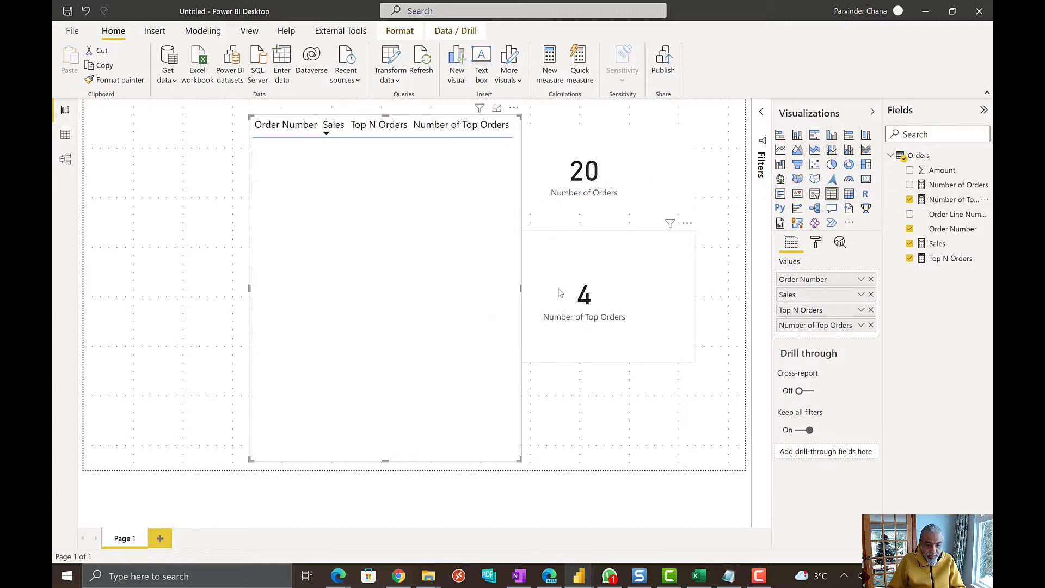
- Narrow the Number of Top Orders and Number of Orders cards so neither overlaps the widened table
{"action": "left_click", "coordinate": [558, 292]}
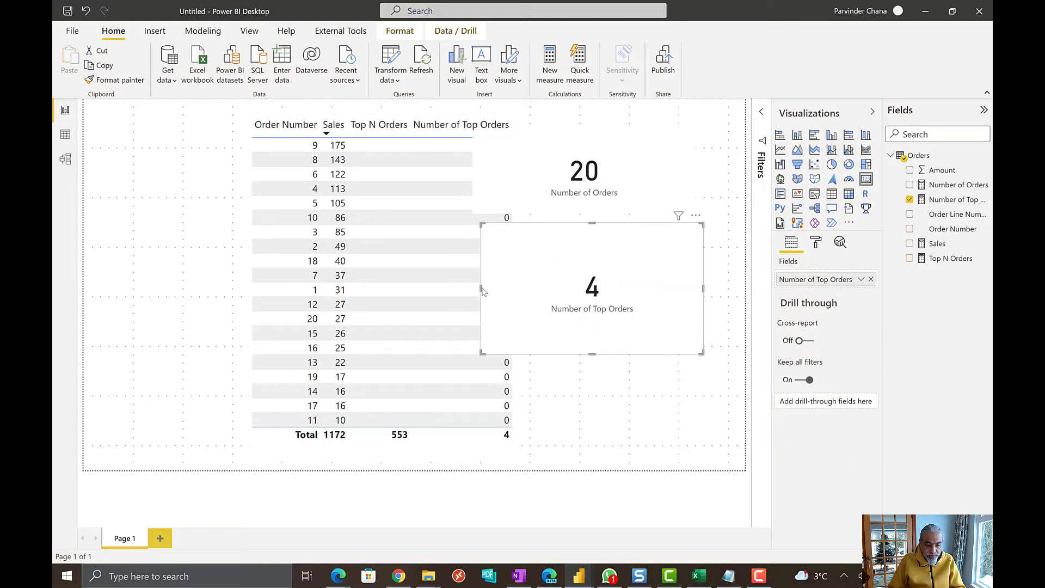
{"action": "left_click_drag", "start_coordinate": [479, 288], "coordinate": [588, 290]}
{"action": "left_click", "coordinate": [506, 190]}
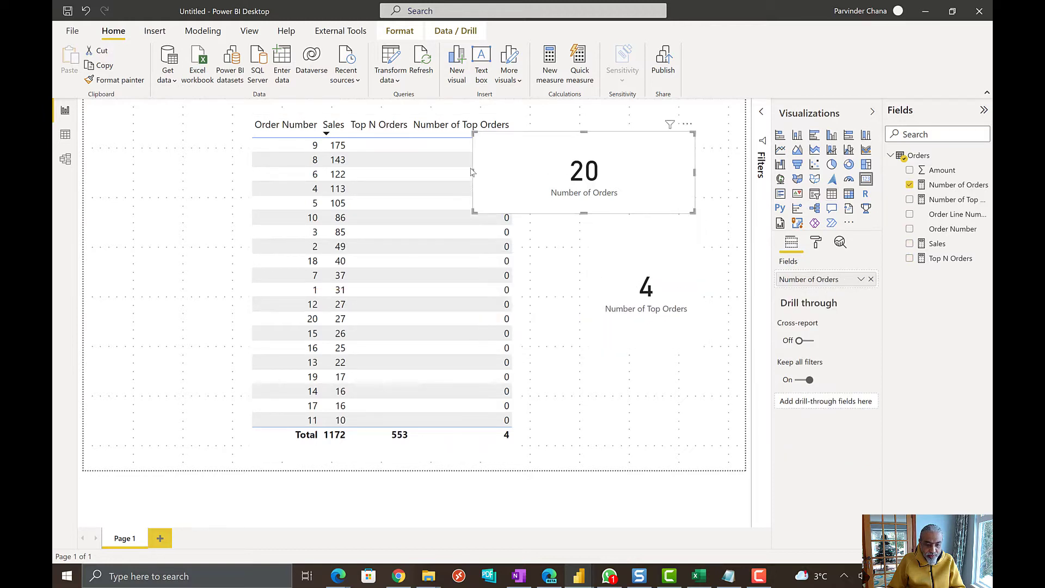
{"action": "left_click_drag", "start_coordinate": [472, 171], "coordinate": [597, 173]}
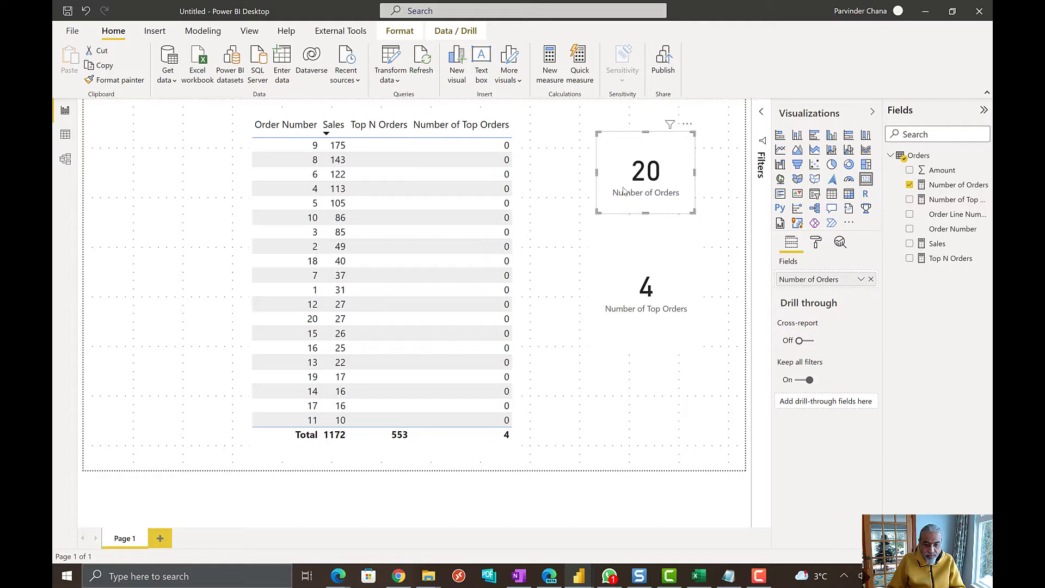
- In the Number of Top Orders measure, wrap the __totalCount COUNTROWS expression in CALCULATE, placing each on its own line
{"action": "left_click", "coordinate": [626, 279]}
{"action": "left_click", "coordinate": [951, 200]}
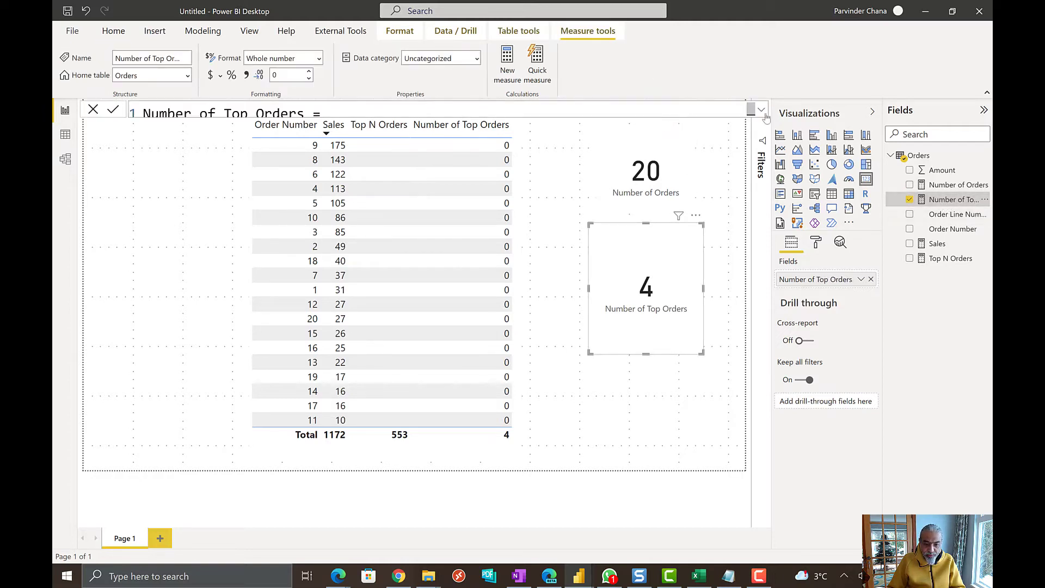
{"action": "left_click", "coordinate": [761, 112]}
{"action": "left_click", "coordinate": [291, 136]}
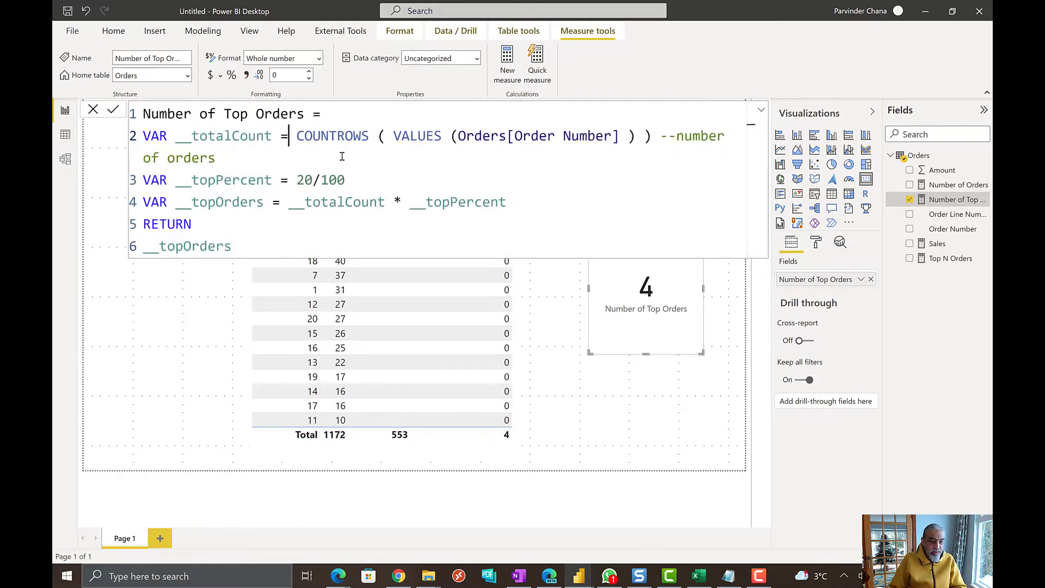
{"action": "key", "text": "Return"}
{"action": "type", "text": "CALCULATE ("}
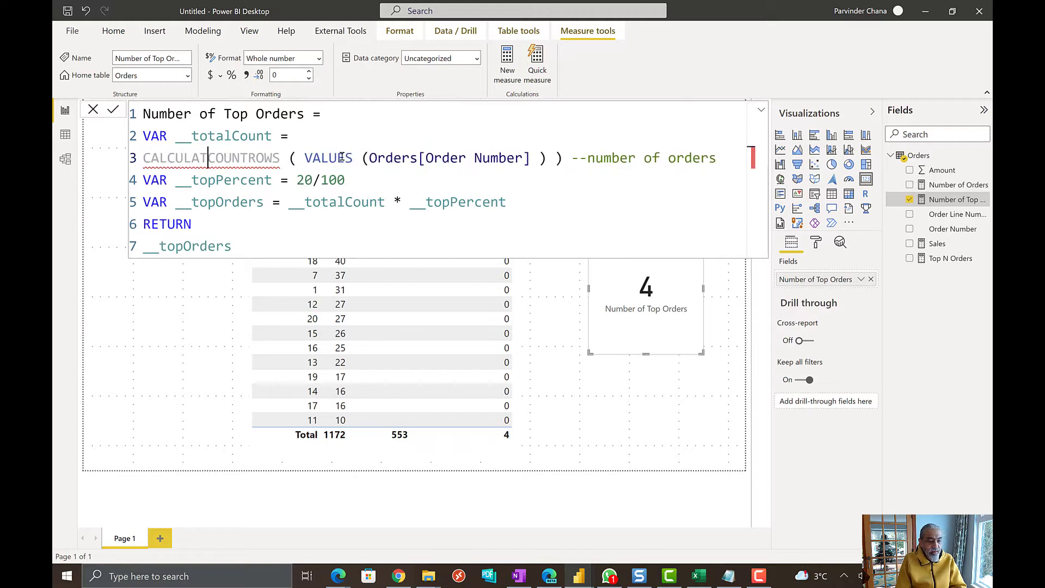
{"action": "key", "text": "shift+Return"}
{"action": "key", "text": "ctrl+Right"}
{"action": "key", "text": "ctrl+Right"}
{"action": "key", "text": "ctrl+Right"}
{"action": "key", "text": "ctrl+Right"}
{"action": "key", "text": "ctrl+Right"}
{"action": "key", "text": "ctrl+Right"}
{"action": "key", "text": "ctrl+Right"}
{"action": "key", "text": "ctrl+Right"}
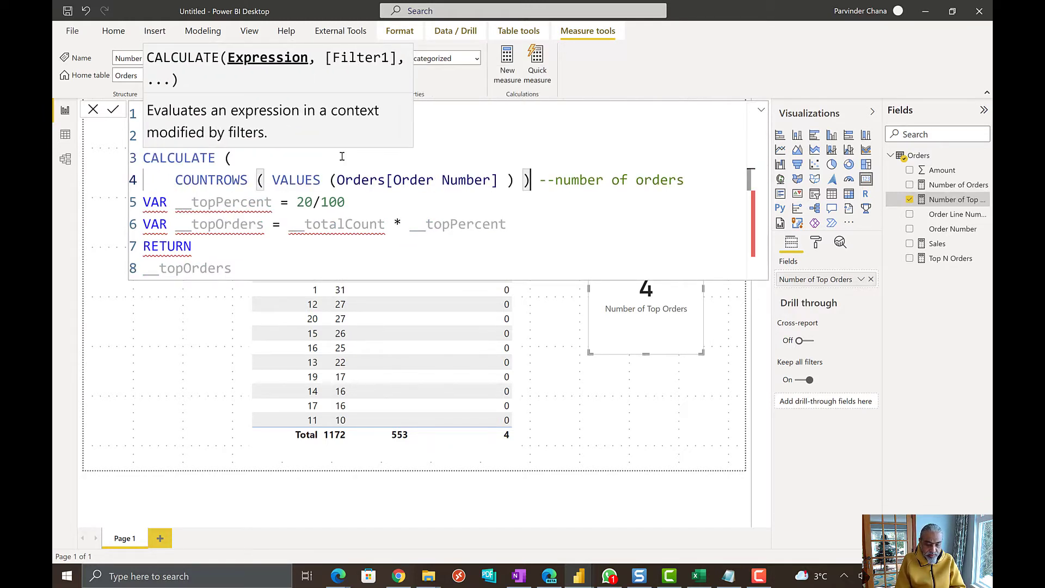
- Add ALL ( ) as the CALCULATE filter, close CALCULATE on its own line, commit the formula and collapse it
{"action": "type", "text": ","}
{"action": "key", "text": "shift+Return"}
{"action": "type", "text": "ALL ("}
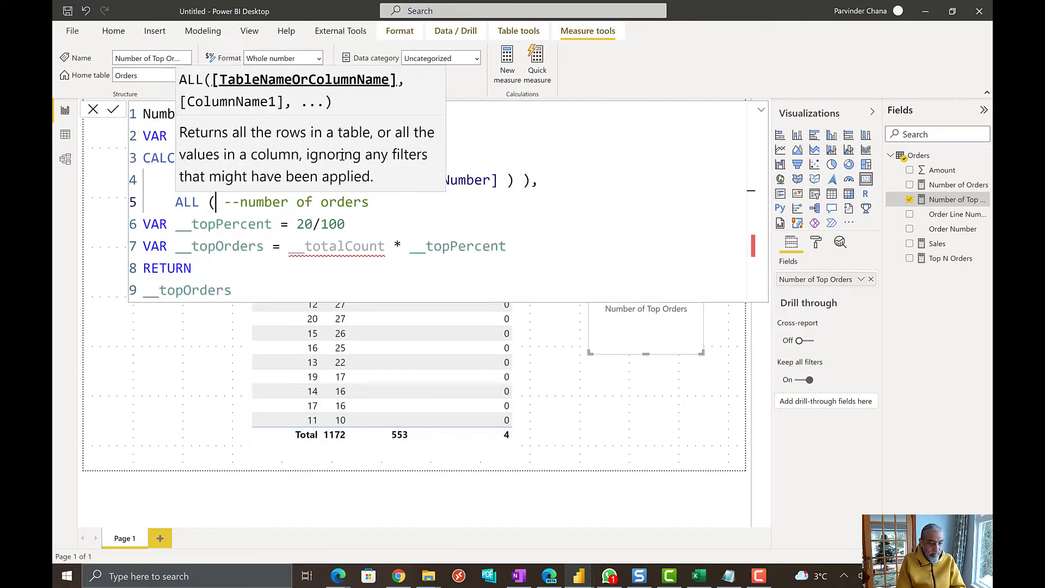
{"action": "type", "text": " )"}
{"action": "key", "text": "shift+Return"}
{"action": "type", "text": ")"}
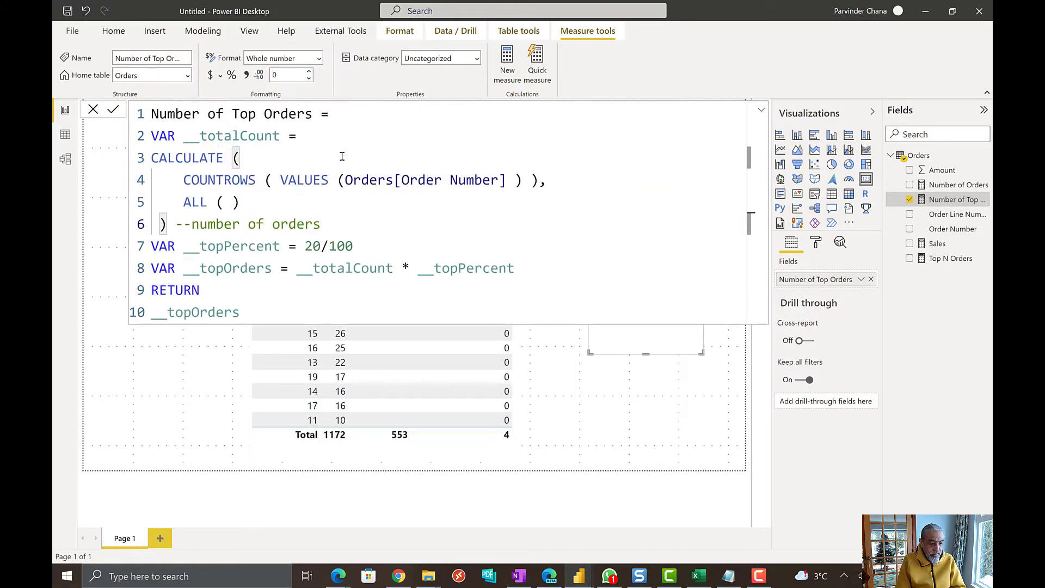
{"action": "key", "text": "Return"}
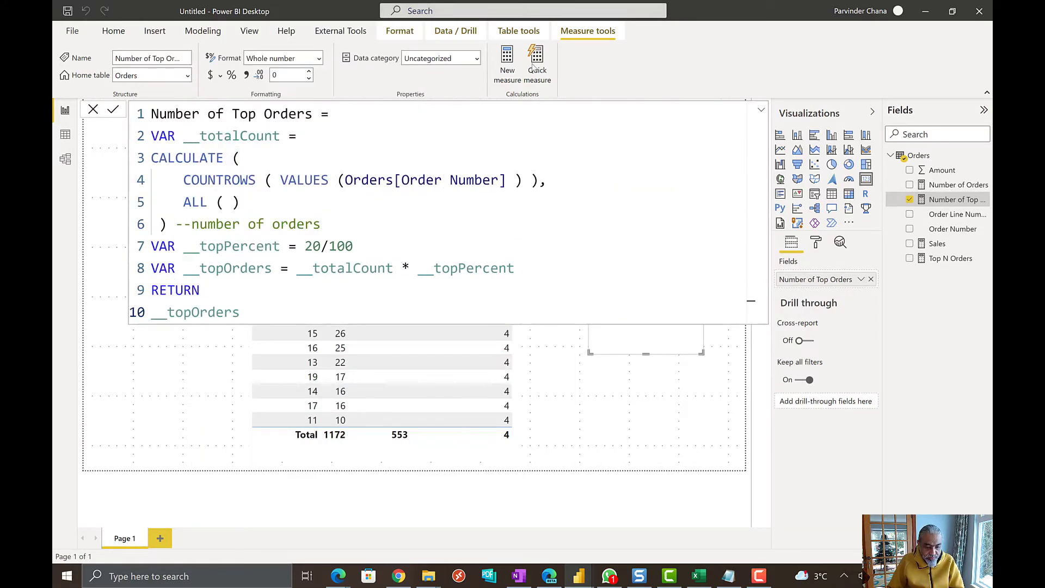
{"action": "left_click", "coordinate": [761, 113]}
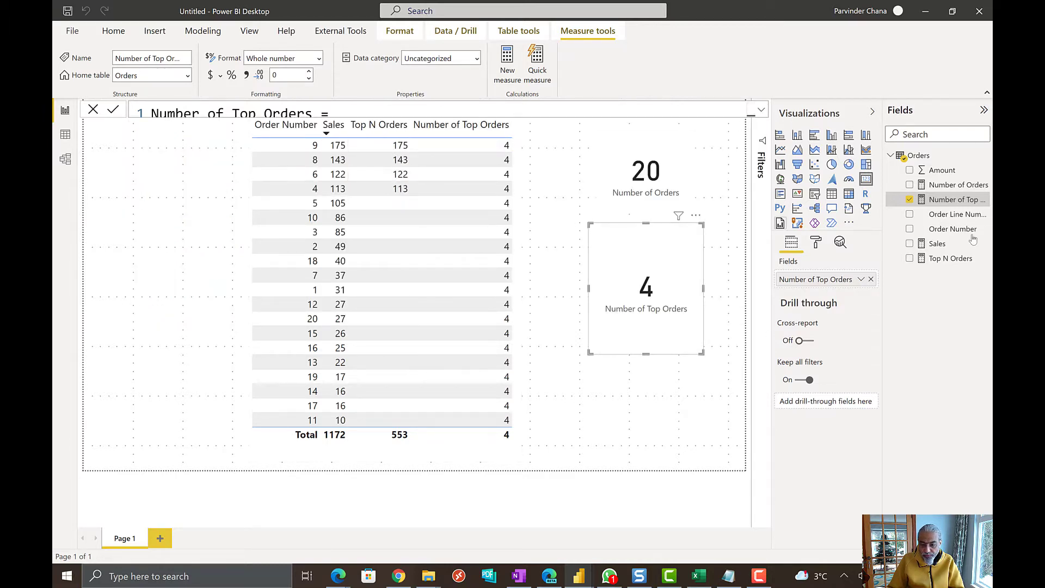
- Remove the Number of Top Orders column from the order table and set __topPercent in that measure to 50/100
{"action": "left_click", "coordinate": [462, 177]}
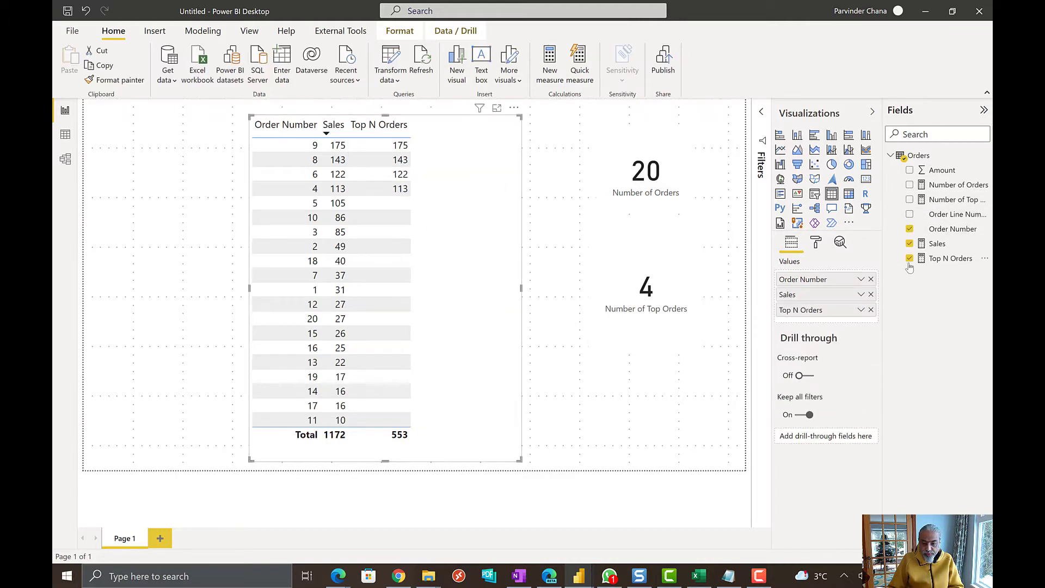
{"action": "left_click", "coordinate": [950, 200]}
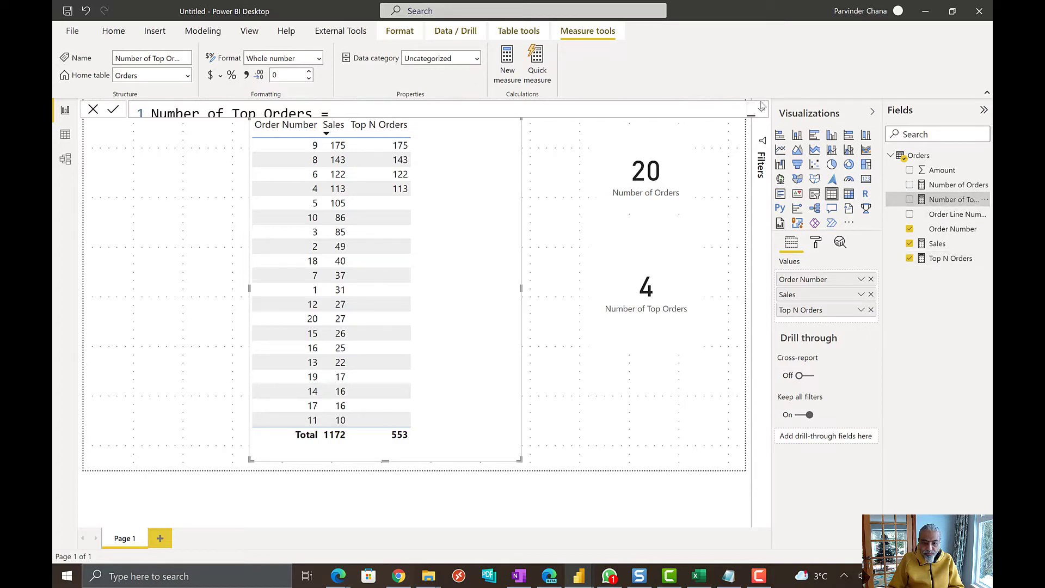
{"action": "left_click", "coordinate": [710, 117]}
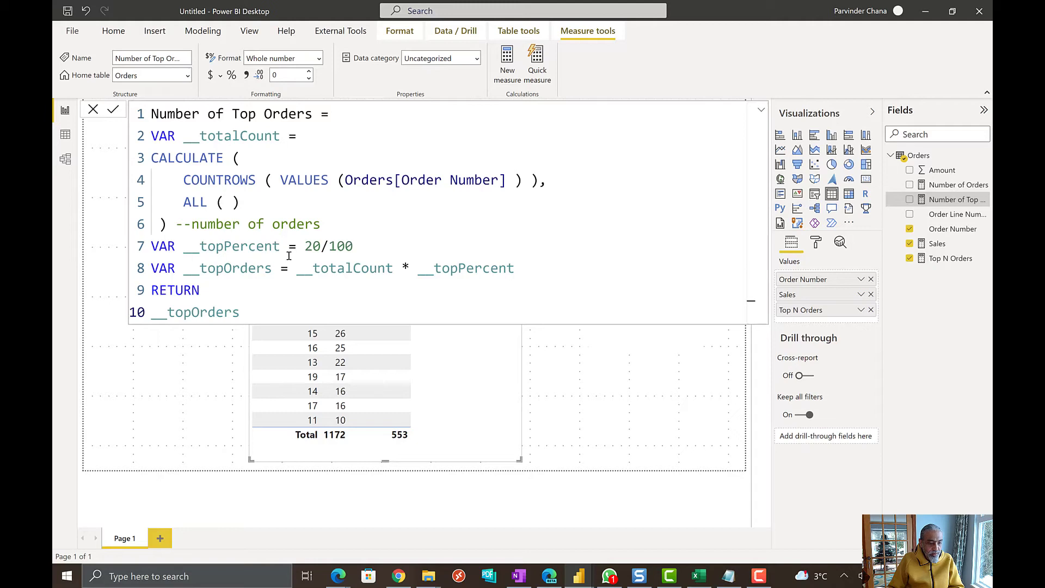
{"action": "left_click_drag", "start_coordinate": [312, 246], "coordinate": [305, 246]}
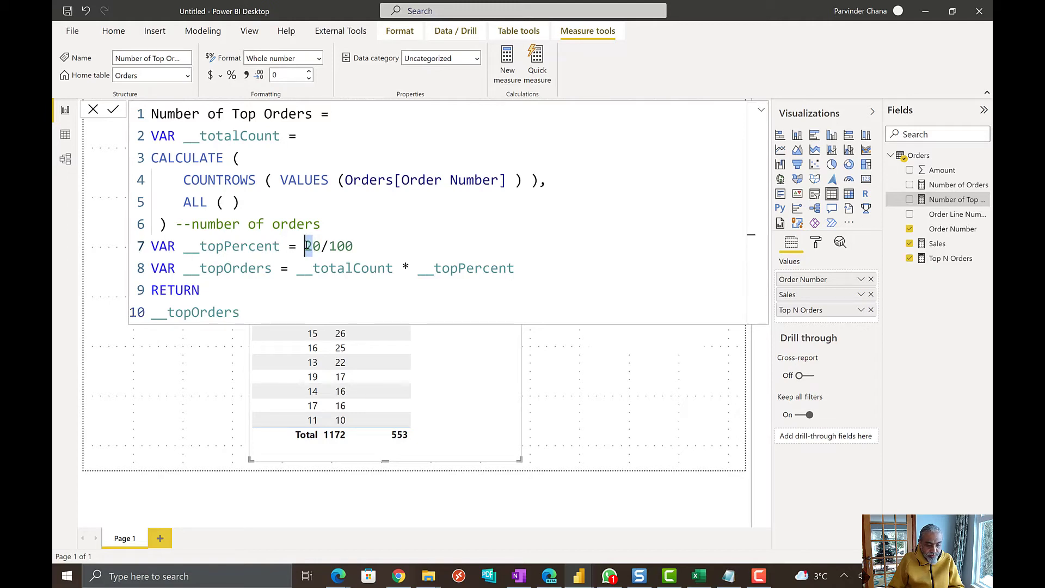
{"action": "type", "text": "5"}
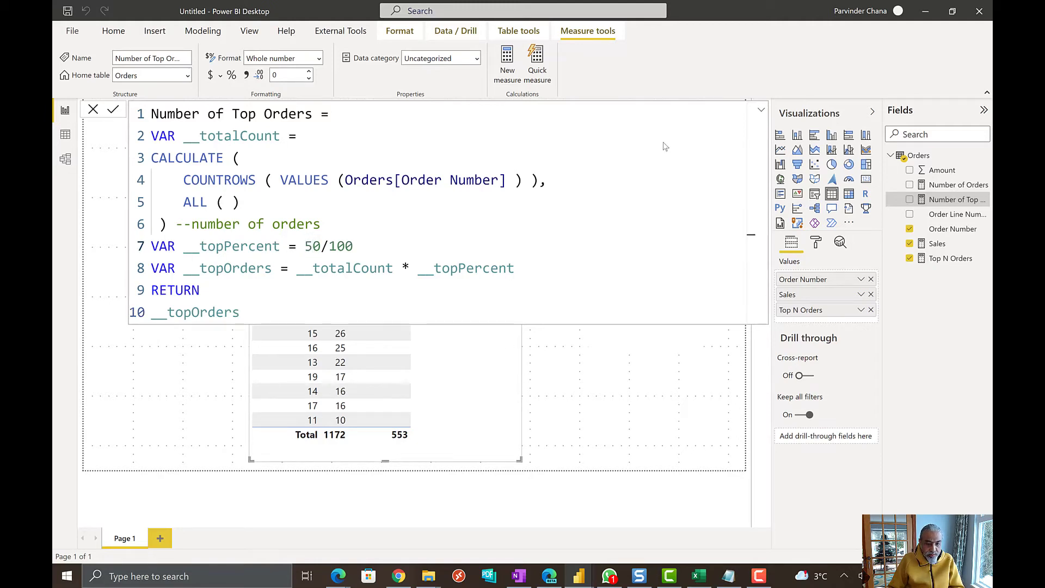
{"action": "left_click", "coordinate": [763, 111]}
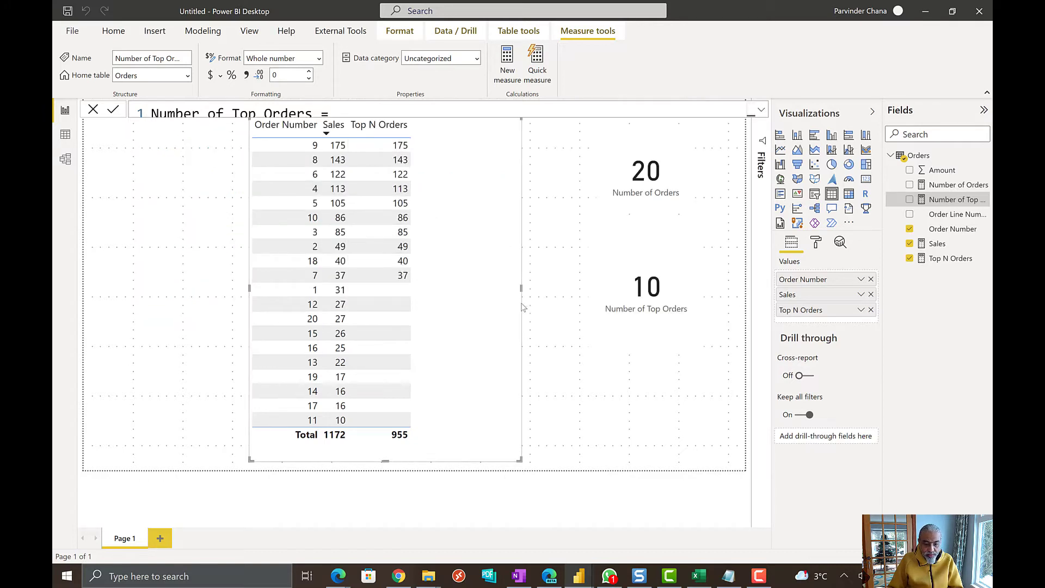
- Remove the Sales column from the order table, shorten the table to fit its rows and place it lower on the page
{"action": "left_click_drag", "start_coordinate": [523, 307], "coordinate": [532, 308]}
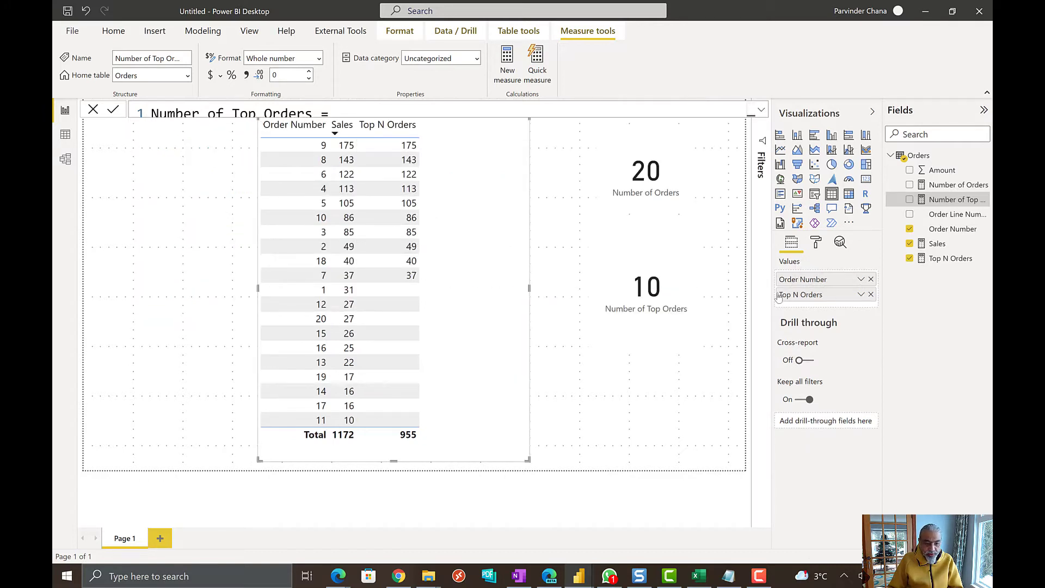
{"action": "left_click", "coordinate": [871, 294]}
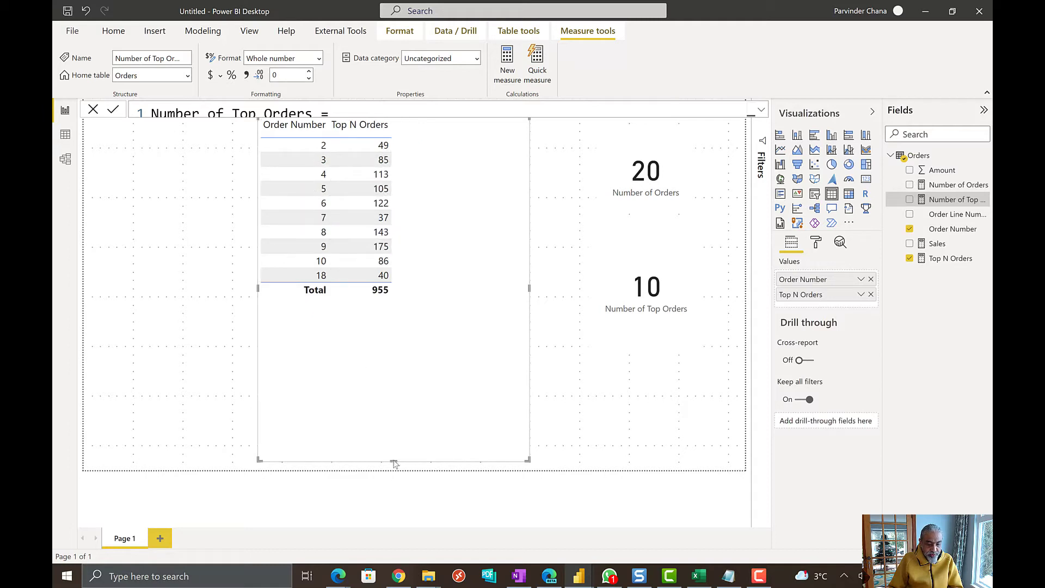
{"action": "left_click_drag", "start_coordinate": [393, 461], "coordinate": [398, 354]}
{"action": "left_click_drag", "start_coordinate": [427, 323], "coordinate": [432, 361]}
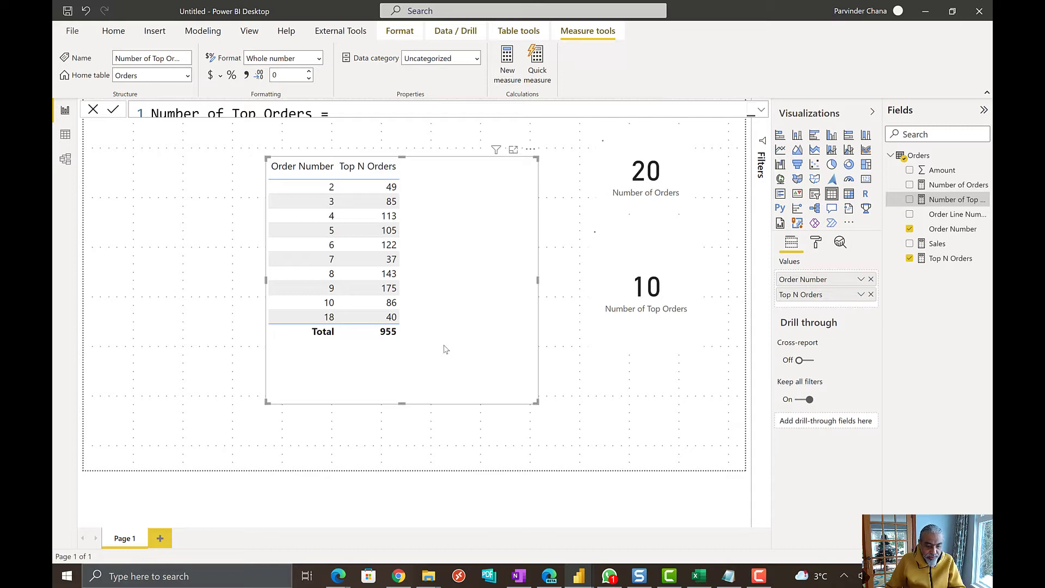
{"action": "left_click_drag", "start_coordinate": [401, 403], "coordinate": [451, 410]}
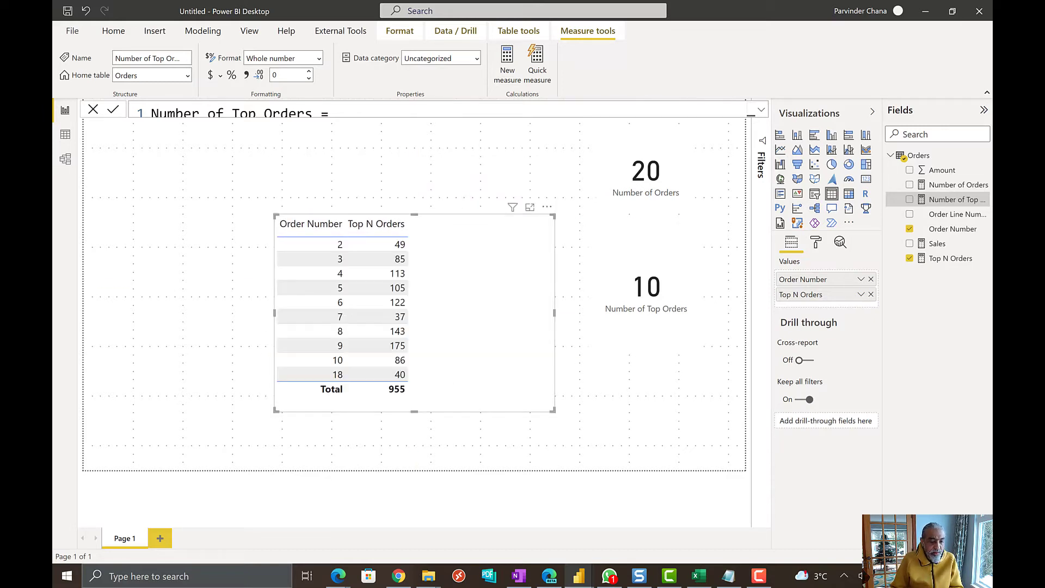
- Start a new what-if parameter named Top % Orders with the Decimal number data type
{"action": "left_click", "coordinate": [117, 32]}
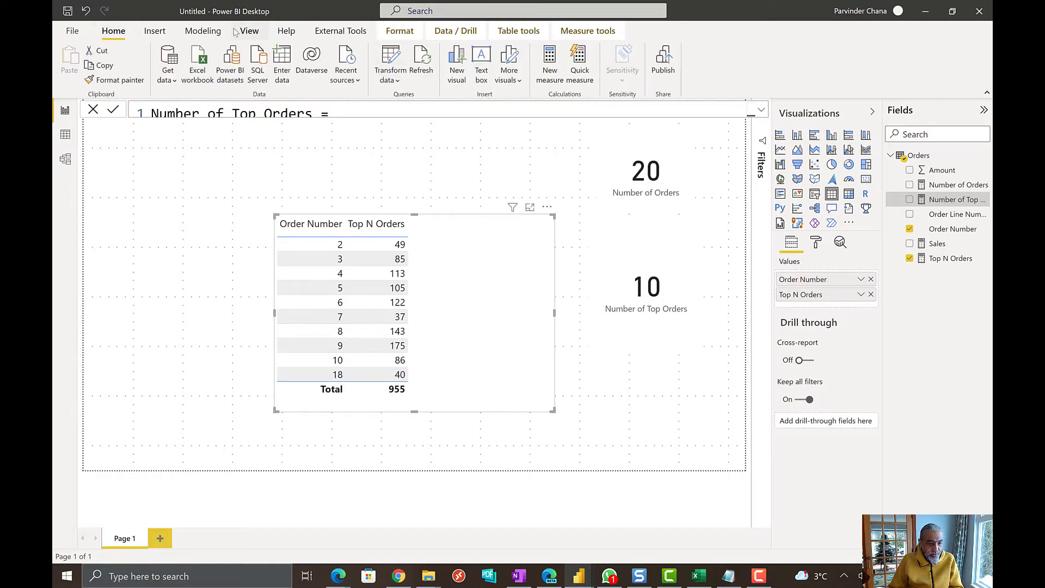
{"action": "left_click", "coordinate": [202, 32]}
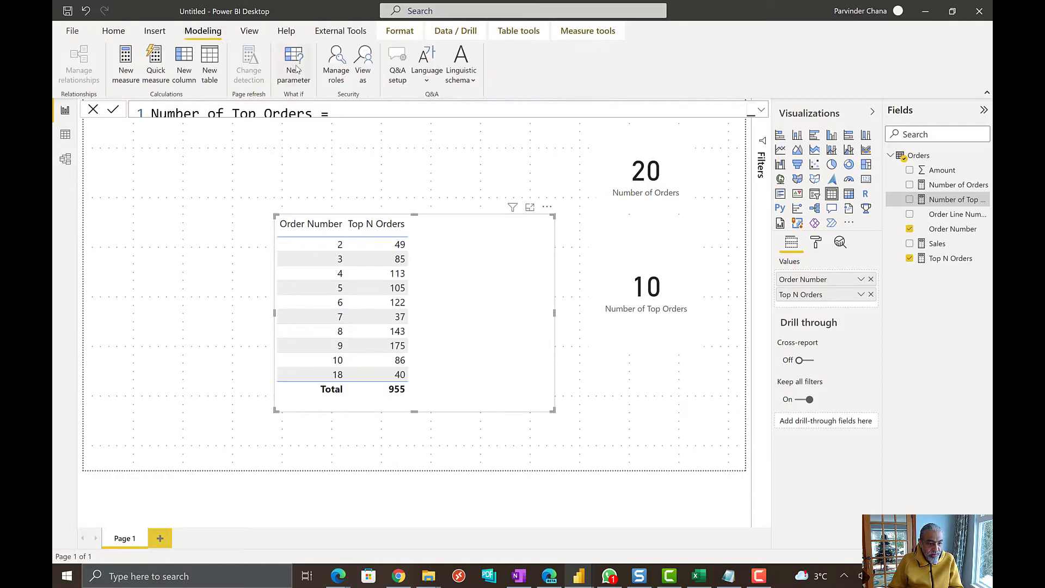
{"action": "left_click", "coordinate": [297, 69]}
{"action": "double_click", "coordinate": [468, 206]}
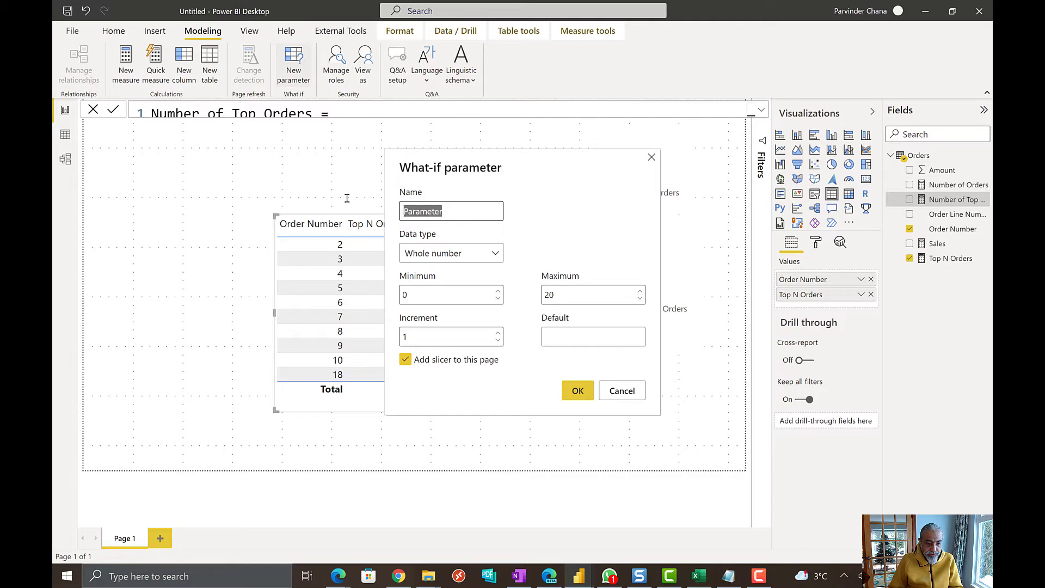
{"action": "type", "text": "Top"}
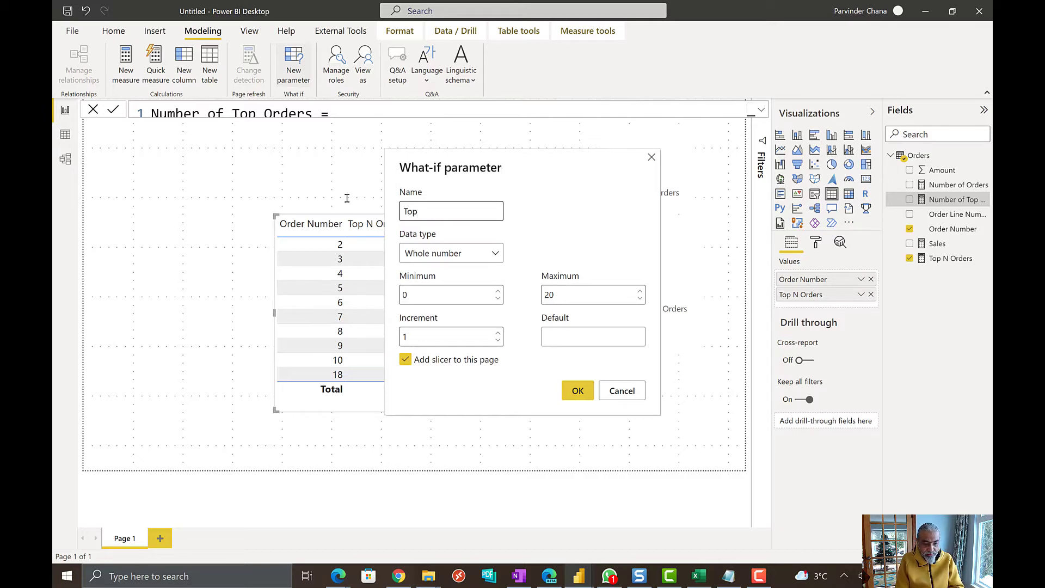
{"action": "type", "text": " N % "}
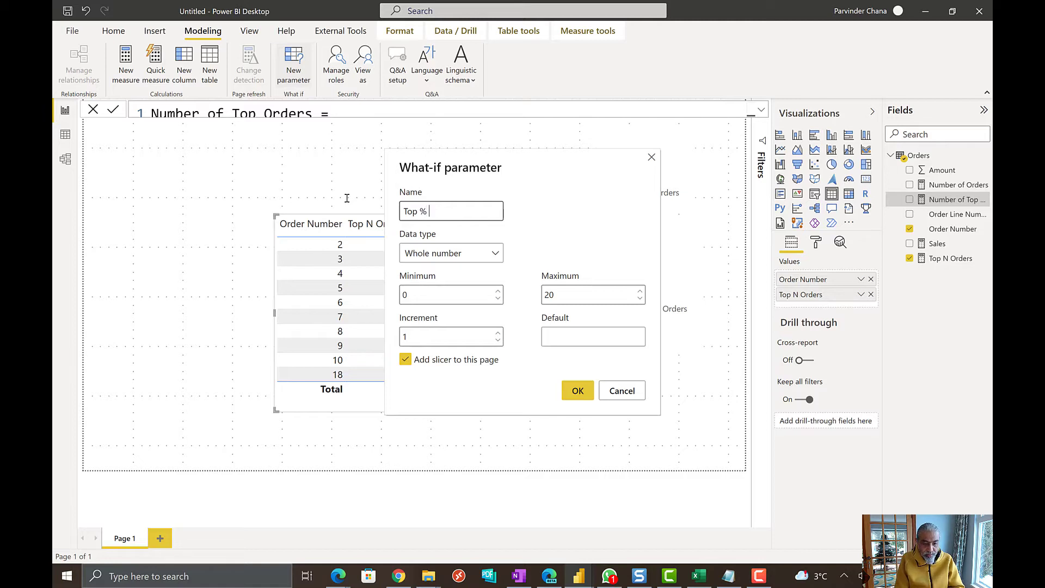
{"action": "type", "text": "Orders"}
{"action": "left_click", "coordinate": [451, 252]}
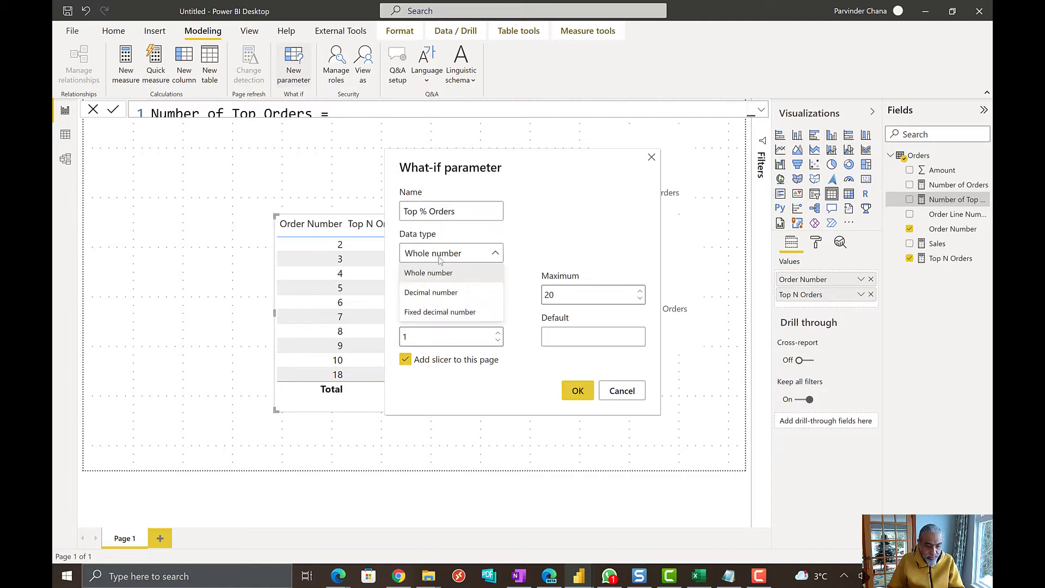
{"action": "left_click", "coordinate": [430, 293]}
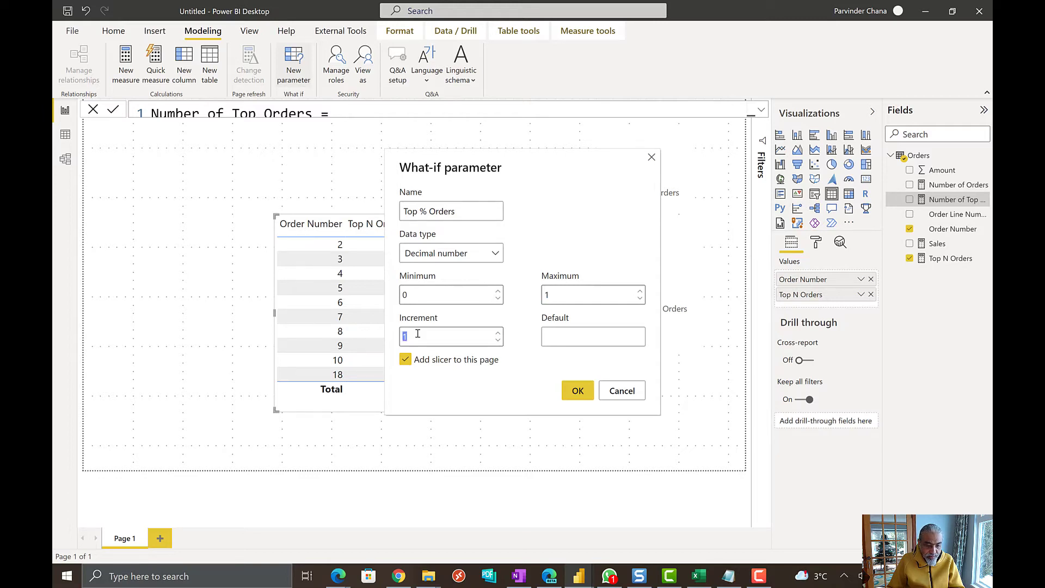
- Give the parameter a range of 0 to 1, increment 0.1 and default 0.1, and create it with a slicer on the page
{"action": "type", "text": "0.1"}
{"action": "left_click", "coordinate": [559, 343]}
{"action": "type", "text": "0"}
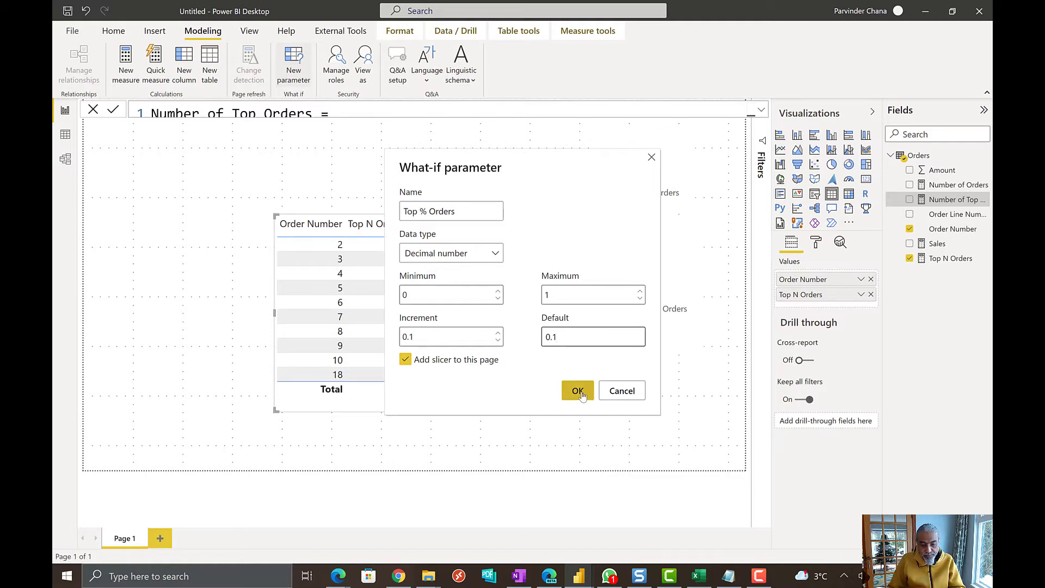
{"action": "left_click", "coordinate": [422, 298]}
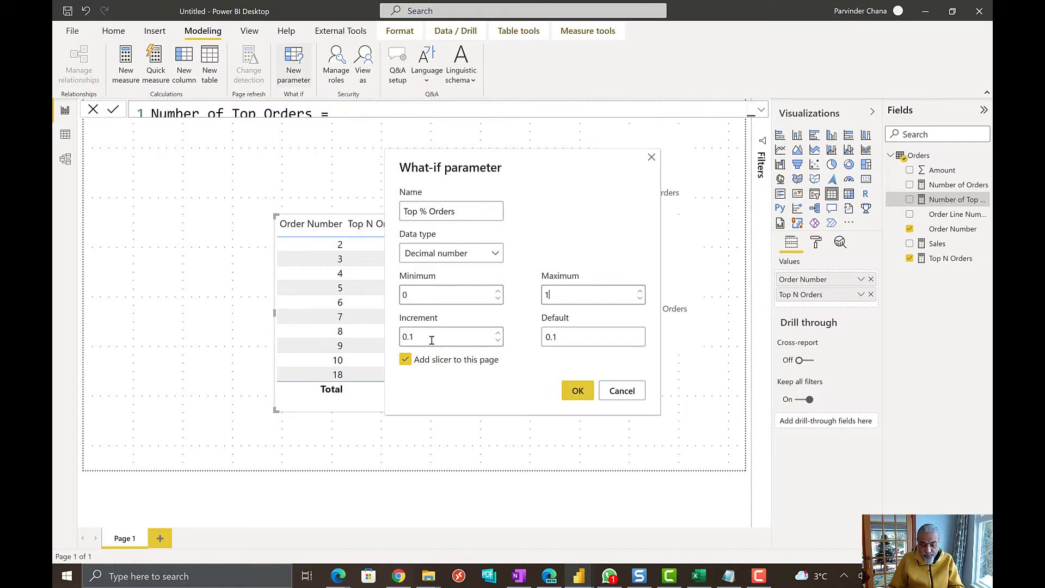
{"action": "left_click", "coordinate": [577, 391]}
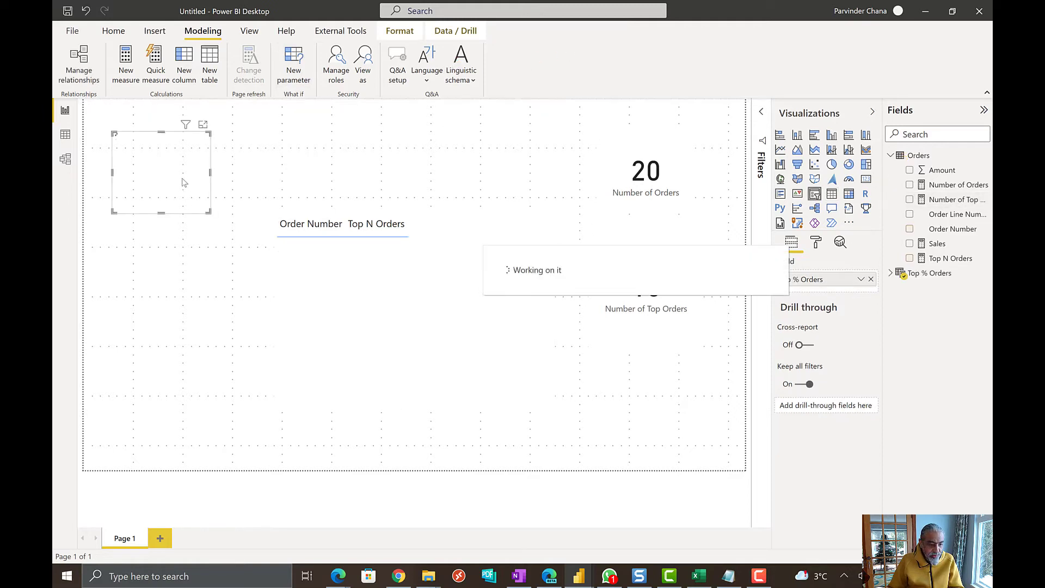
- Move the Top % Orders slicer above the order table and format the Top % Orders column and Top % Orders Value measure as percentages
{"action": "left_click_drag", "start_coordinate": [183, 183], "coordinate": [379, 175]}
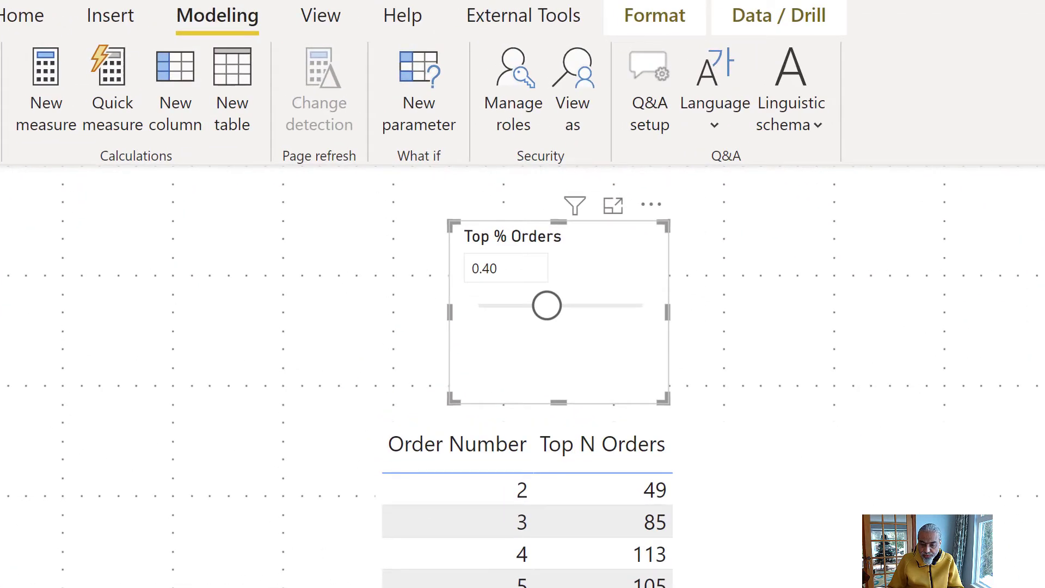
{"action": "left_click", "coordinate": [1044, 294]}
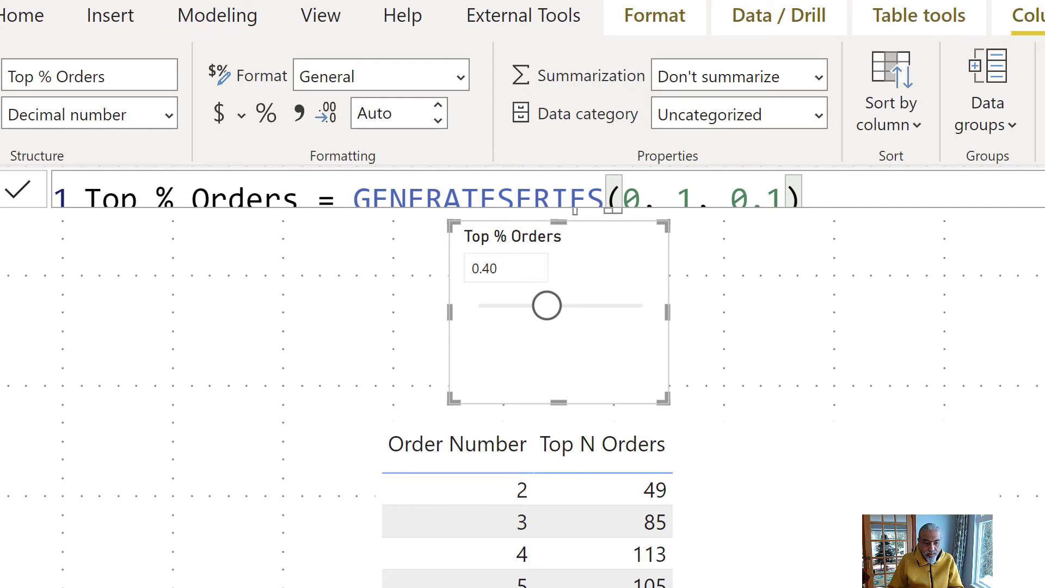
{"action": "left_click", "coordinate": [272, 125]}
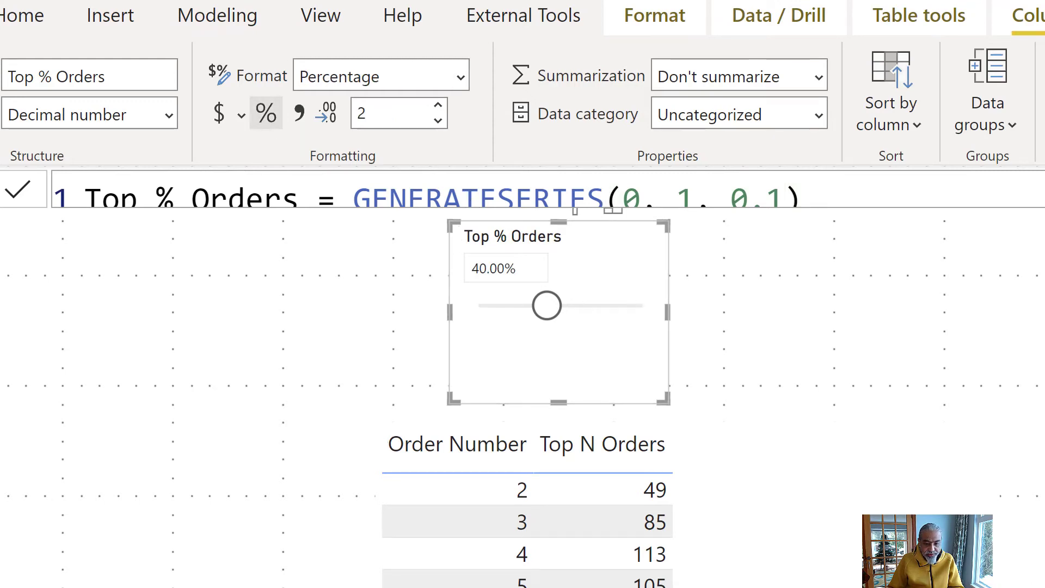
{"action": "left_click", "coordinate": [1044, 294]}
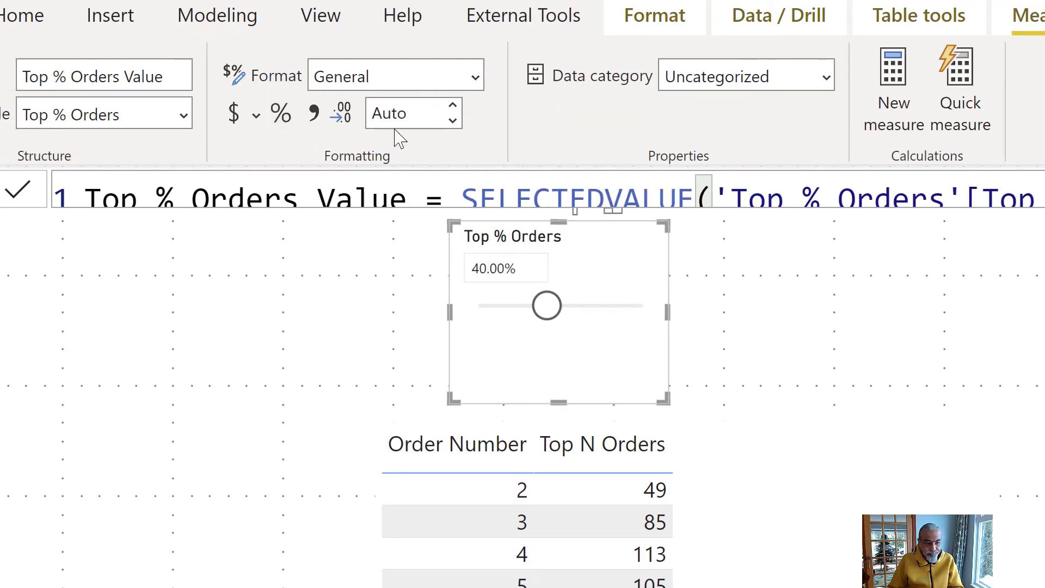
{"action": "left_click", "coordinate": [282, 120]}
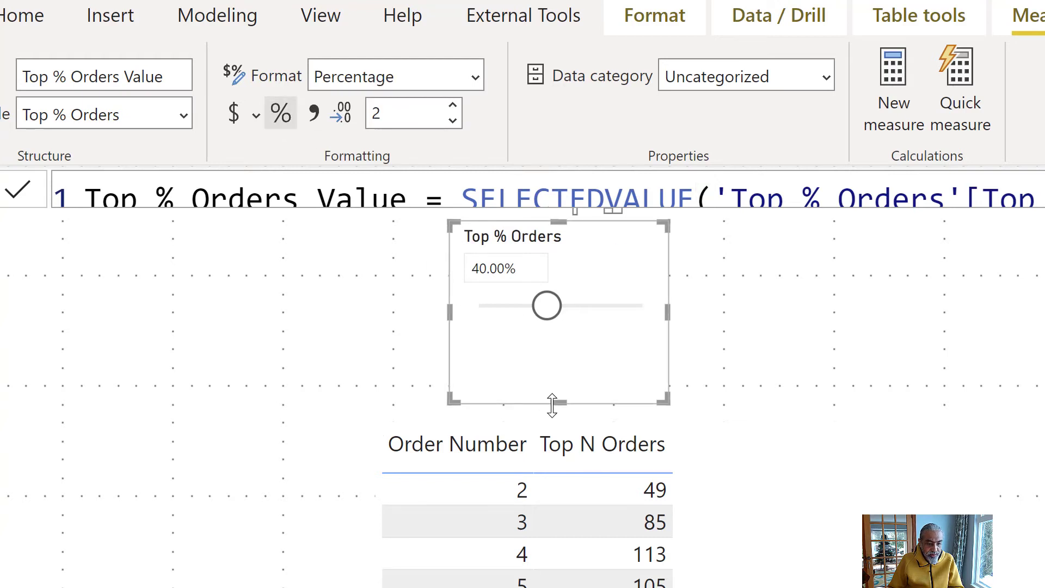
- Resize the Top % Orders slicer to a shorter, wider box above the table and set its slider to 50.00%
{"action": "left_click_drag", "start_coordinate": [558, 403], "coordinate": [583, 364]}
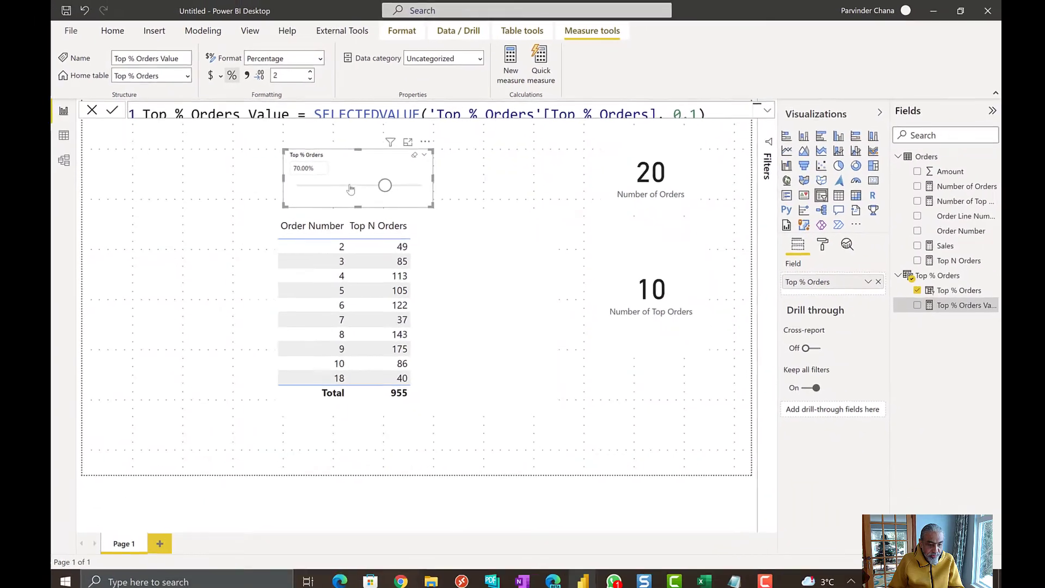
{"action": "left_click_drag", "start_coordinate": [514, 361], "coordinate": [490, 357]}
{"action": "left_click_drag", "start_coordinate": [328, 187], "coordinate": [359, 185]}
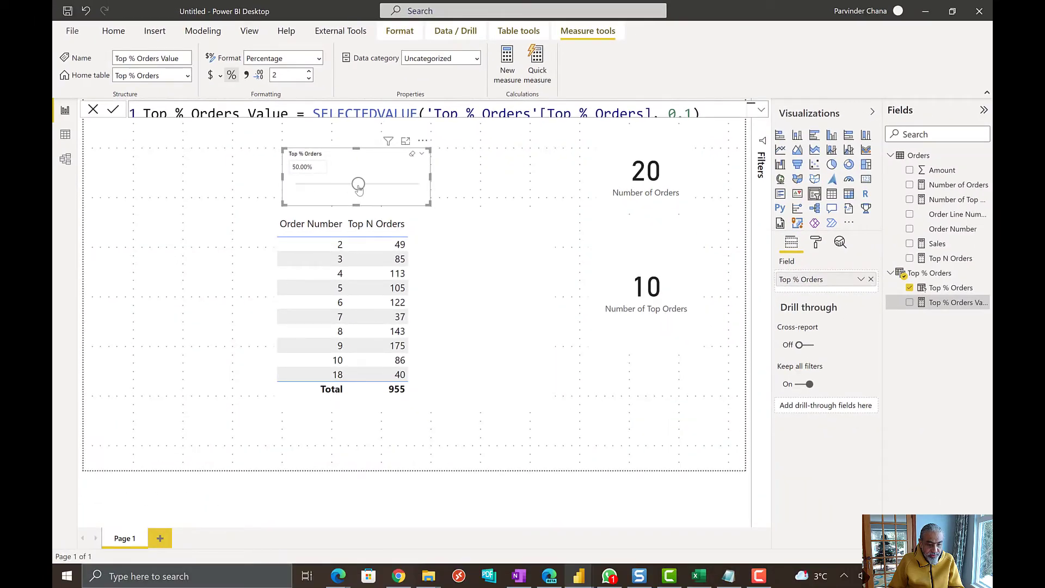
- In the Number of Top Orders measure, replace the fixed 50/100 in __topPercent with [Top % Orders Value] and commit the formula
{"action": "left_click", "coordinate": [449, 272]}
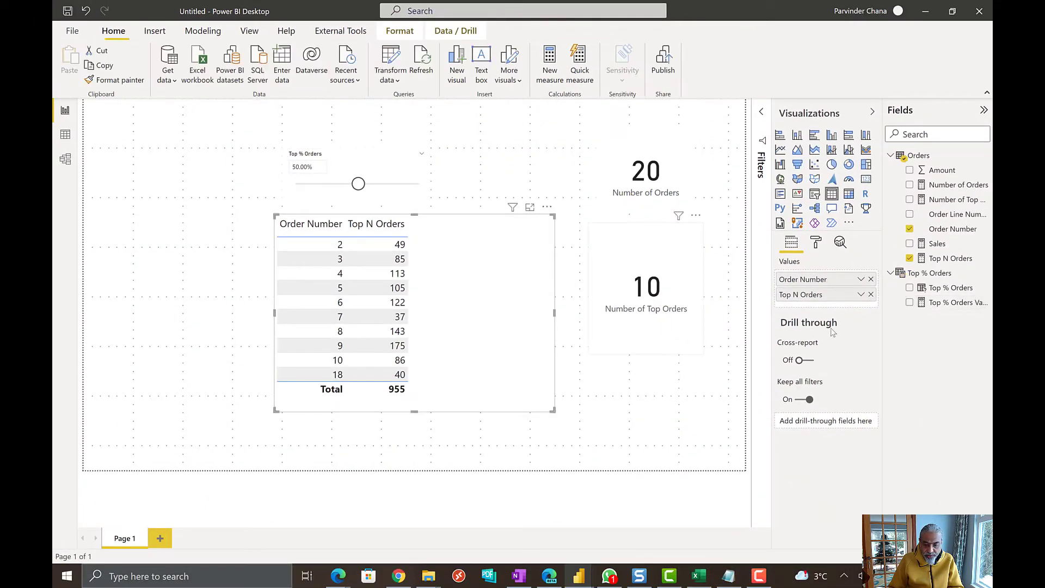
{"action": "left_click", "coordinate": [958, 260]}
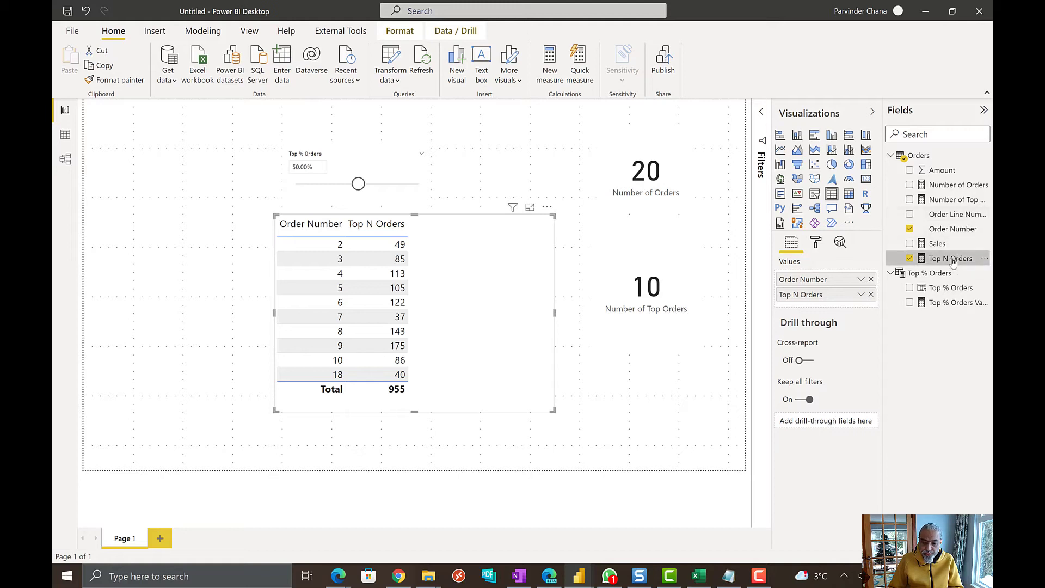
{"action": "left_click", "coordinate": [951, 201]}
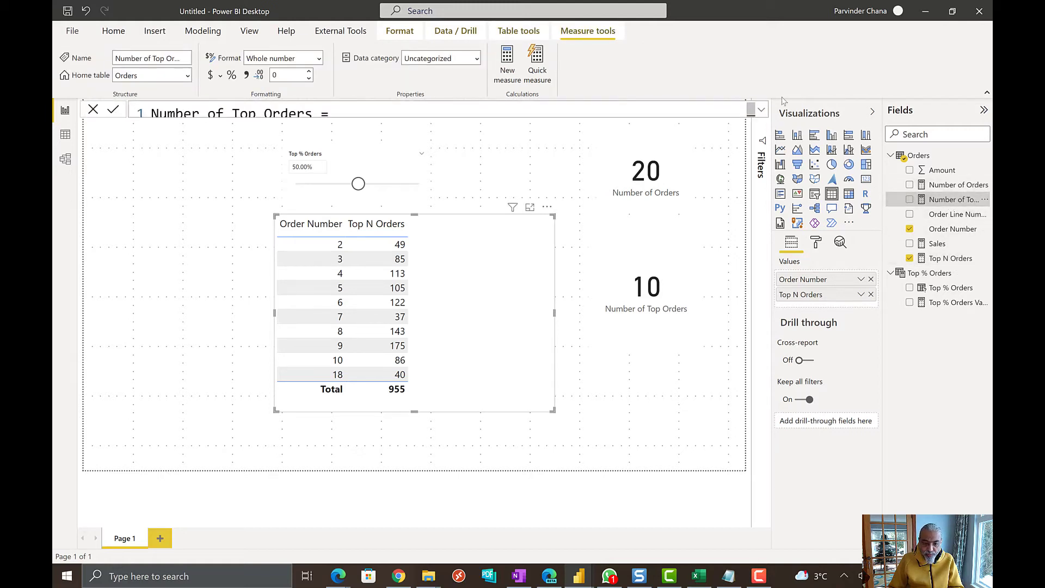
{"action": "left_click", "coordinate": [761, 110]}
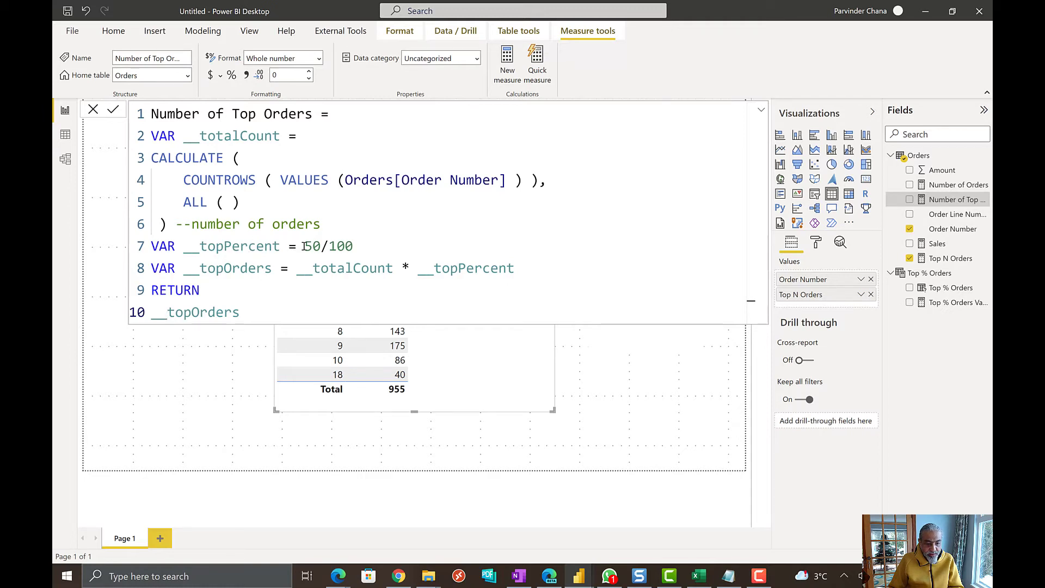
{"action": "left_click_drag", "start_coordinate": [305, 246], "coordinate": [371, 247]}
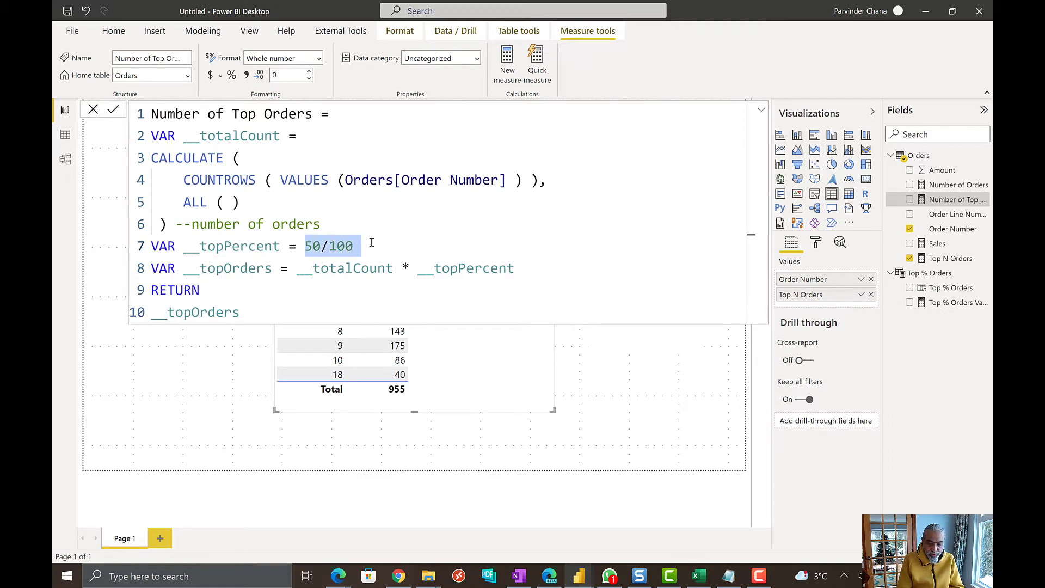
{"action": "type", "text": "["}
{"action": "key", "text": "BackSpace"}
{"action": "type", "text": "TOp"}
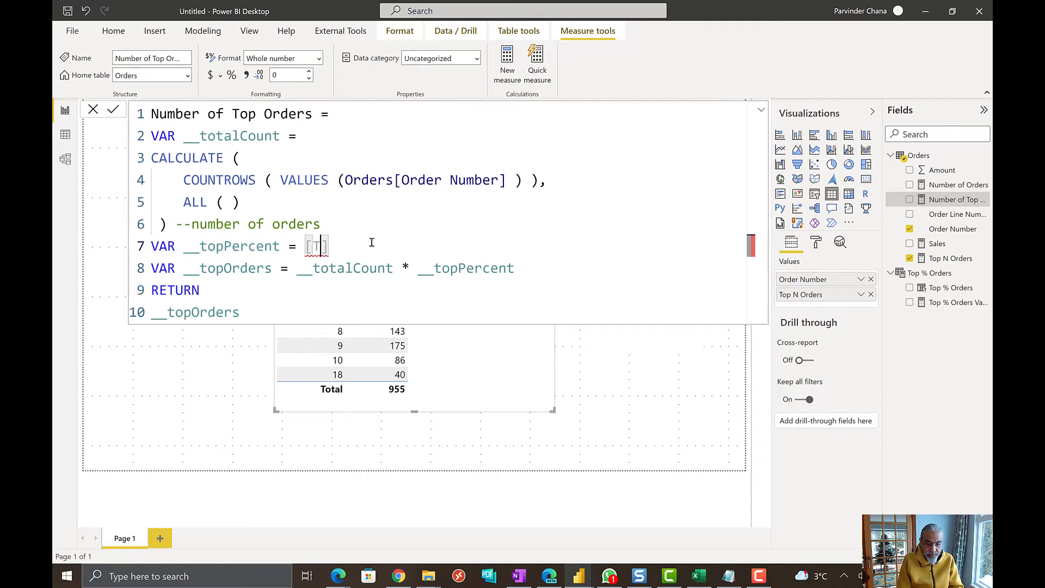
{"action": "key", "text": "Down"}
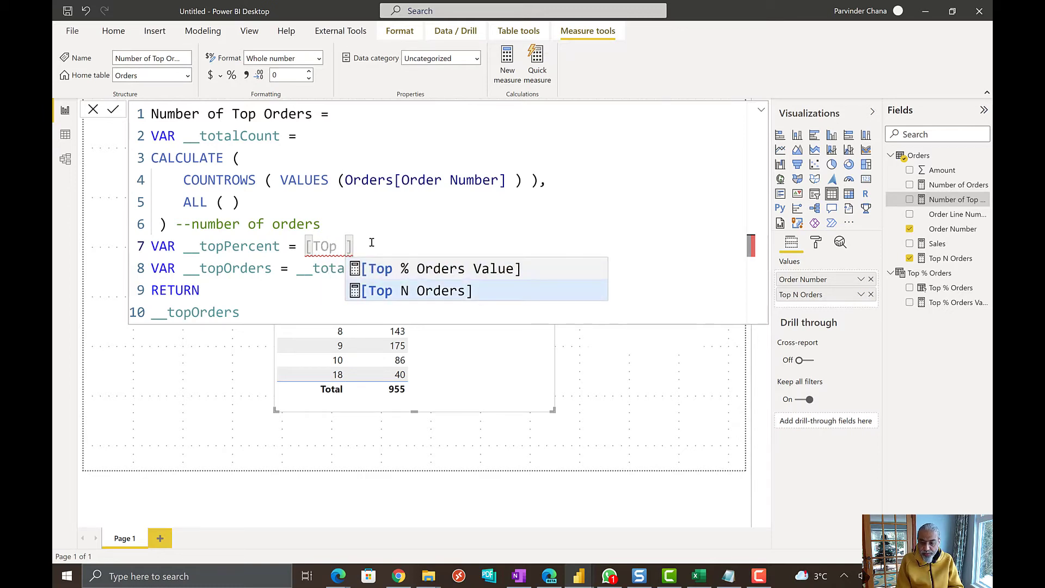
{"action": "key", "text": "Up"}
{"action": "key", "text": "Tab"}
{"action": "key", "text": "Right"}
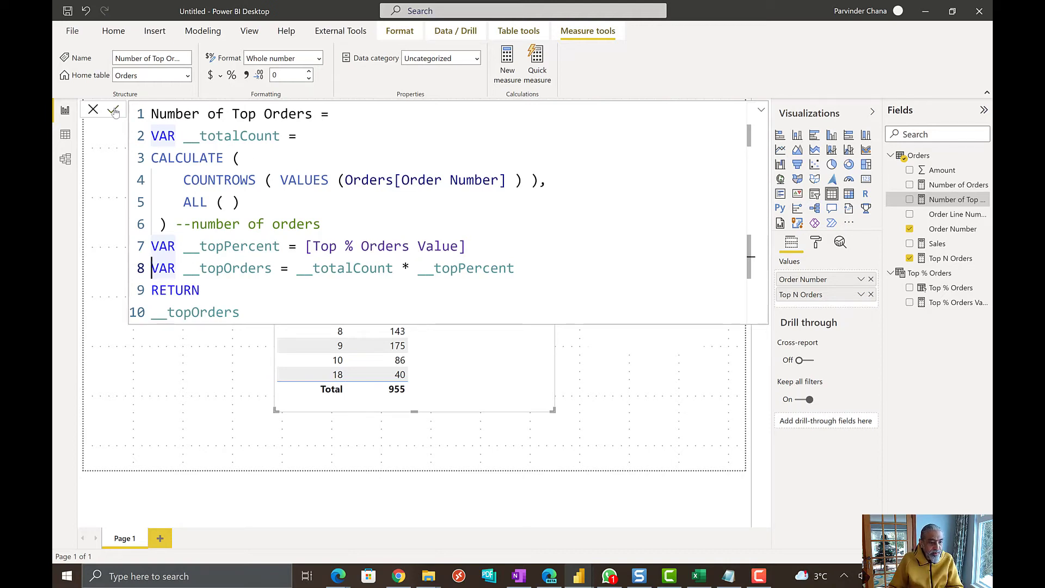
{"action": "left_click", "coordinate": [591, 397]}
- Test the Number of Top Orders card and order table with the Top % Orders slicer at 30.00% and 70.00%
{"action": "left_click", "coordinate": [639, 321]}
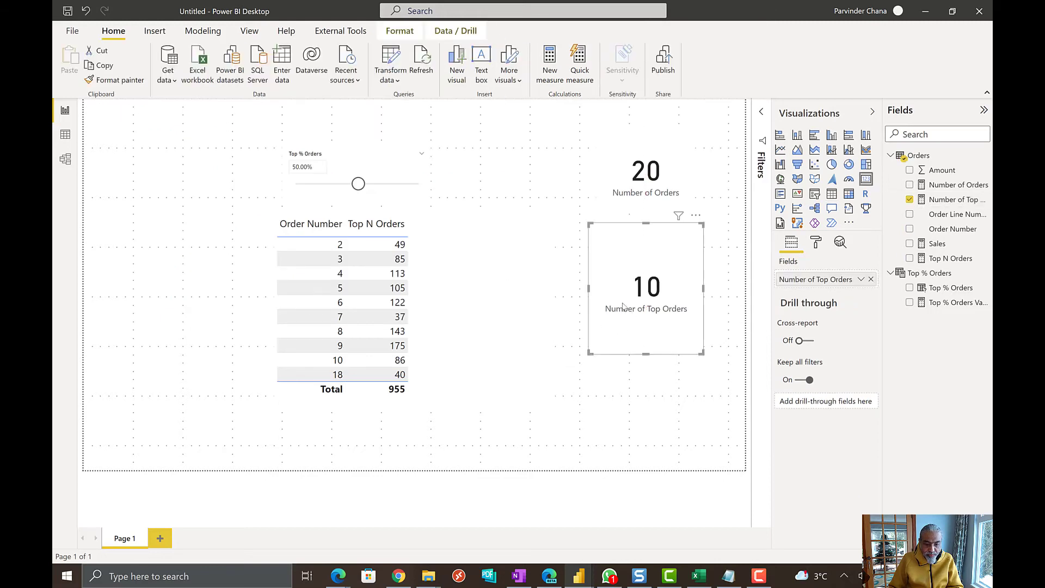
{"action": "left_click_drag", "start_coordinate": [360, 187], "coordinate": [334, 187]}
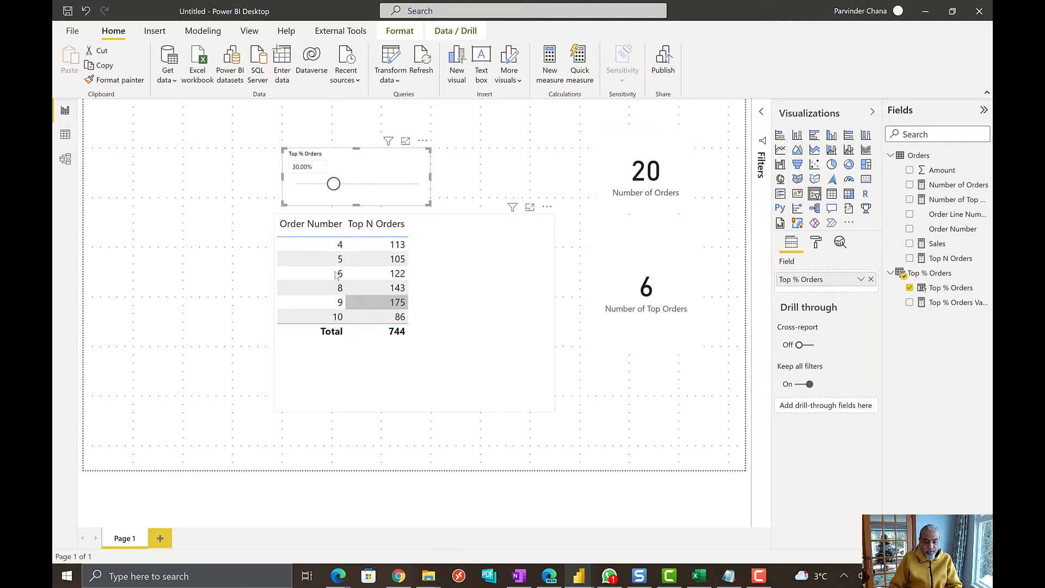
{"action": "left_click_drag", "start_coordinate": [344, 189], "coordinate": [383, 184]}
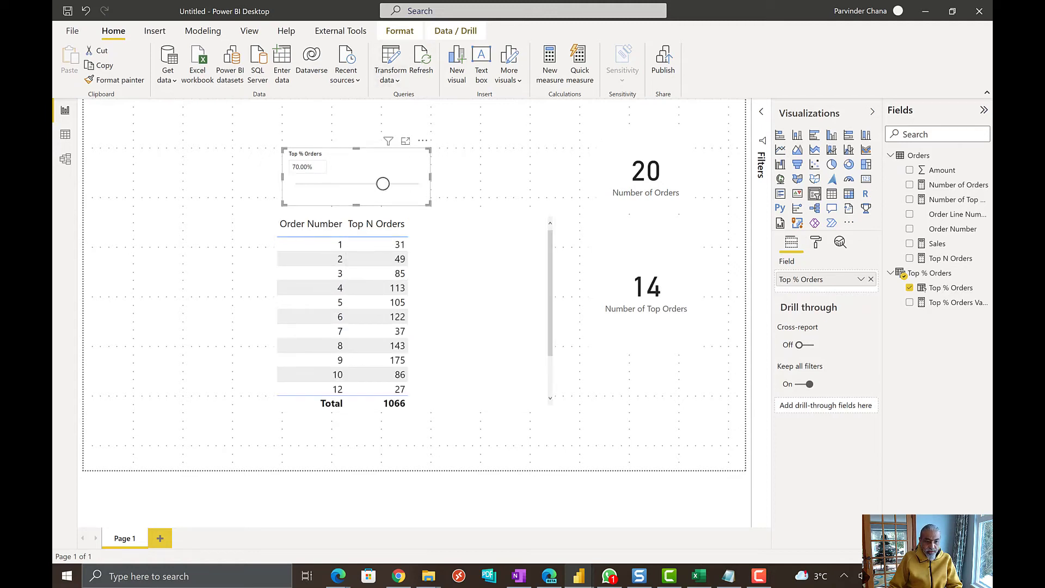
- In Power Query Editor, paste the copied rows for orders 21 to 30 at the end of the Orders query's source table
{"action": "left_click", "coordinate": [387, 64]}
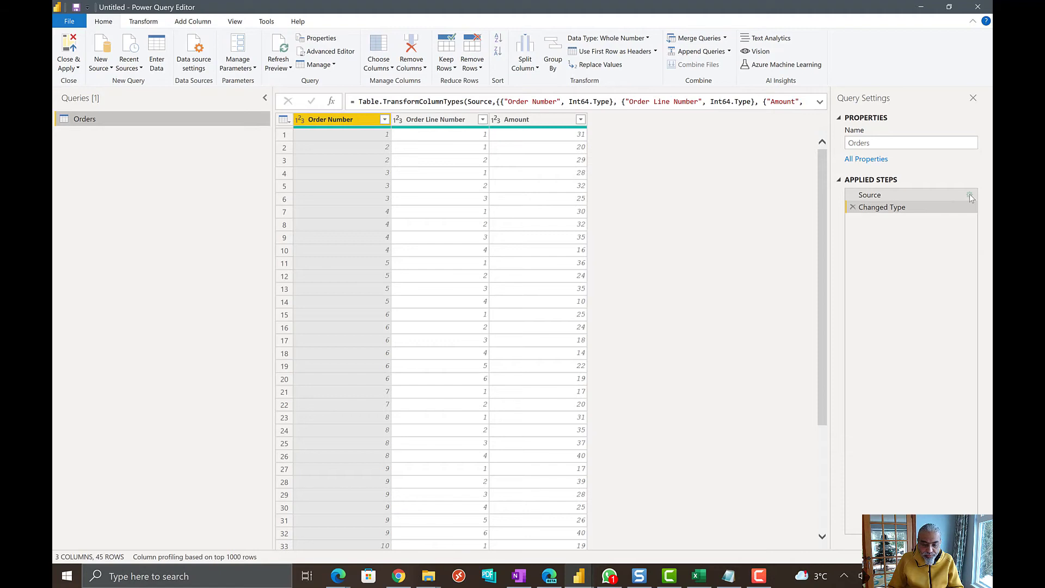
{"action": "left_click", "coordinate": [969, 194]}
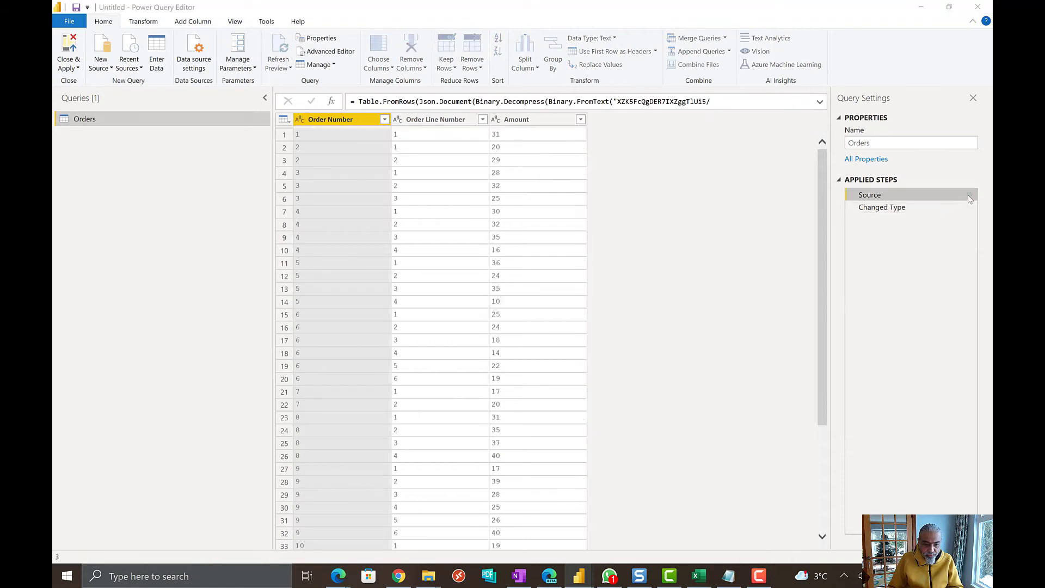
{"action": "key", "text": "alt+Tab"}
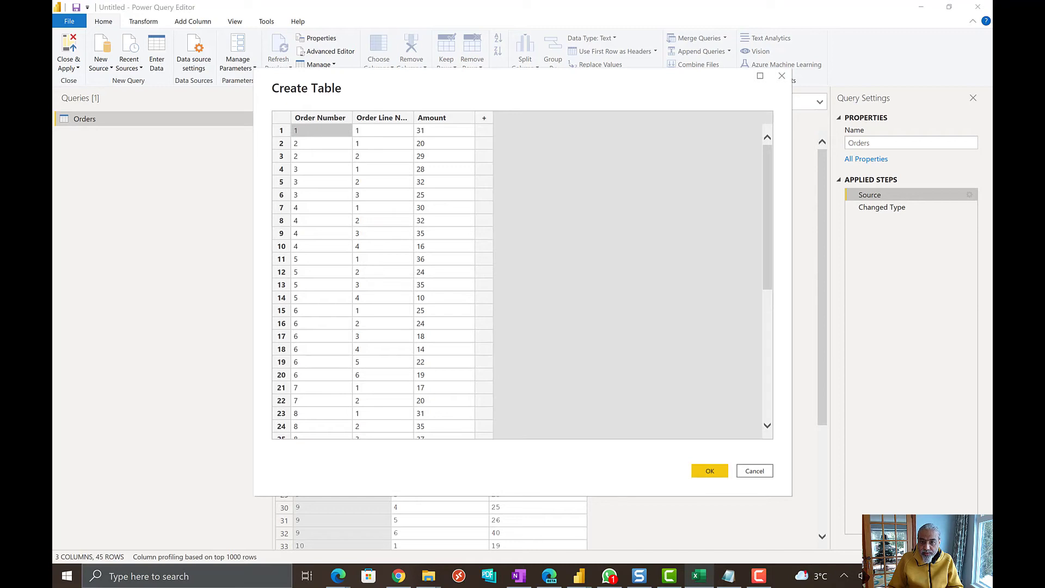
{"action": "left_click", "coordinate": [775, 277]}
{"action": "scroll", "coordinate": [457, 381], "scroll_direction": "down", "scroll_amount": 7}
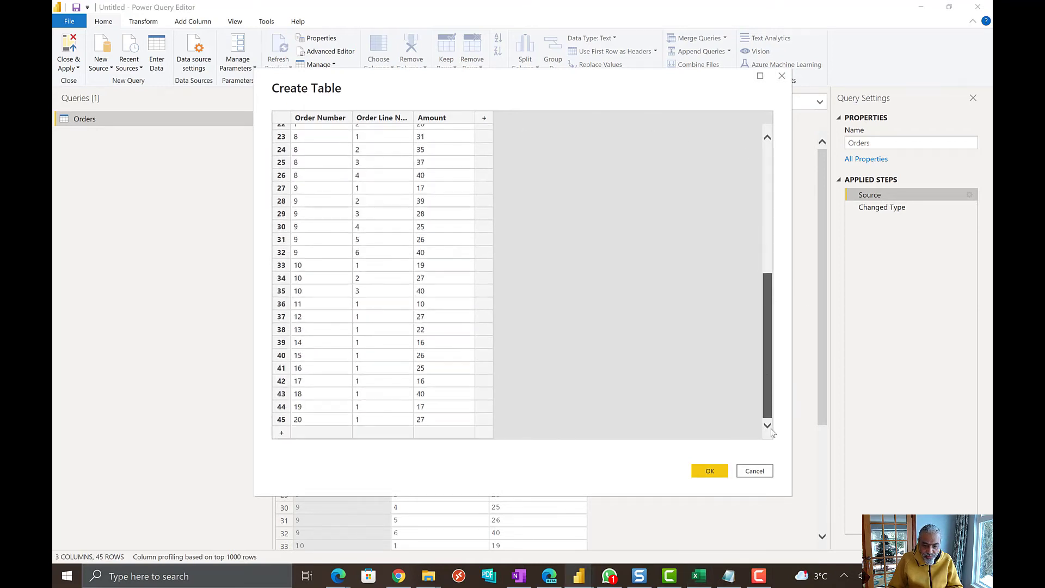
{"action": "left_click", "coordinate": [329, 432]}
{"action": "key", "text": "ctrl+v"}
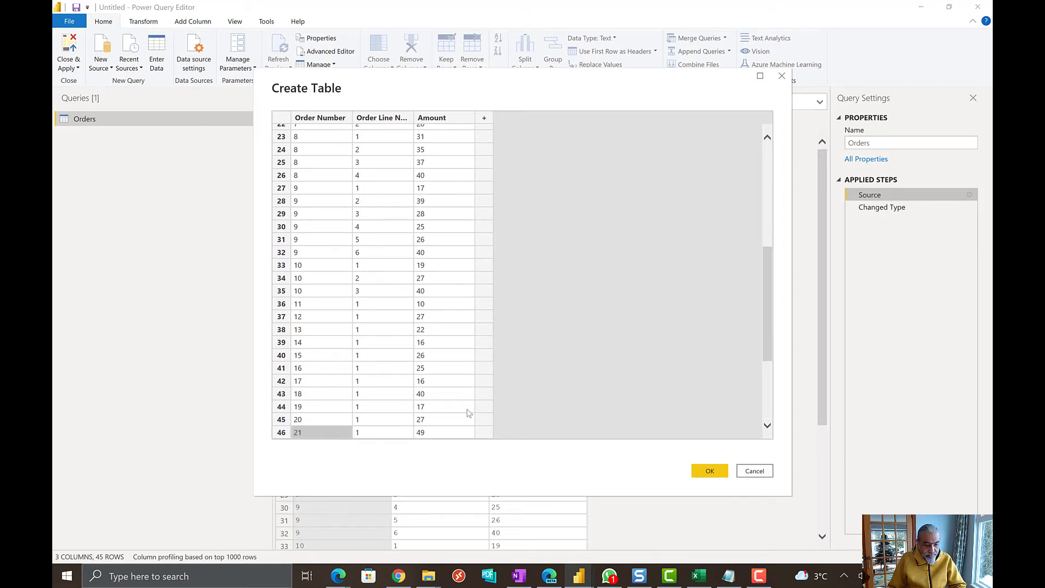
{"action": "scroll", "coordinate": [651, 285], "scroll_direction": "down", "scroll_amount": 4}
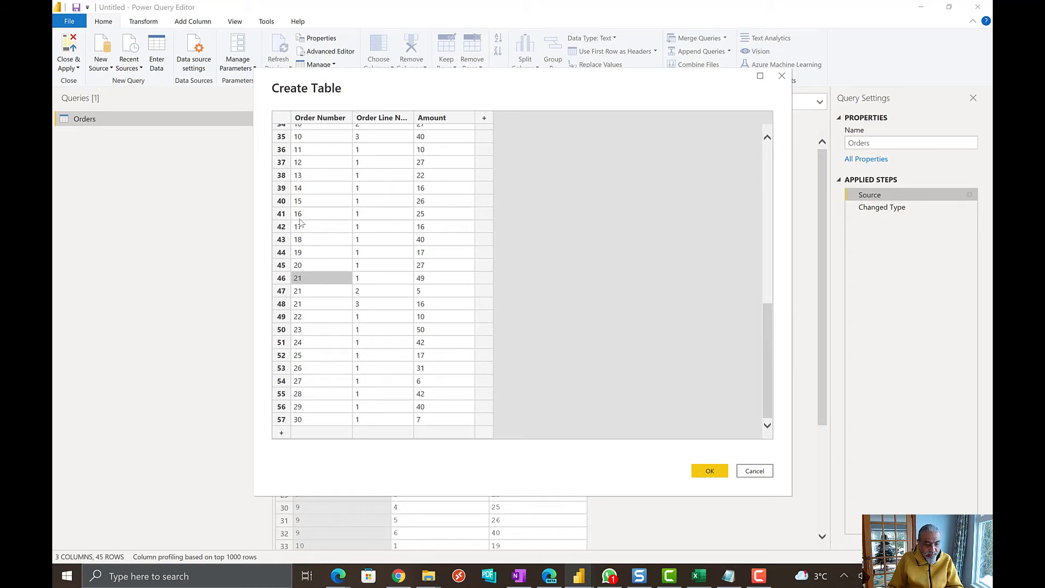
{"action": "left_click", "coordinate": [703, 474]}
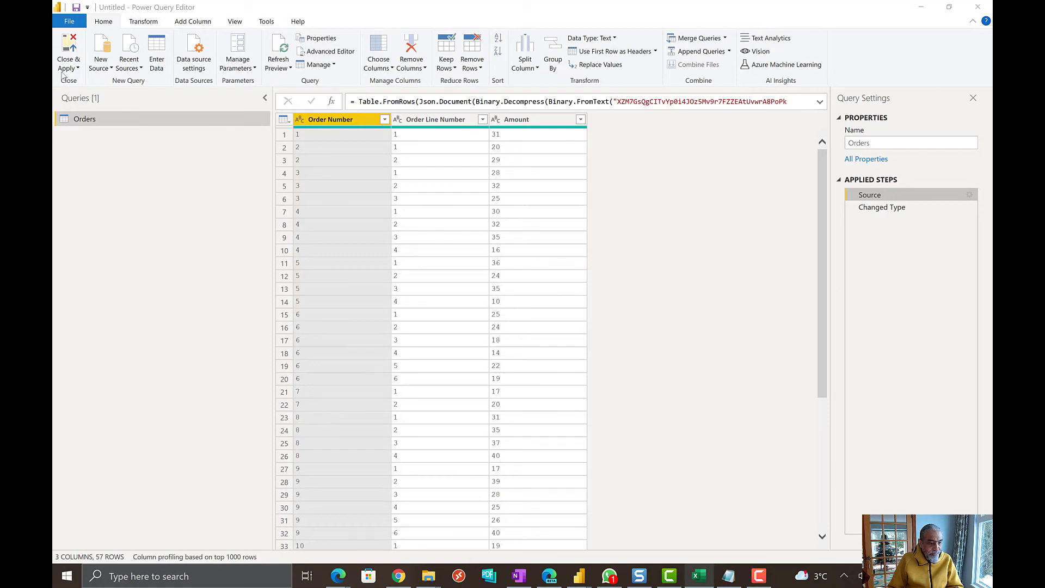
- Close and apply the query changes, and check the added orders in the report's order table
{"action": "left_click", "coordinate": [77, 63]}
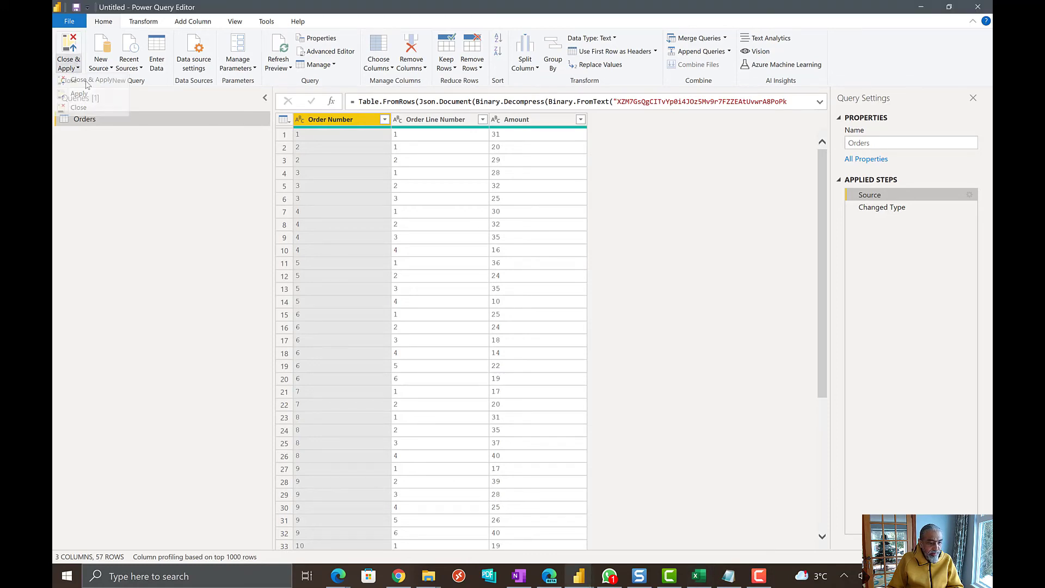
{"action": "left_click", "coordinate": [71, 94]}
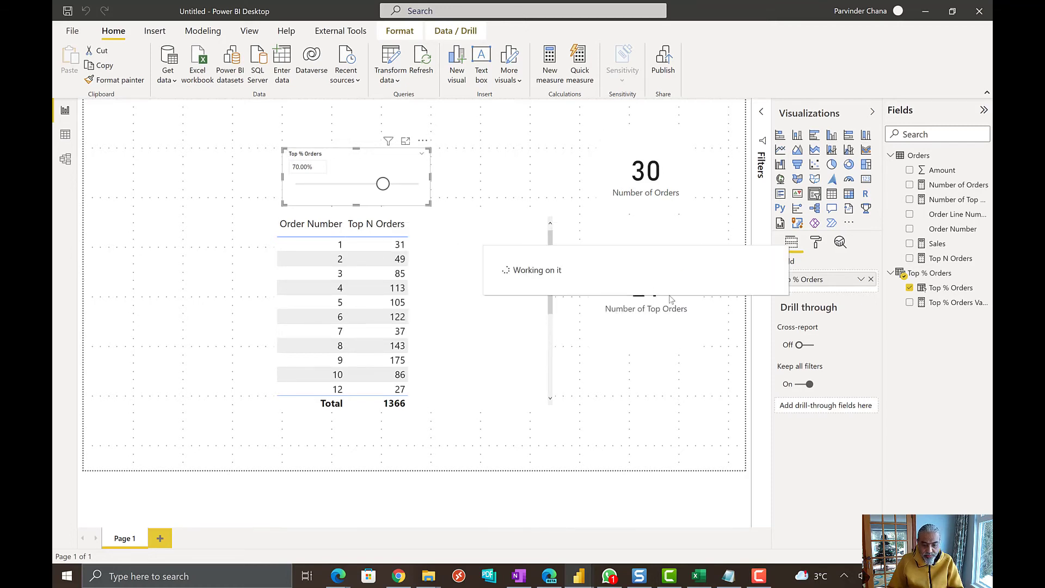
{"action": "scroll", "coordinate": [490, 292], "scroll_direction": "down", "scroll_amount": 4}
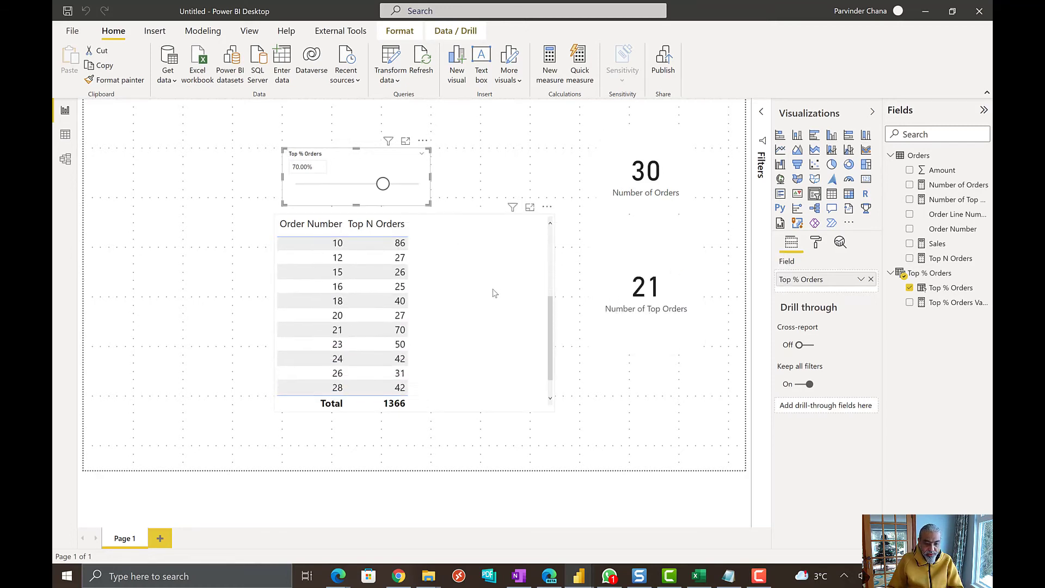
{"action": "scroll", "coordinate": [490, 292], "scroll_direction": "up", "scroll_amount": 4}
- Try the Top % Orders slicer at 10.00%, set it to 60.00%, and sort the order table by Top N Orders descending
{"action": "left_click_drag", "start_coordinate": [383, 184], "coordinate": [309, 184]}
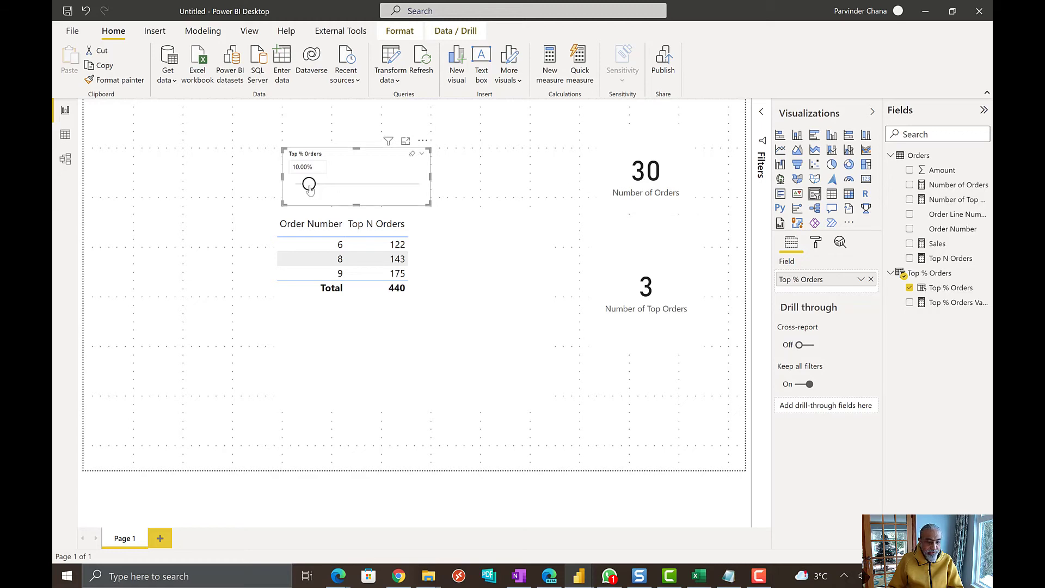
{"action": "left_click_drag", "start_coordinate": [309, 186], "coordinate": [370, 184]}
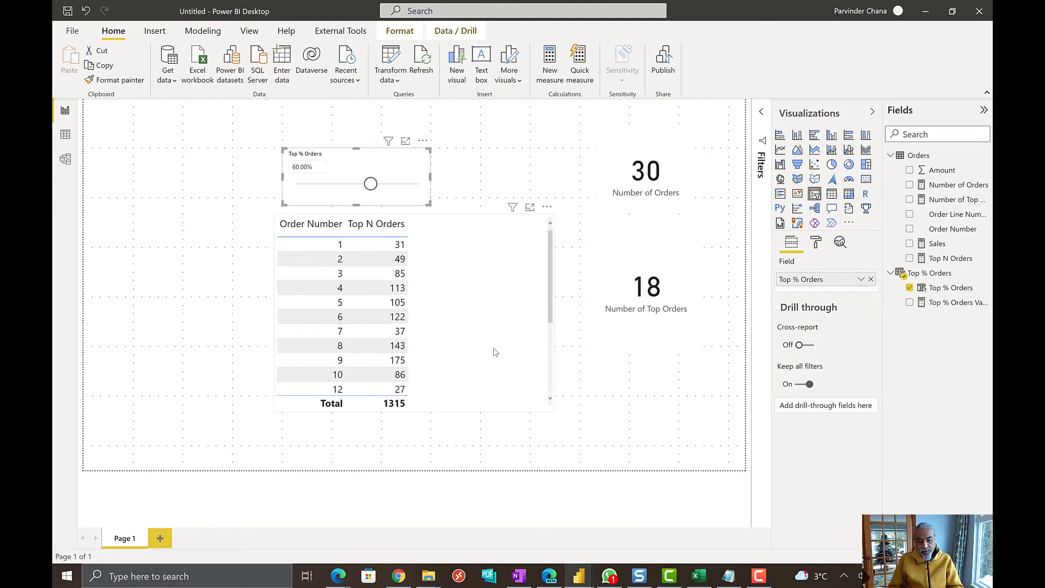
{"action": "left_click", "coordinate": [390, 235]}
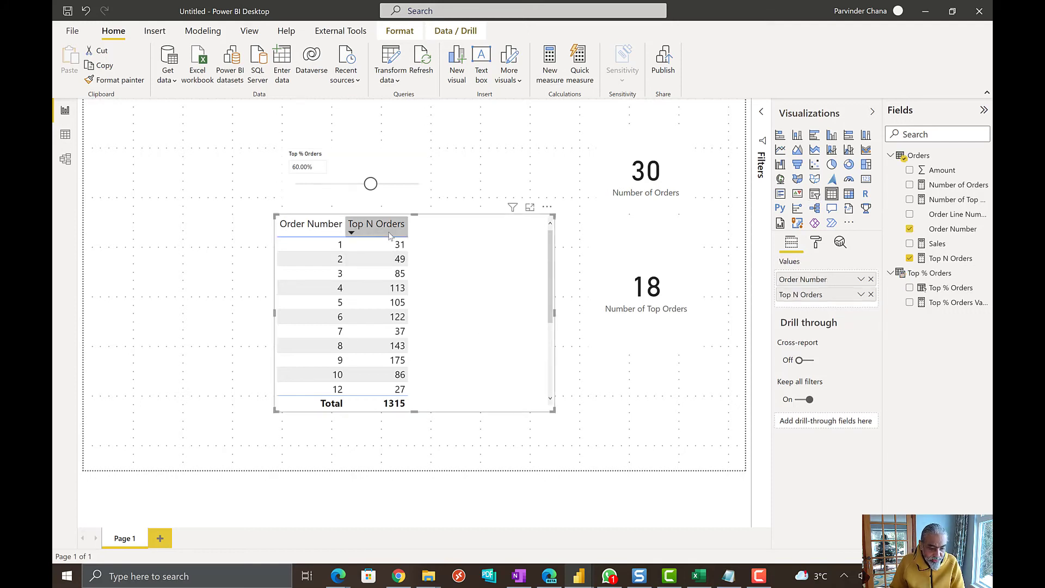
{"action": "left_click", "coordinate": [398, 227]}
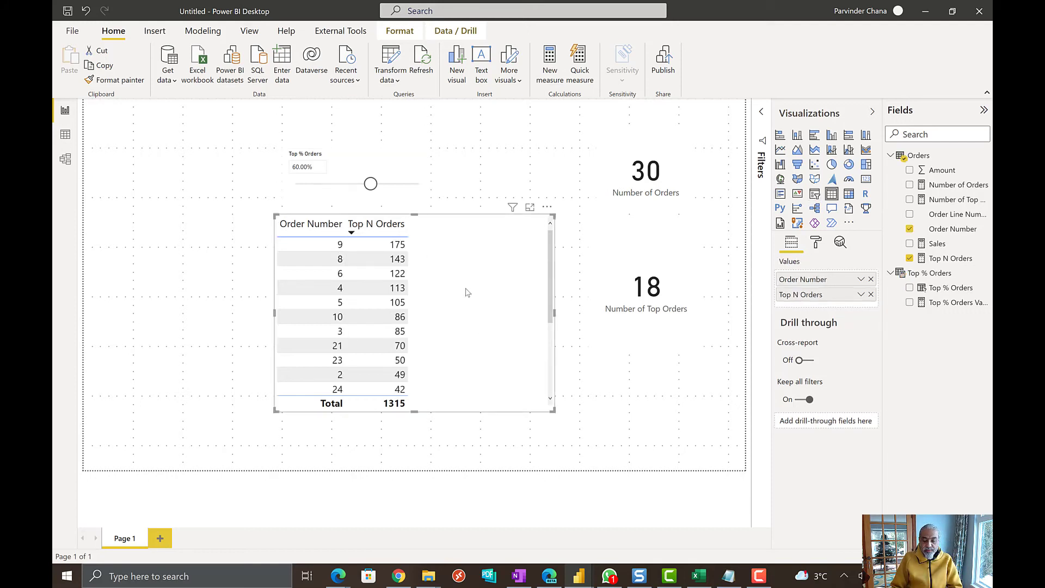